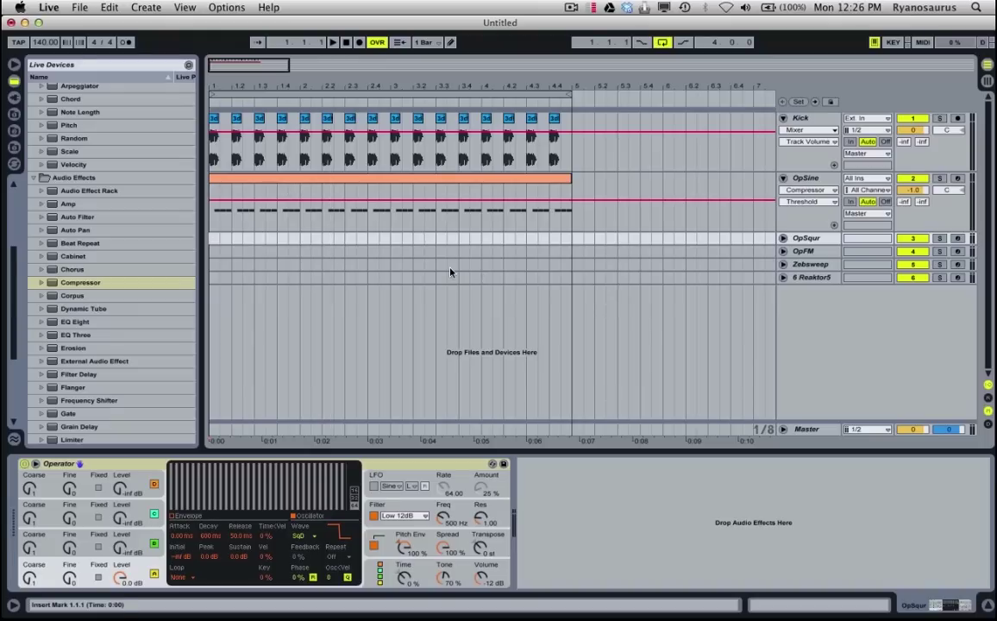
Play the loop briefly, stop it, and unfold the OpSqur, OpFM, Zebsweep and Reaktor5 tracks.
{"action": "left_click", "coordinate": [213, 147]}
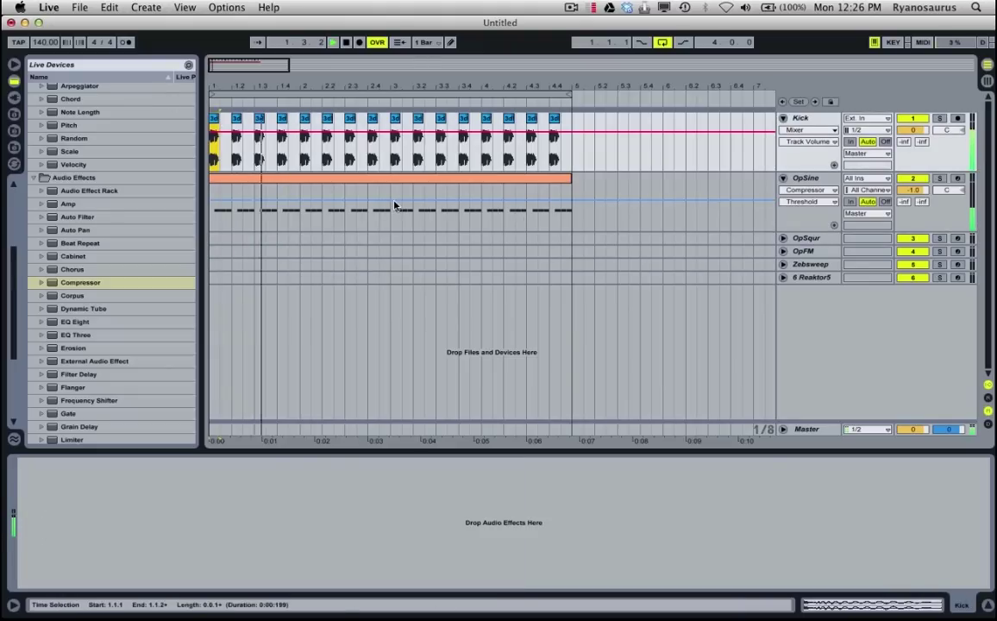
{"action": "left_click", "coordinate": [813, 241]}
{"action": "key", "text": "Right"}
{"action": "key", "text": "Down"}
{"action": "key", "text": "Right"}
{"action": "key", "text": "Down"}
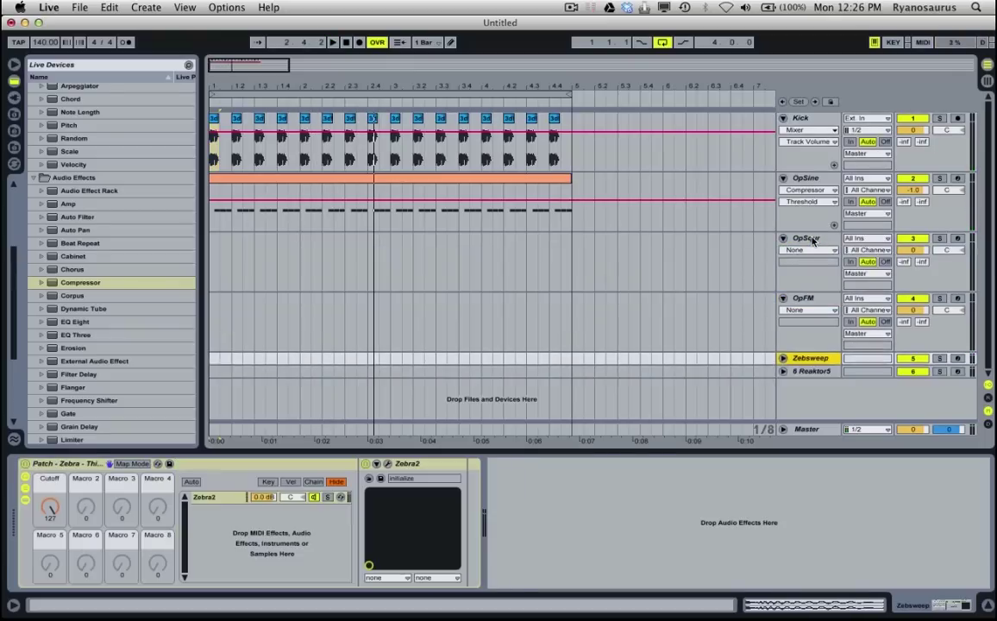
{"action": "key", "text": "Right"}
{"action": "key", "text": "Down"}
{"action": "key", "text": "Right"}
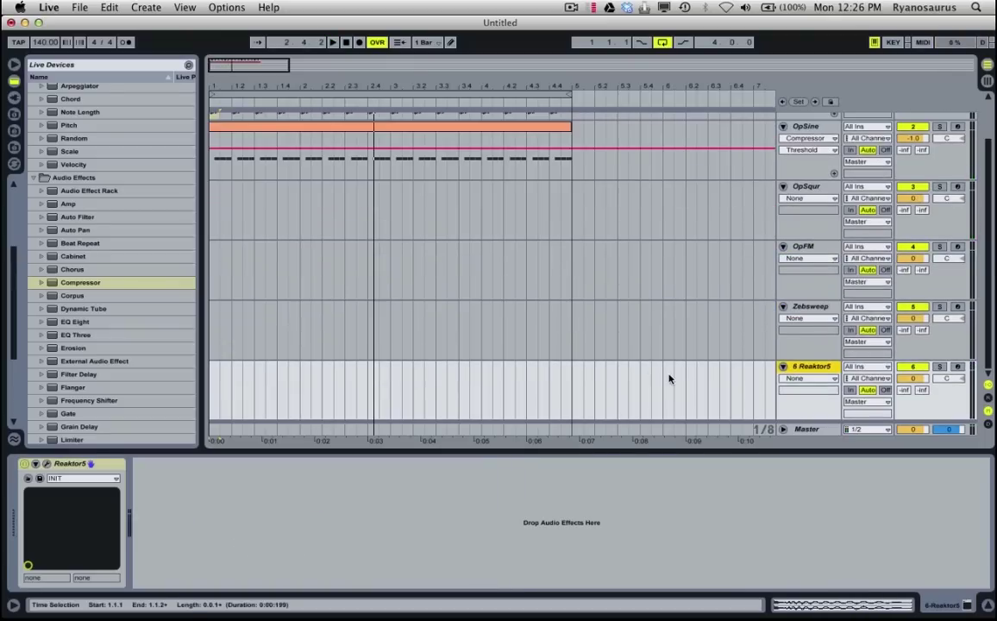
Insert an empty four-bar MIDI clip on the OpSqur track from 1.1.1 to 5.1.1 and open its note editor.
{"action": "scroll", "coordinate": [445, 320], "scroll_direction": "up", "scroll_amount": 2}
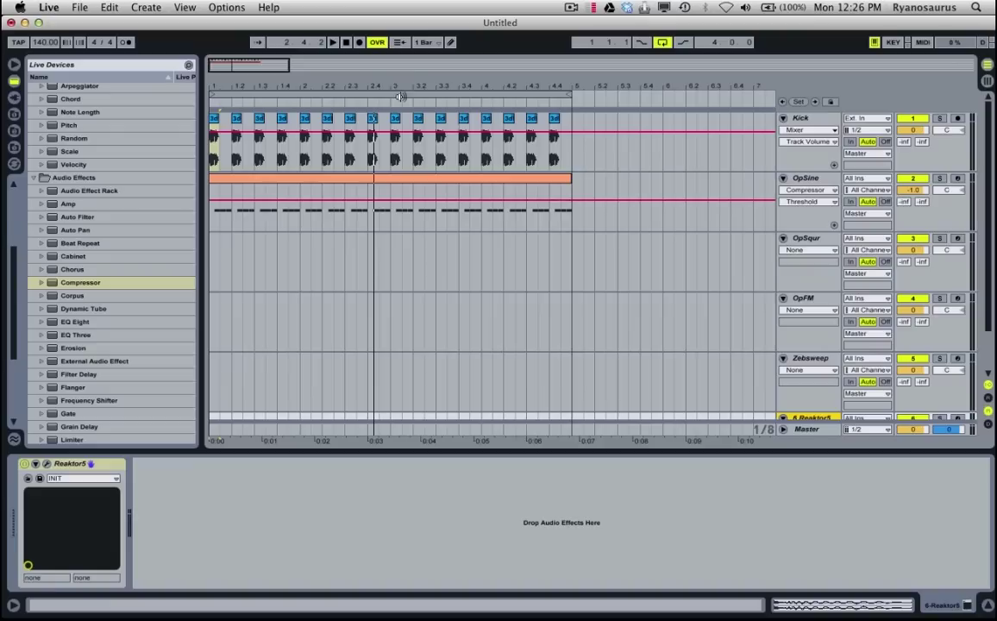
{"action": "key", "text": "plus"}
{"action": "key", "text": "plus"}
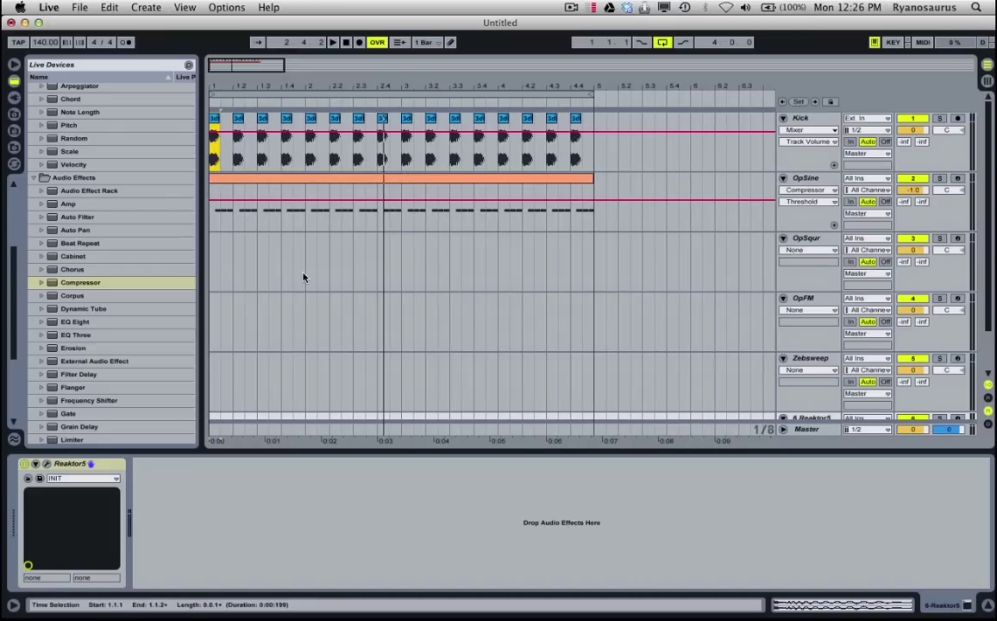
{"action": "left_click_drag", "start_coordinate": [214, 261], "coordinate": [542, 279]}
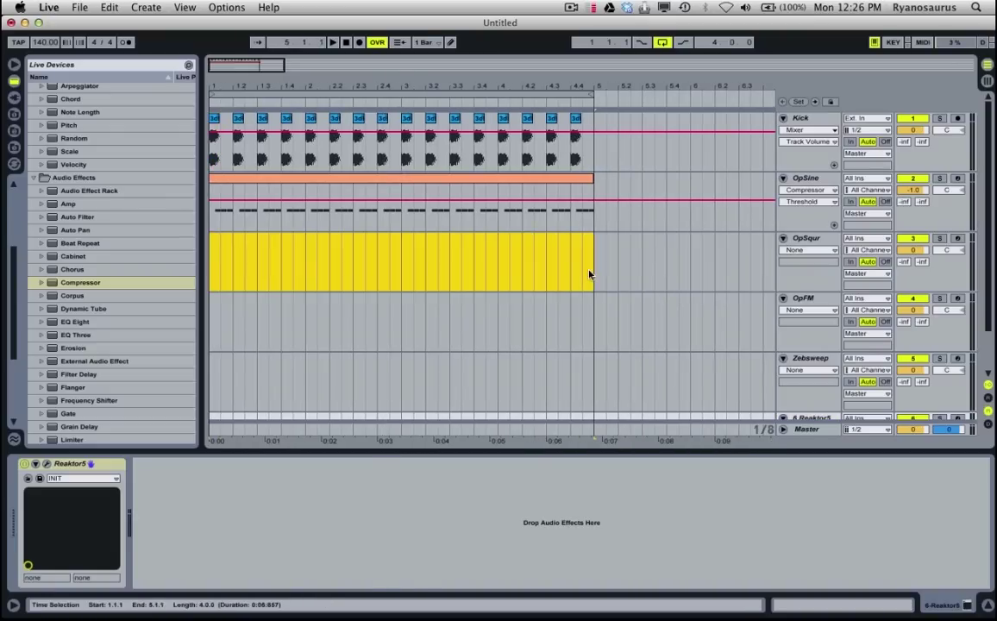
{"action": "key", "text": "super+shift+m"}
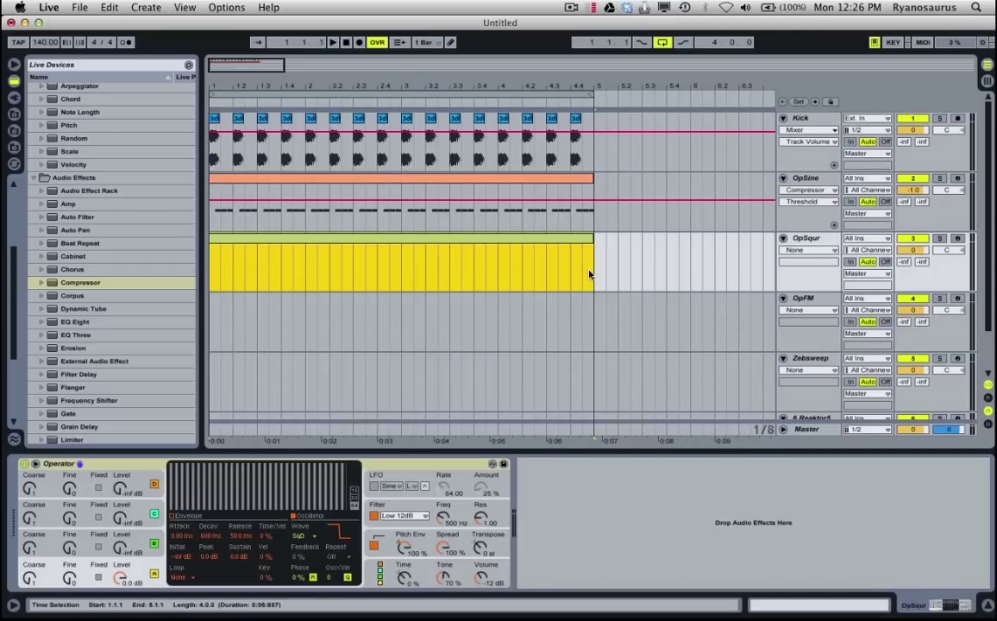
{"action": "left_click", "coordinate": [770, 610]}
{"action": "left_click", "coordinate": [262, 249]}
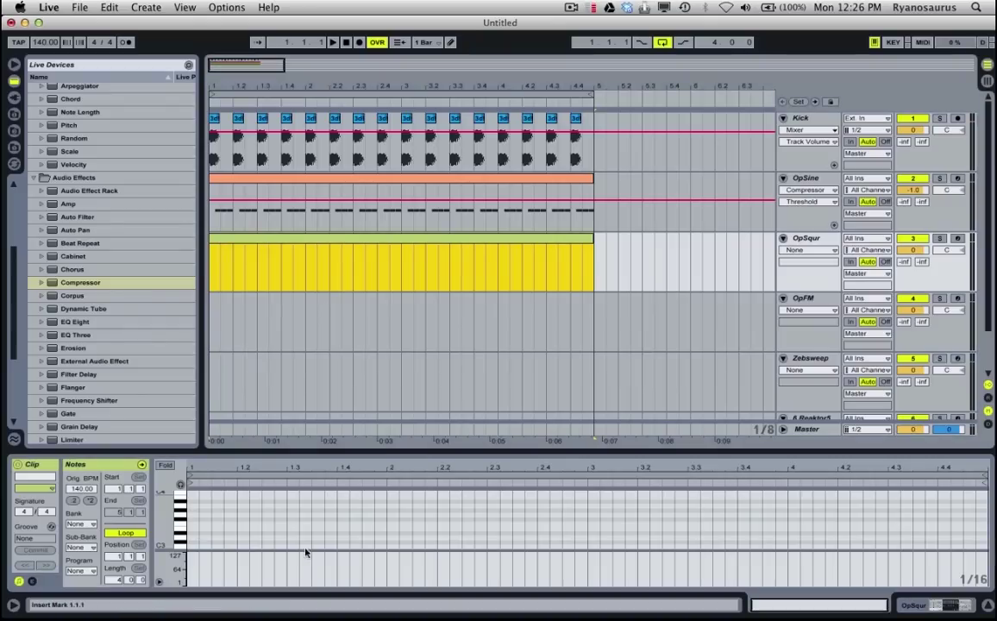
Add a sixteenth note to the OpSqur clip and place it on G#0 at 1.2.4, auditioning it with the loop.
{"action": "left_click", "coordinate": [239, 532]}
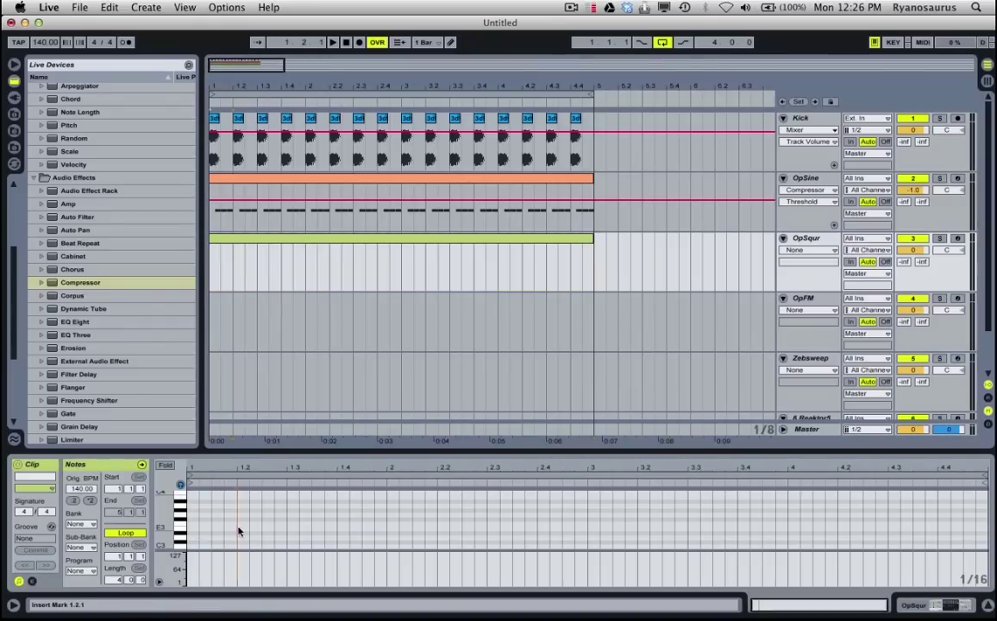
{"action": "key", "text": "Down"}
{"action": "key", "text": "Down"}
{"action": "key", "text": "Down"}
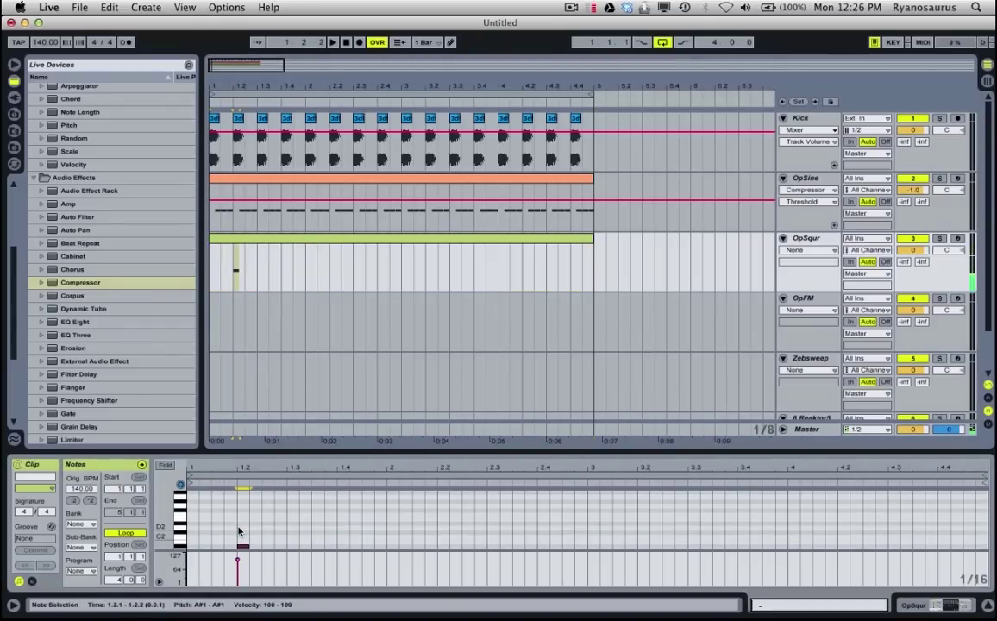
{"action": "key", "text": "Down"}
{"action": "key", "text": "Down"}
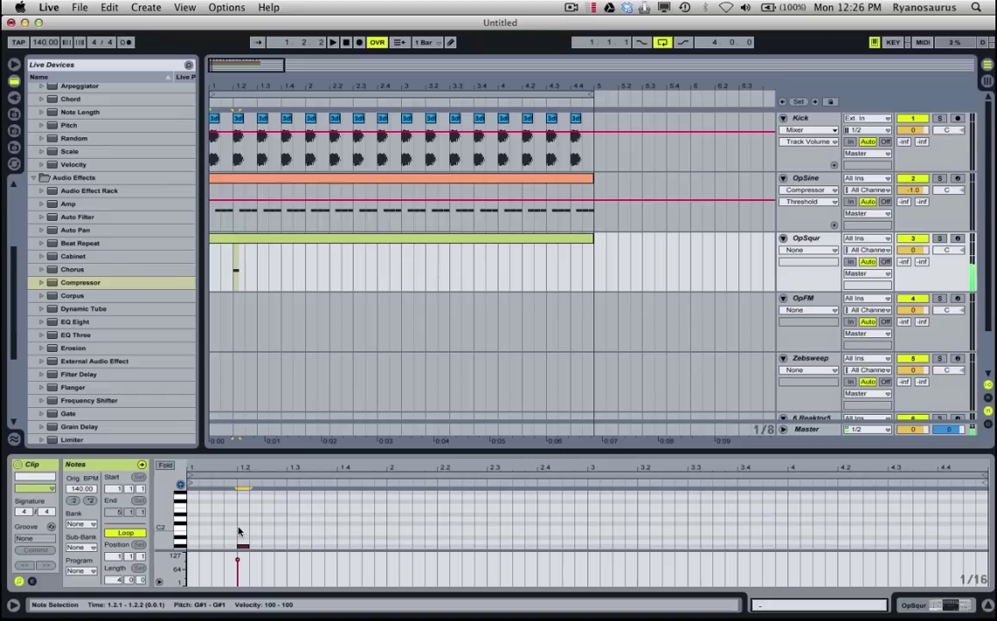
{"action": "key", "text": "space"}
{"action": "key", "text": "Right"}
{"action": "key", "text": "Right"}
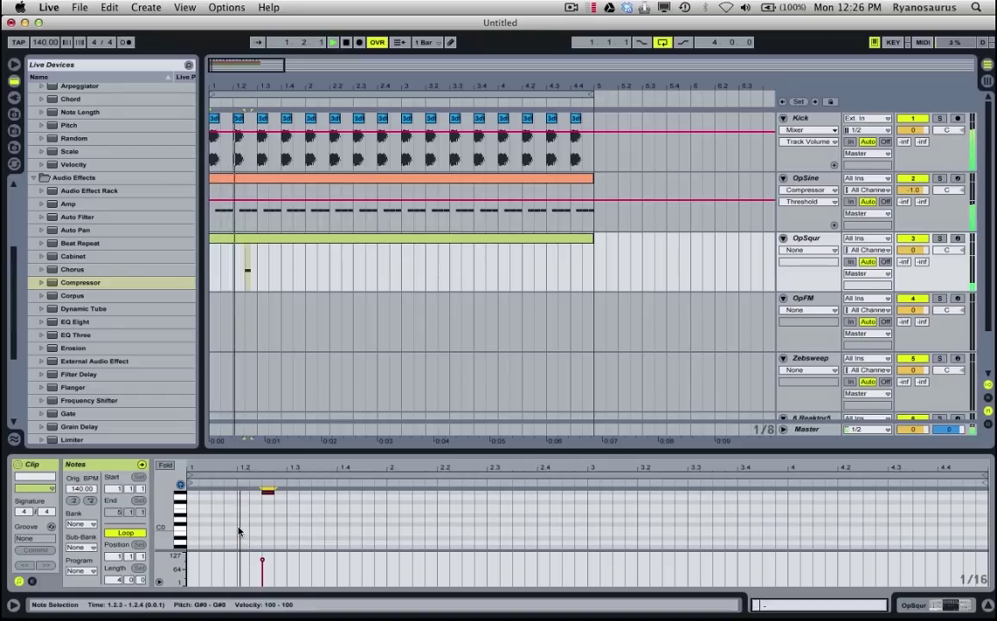
{"action": "key", "text": "Right"}
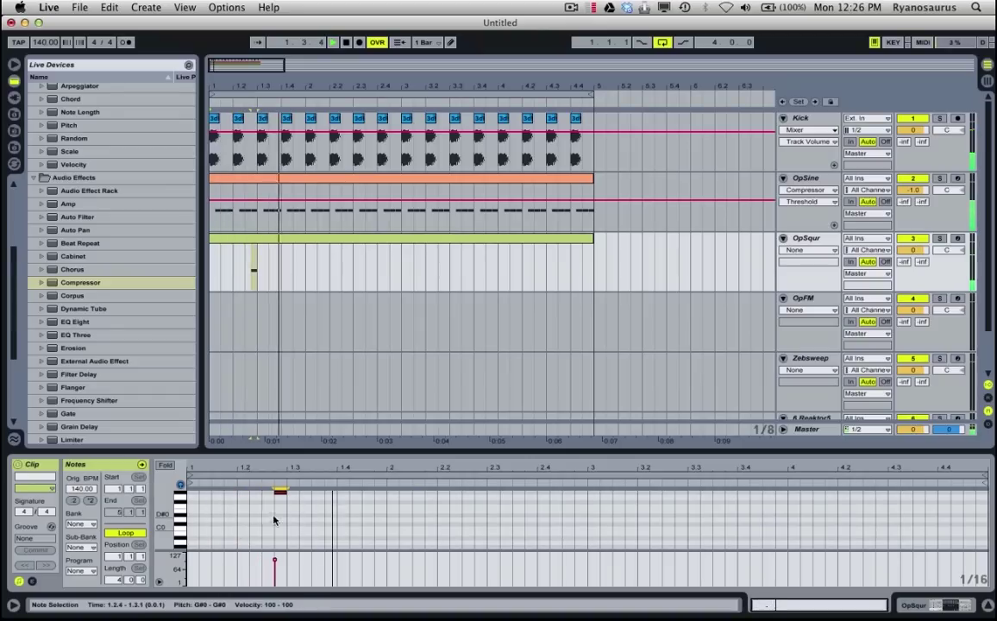
{"action": "key", "text": "space"}
Add two more G#0 notes to the OpSqur clip: two sixteenths long at 1.4.3 and one sixteenth long at 2.3.2.
{"action": "double_click", "coordinate": [366, 497]}
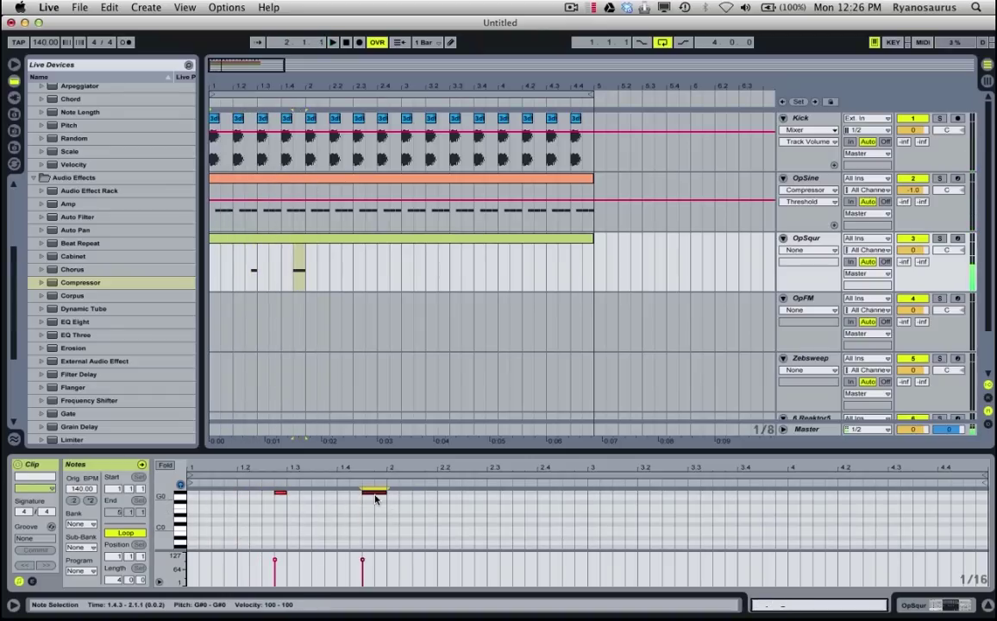
{"action": "scroll", "coordinate": [436, 541], "scroll_direction": "up", "scroll_amount": 1}
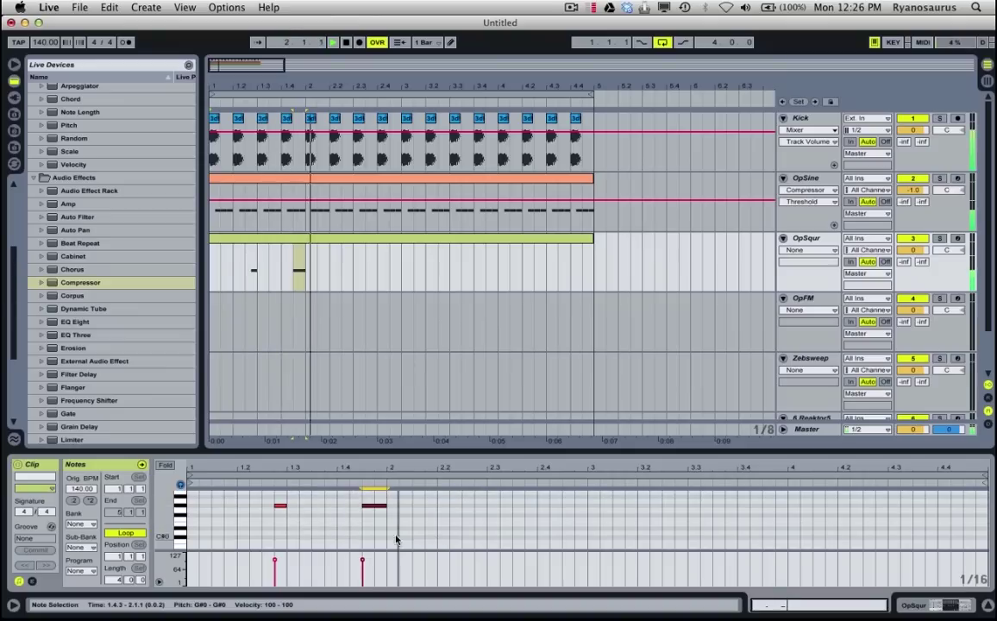
{"action": "double_click", "coordinate": [507, 509]}
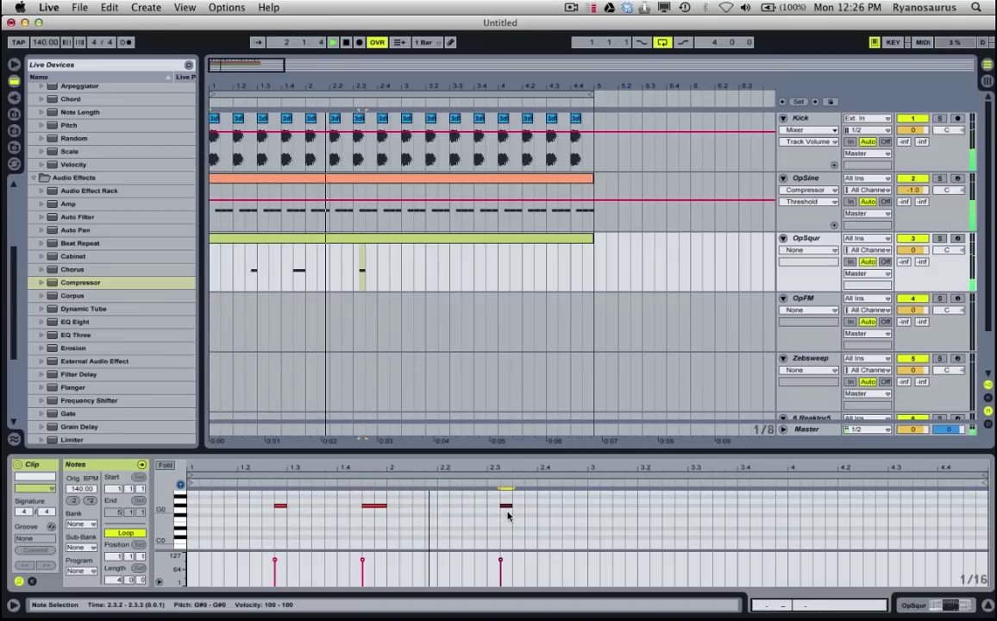
Duplicate the OpSqur note at 2.3.2, lengthen the copy to two sixteenths and place it at 2.4.3.
{"action": "key", "text": "super+d"}
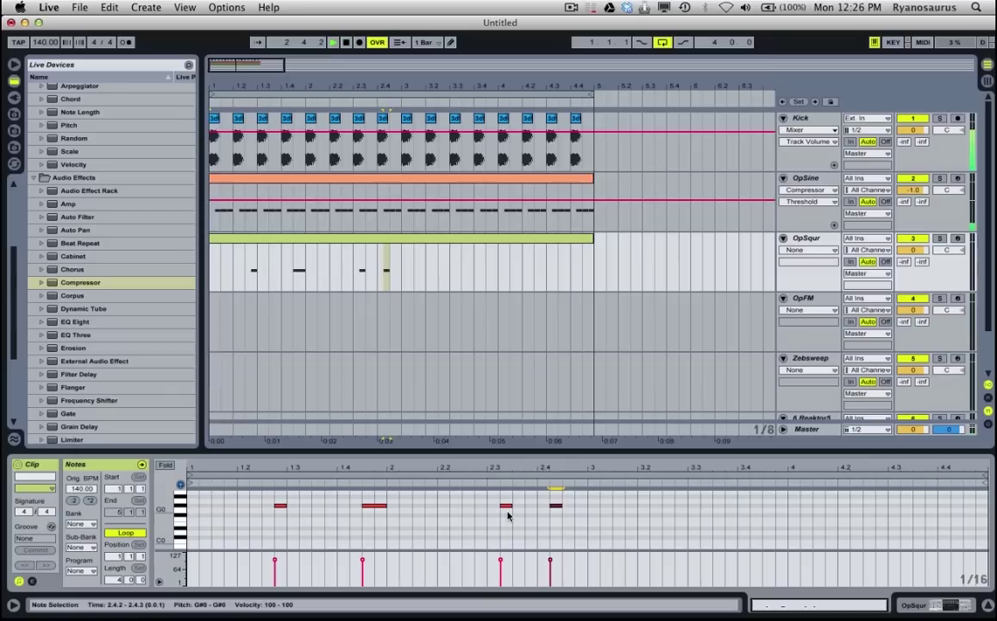
{"action": "key", "text": "shift+Right"}
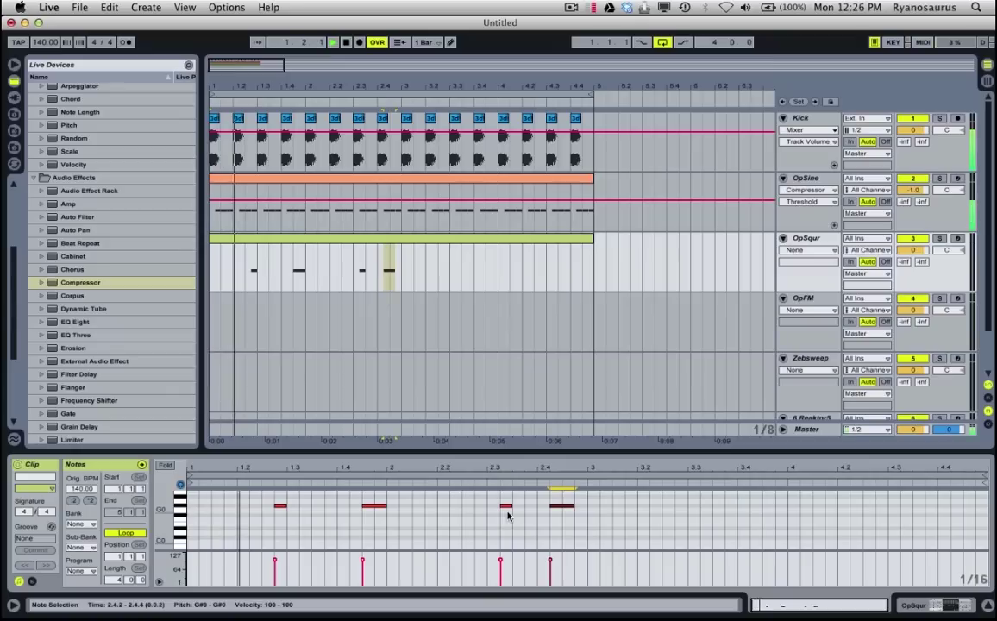
{"action": "left_click", "coordinate": [584, 527]}
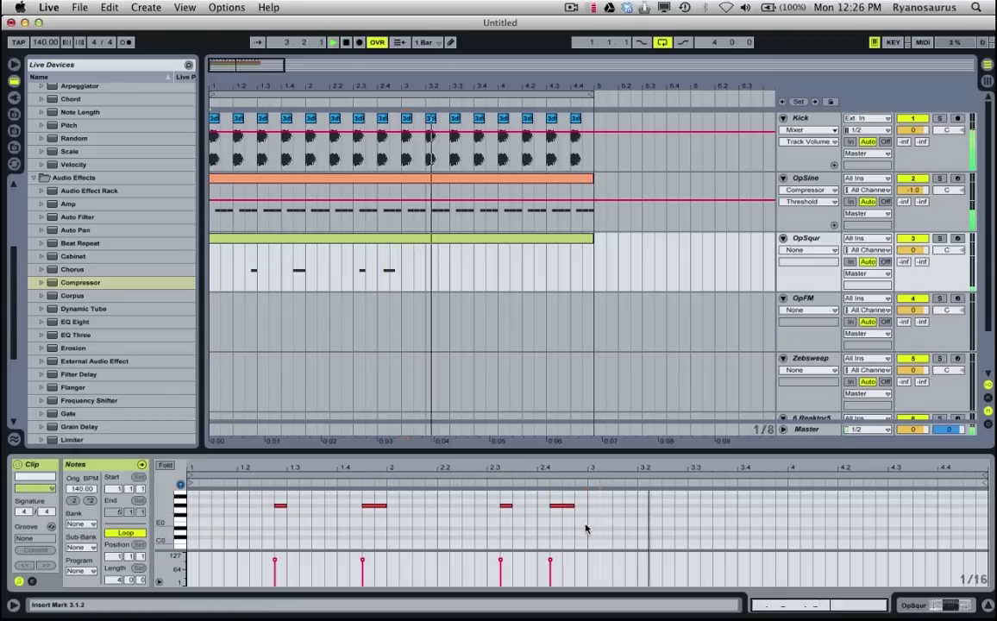
{"action": "left_click_drag", "start_coordinate": [585, 528], "coordinate": [541, 475]}
{"action": "key", "text": "Right"}
Duplicate the first two bars of the OpSqur note pattern into bars 3 and 4.
{"action": "left_click", "coordinate": [592, 530]}
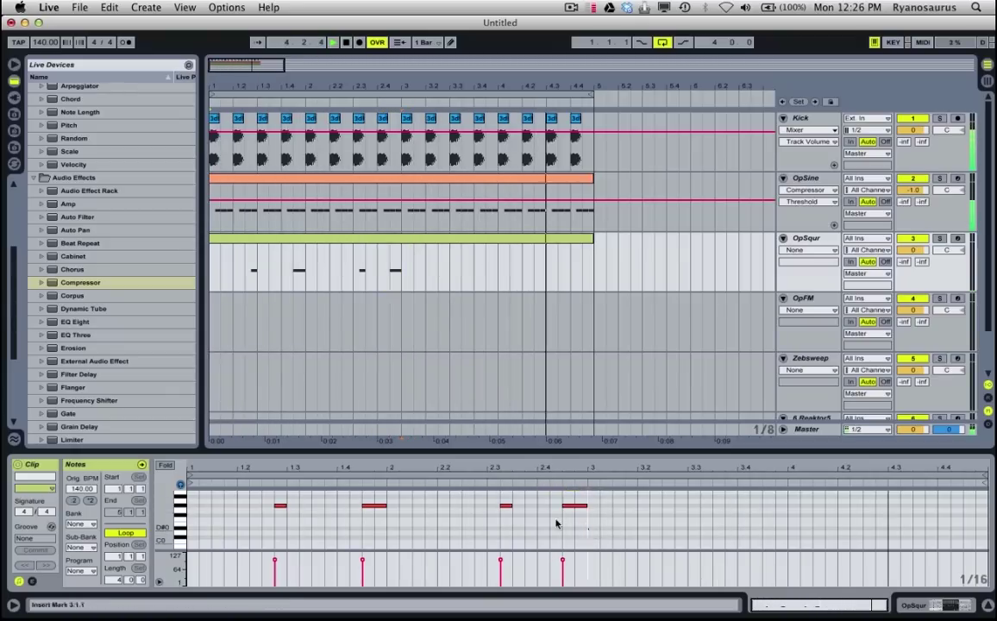
{"action": "left_click_drag", "start_coordinate": [556, 524], "coordinate": [193, 495]}
{"action": "key", "text": "super+d"}
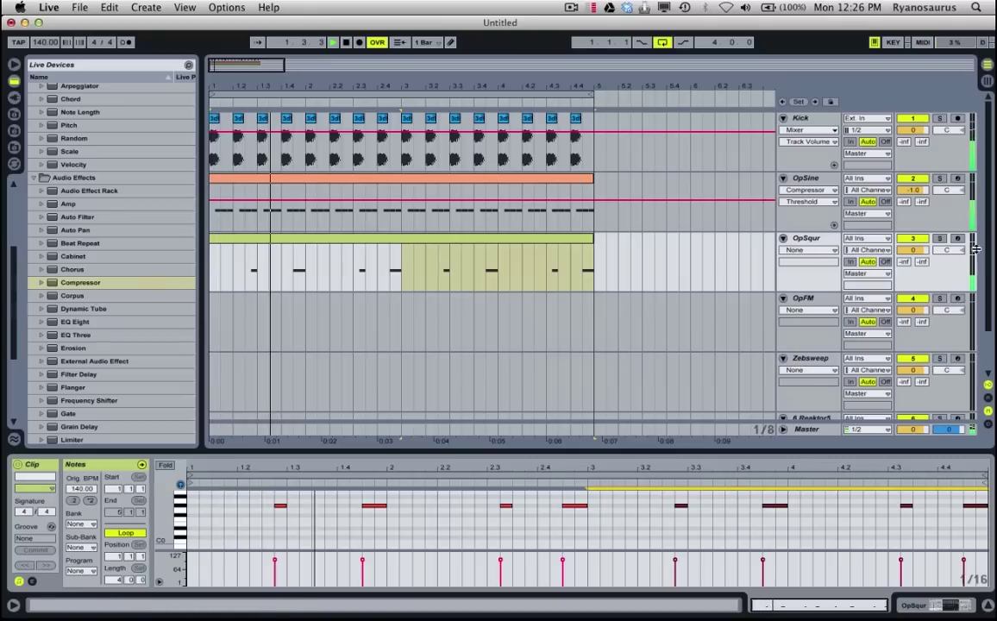
Insert an empty four-bar MIDI clip on the OpFM track from 1.1.1 to 5.1.1.
{"action": "left_click", "coordinate": [215, 324]}
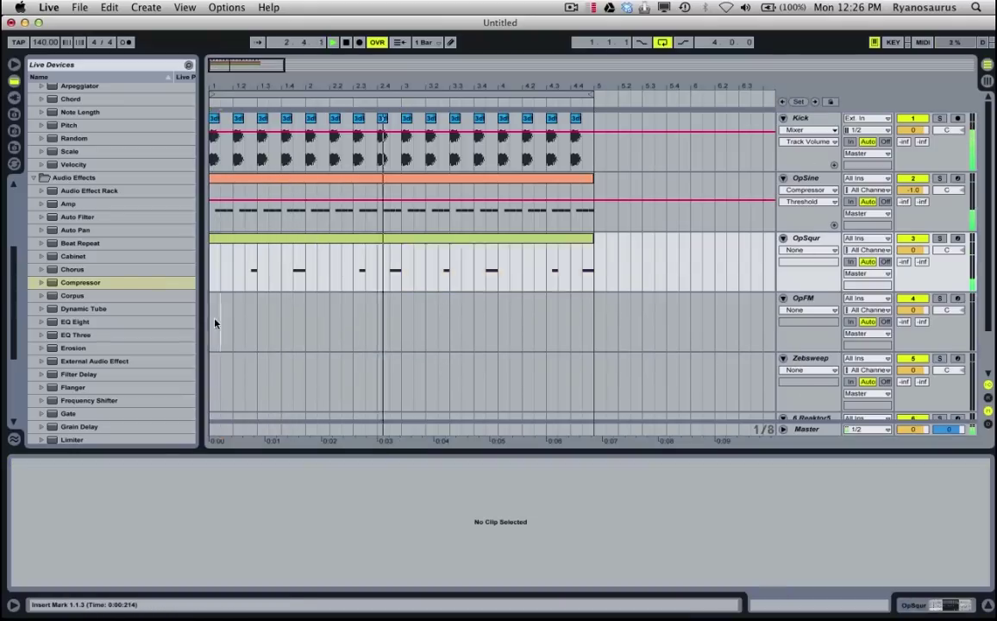
{"action": "left_click_drag", "start_coordinate": [214, 310], "coordinate": [591, 308]}
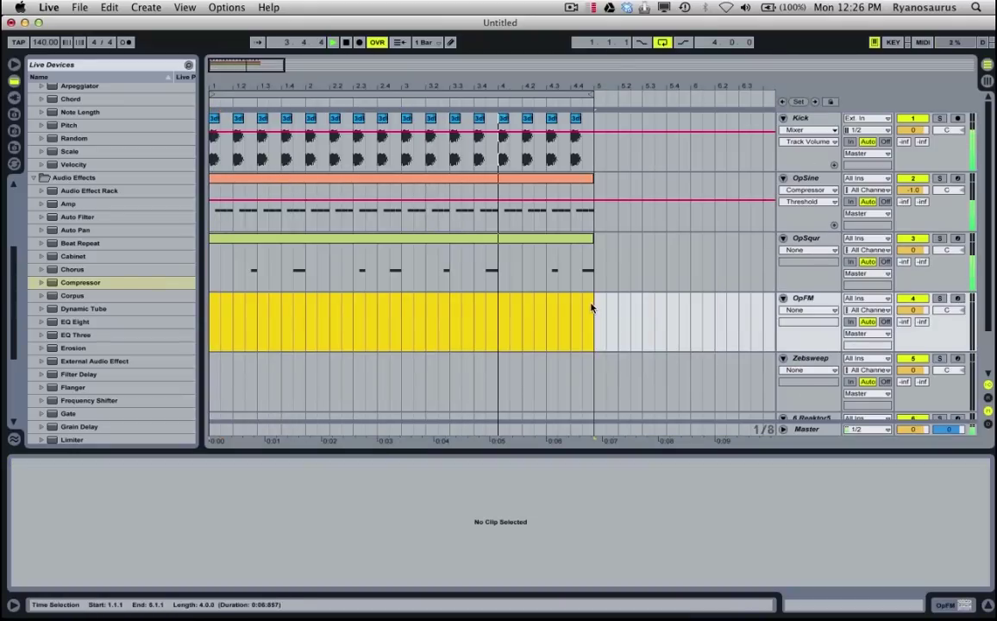
{"action": "key", "text": "super+shift+m"}
Add a sixteenth note to the OpFM clip and place it on A1 at 1.2.3, previewing it with the loop.
{"action": "double_click", "coordinate": [280, 537]}
{"action": "key", "text": "space"}
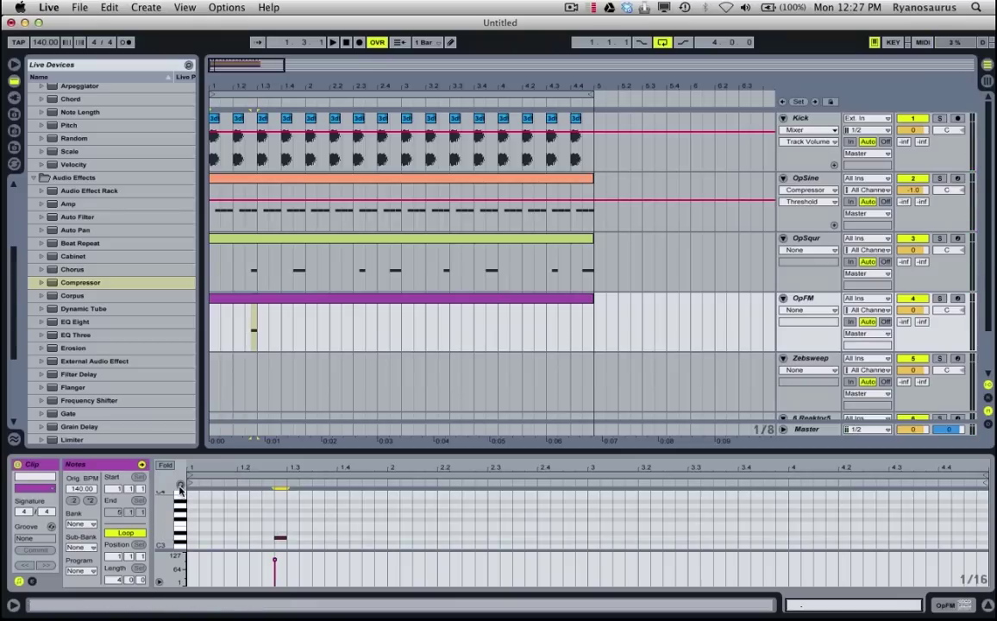
{"action": "left_click_drag", "start_coordinate": [302, 520], "coordinate": [275, 557]}
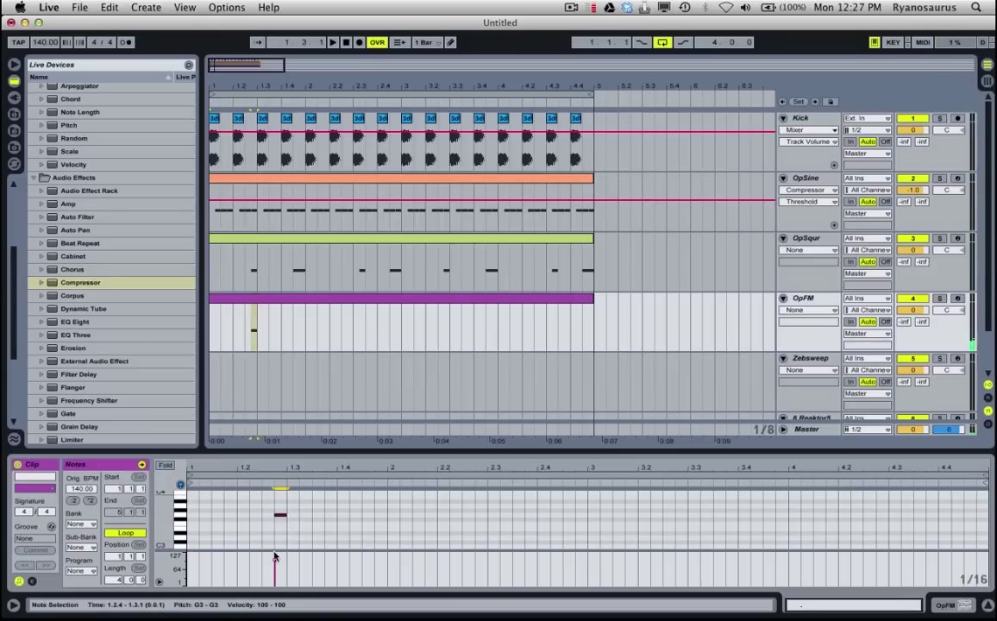
{"action": "key", "text": "shift+Down"}
{"action": "key", "text": "space"}
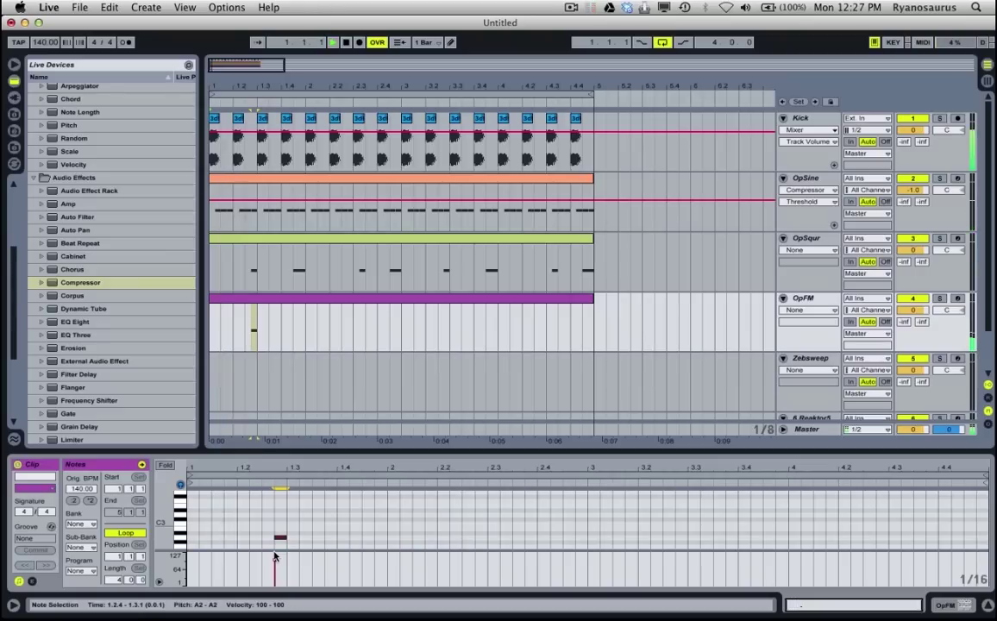
{"action": "key", "text": "shift+Down"}
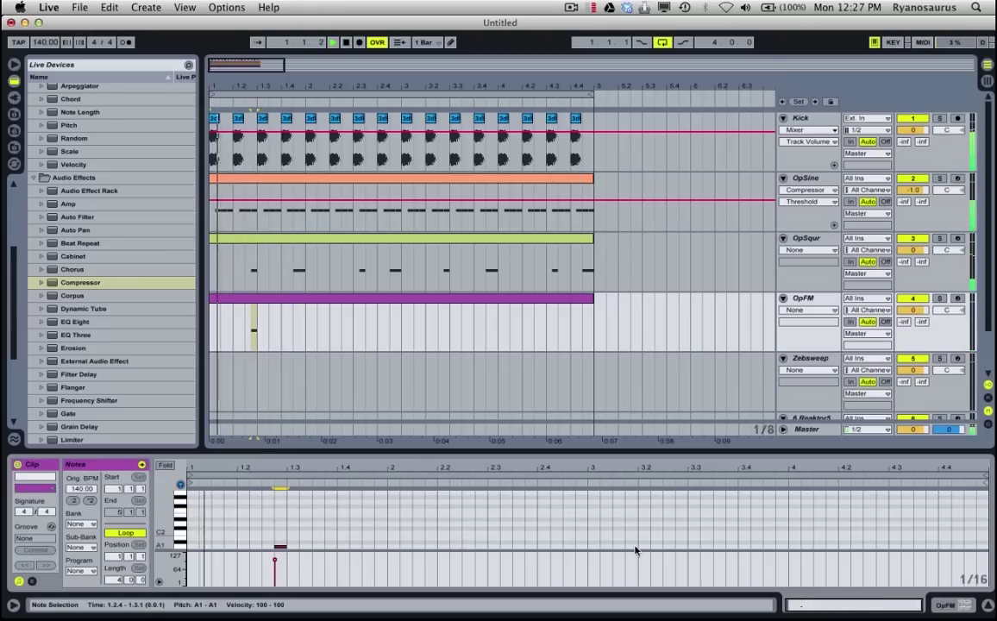
{"action": "key", "text": "Left"}
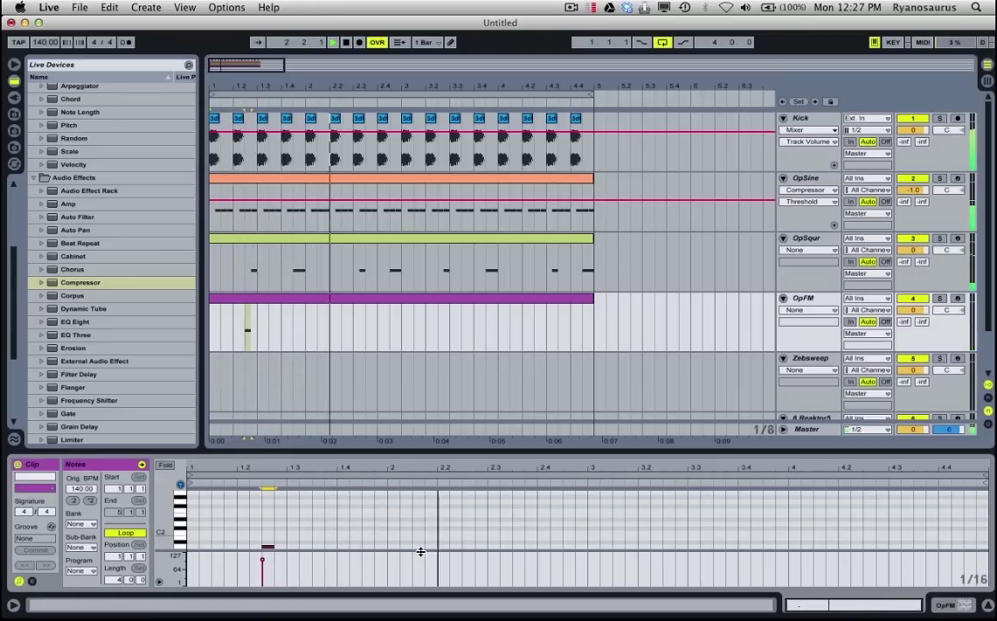
Duplicate the first bar of the OpFM clip three times to fill bars 2 to 4.
{"action": "left_click_drag", "start_coordinate": [391, 536], "coordinate": [19, 589]}
{"action": "key", "text": "super+d"}
{"action": "key", "text": "super+d"}
{"action": "key", "text": "super+d"}
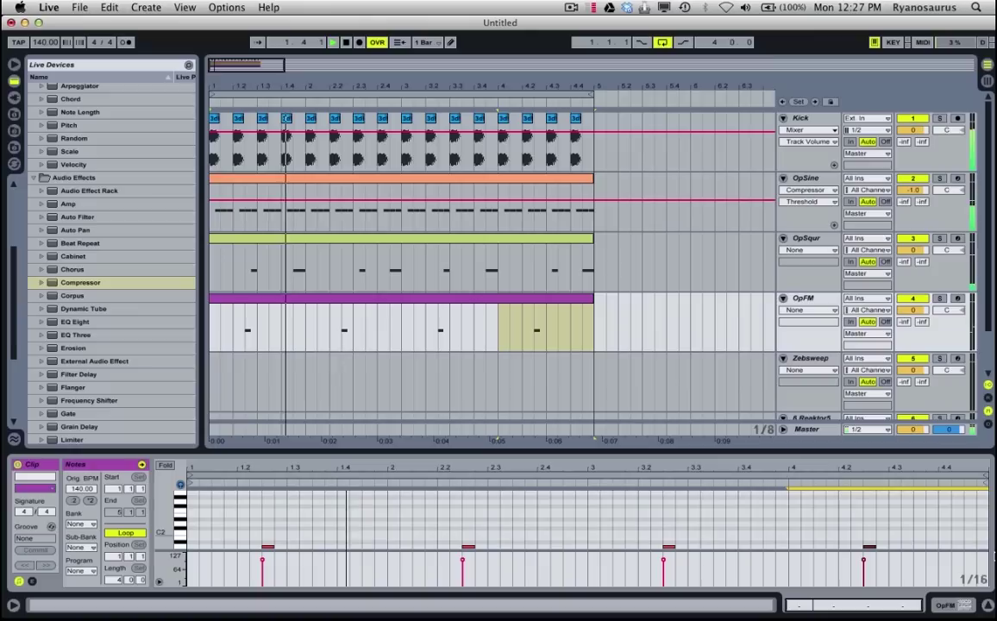
Set the Frequency macro of the OpFM track's Filtered FM rack to 1.18 kHz.
{"action": "left_click", "coordinate": [955, 606]}
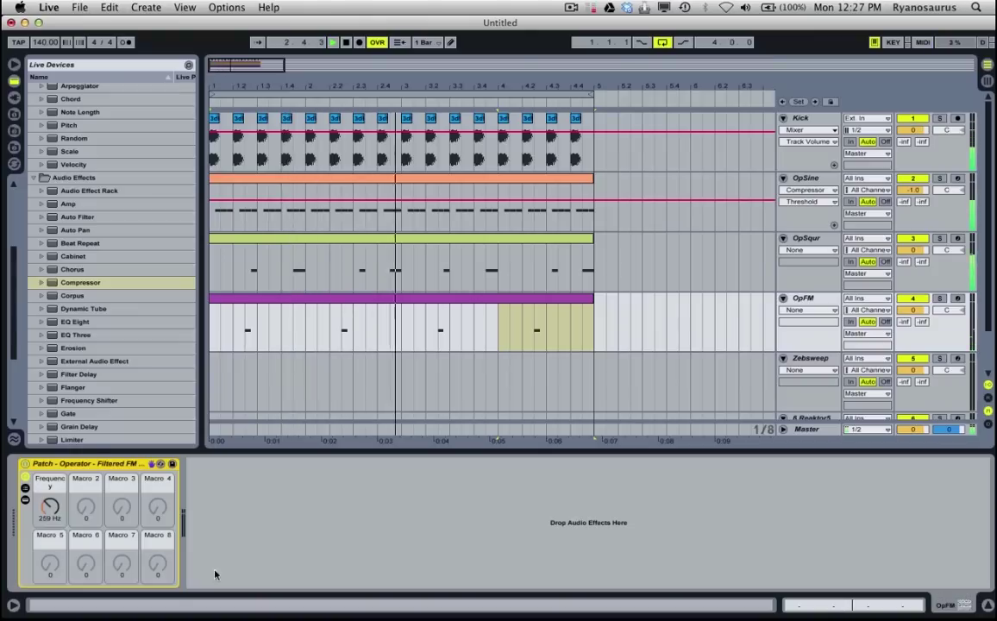
{"action": "left_click_drag", "start_coordinate": [50, 509], "coordinate": [50, 488]}
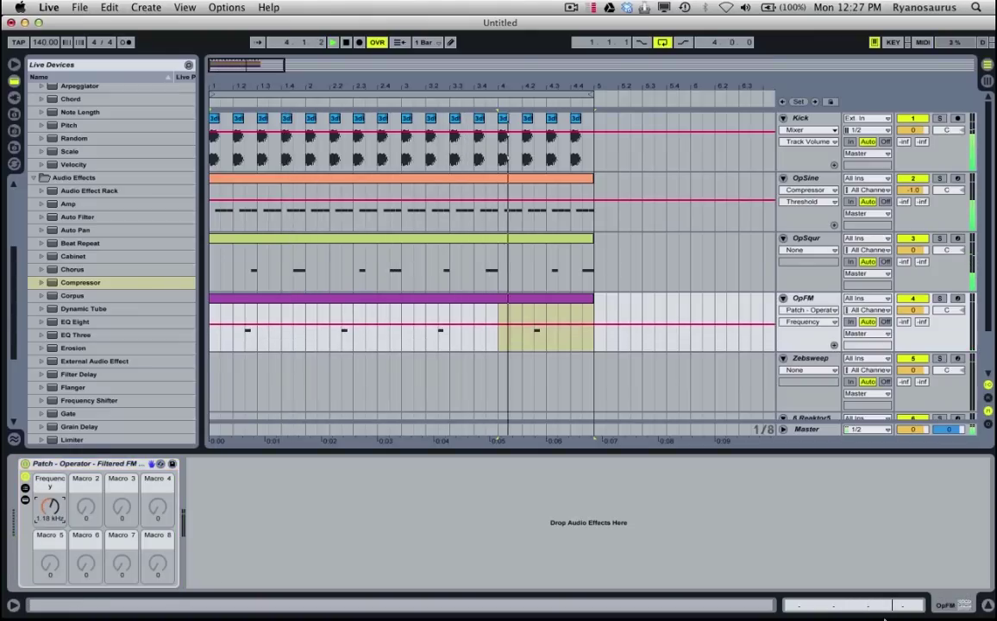
Transpose all the notes in the OpFM clip down one octave to A0.
{"action": "key", "text": "shift+Tab"}
{"action": "left_click", "coordinate": [464, 521]}
{"action": "key", "text": "super+a"}
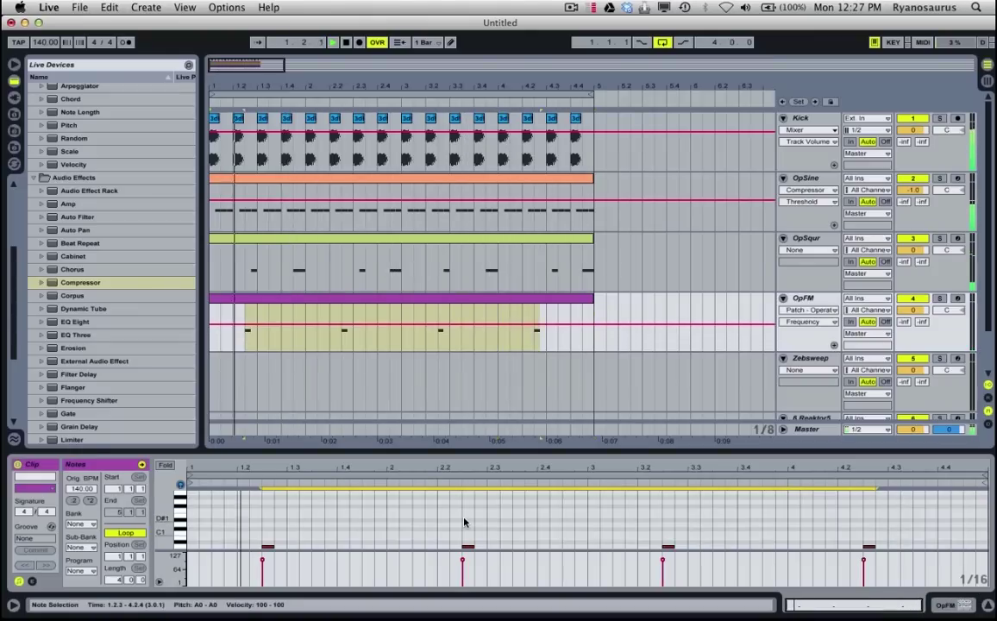
{"action": "key", "text": "shift+Tab"}
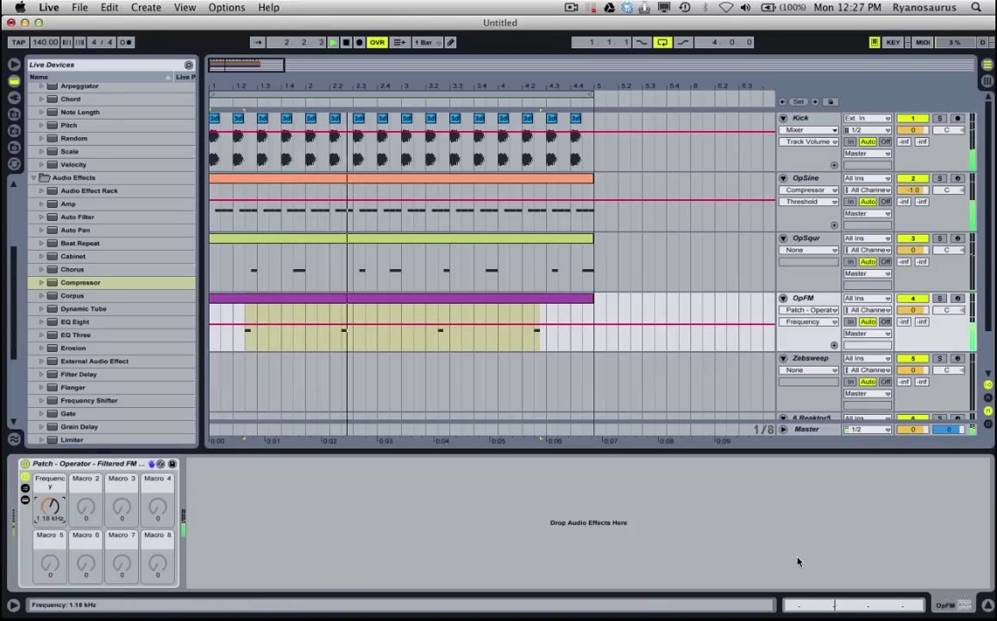
Lower all the notes in the OpFM clip by two more semitones.
{"action": "double_click", "coordinate": [318, 311]}
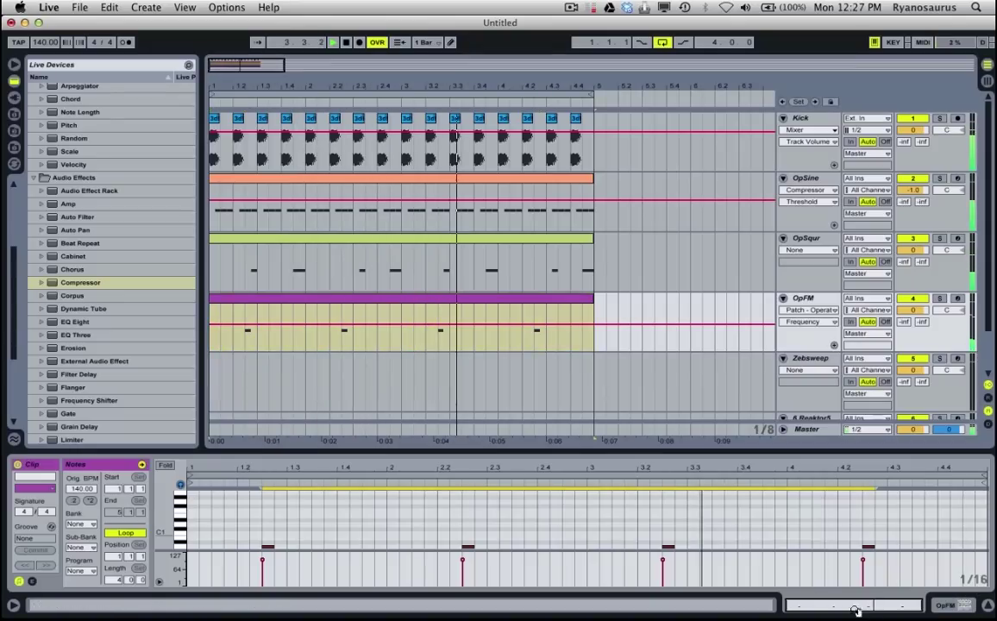
{"action": "key", "text": "super+a"}
{"action": "key", "text": "Down"}
{"action": "key", "text": "Down"}
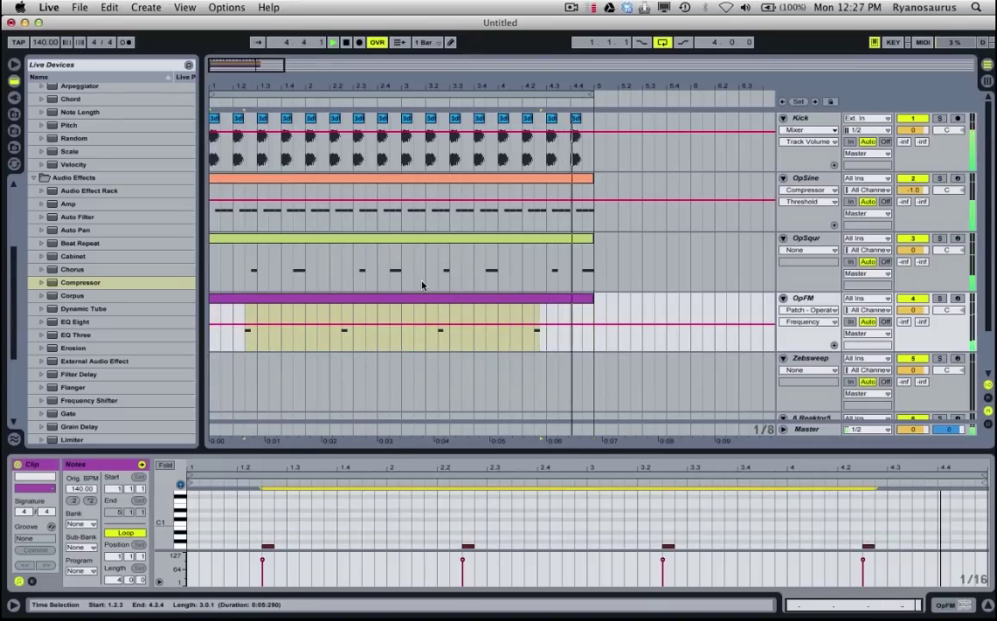
Raise all the notes in the OpSine clip by one semitone and play back the loop.
{"action": "left_click", "coordinate": [338, 241]}
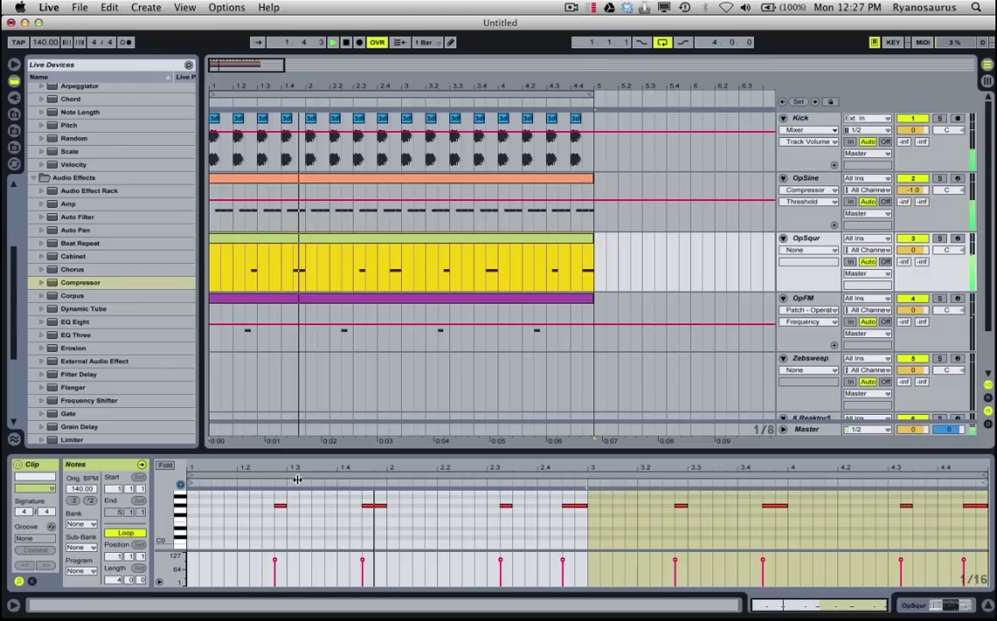
{"action": "left_click", "coordinate": [258, 336]}
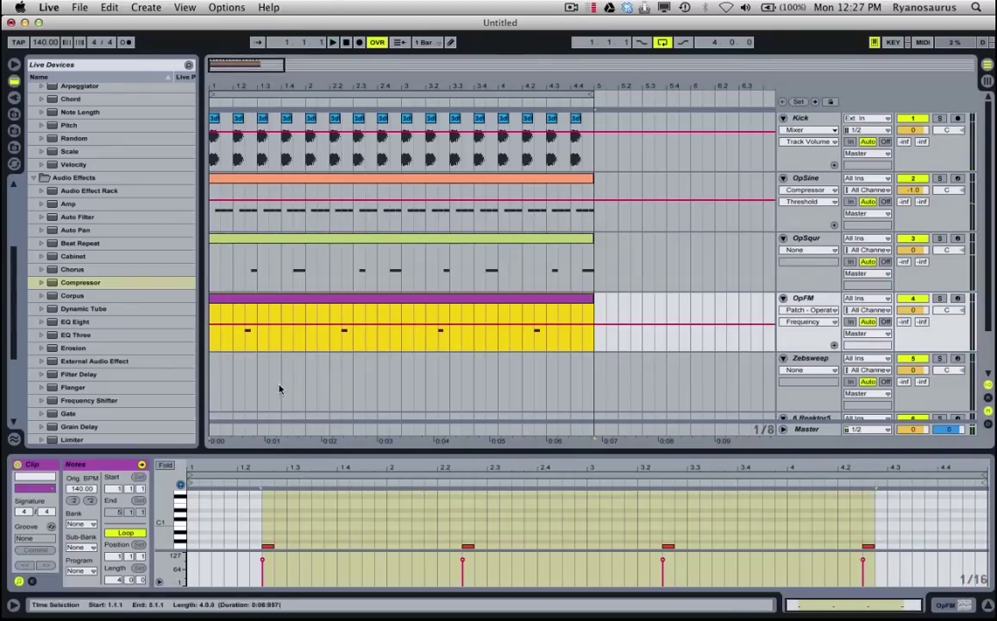
{"action": "left_click", "coordinate": [336, 181]}
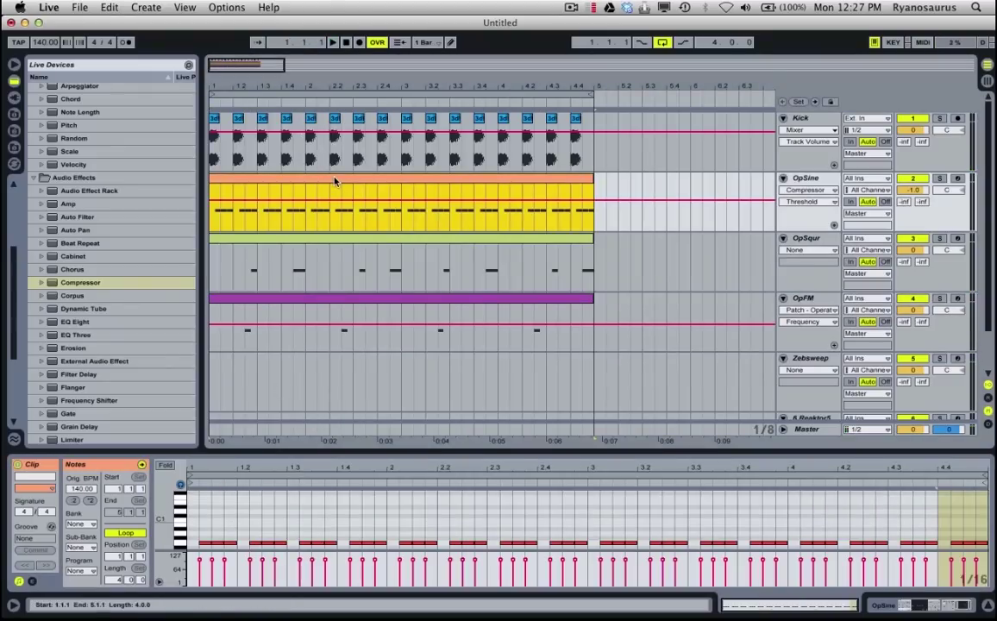
{"action": "left_click", "coordinate": [257, 537]}
{"action": "key", "text": "super+a"}
{"action": "key", "text": "Up"}
{"action": "key", "text": "space"}
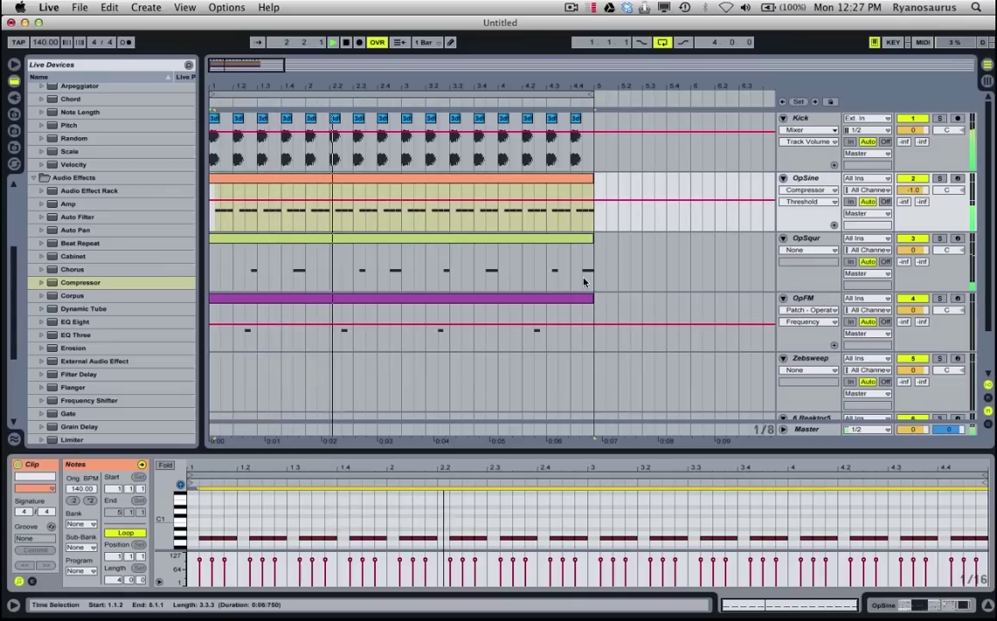
Create an empty four-bar MIDI clip on the Zebsweep track, spanning 1.1.1 to 5.1.1.
{"action": "scroll", "coordinate": [505, 303], "scroll_direction": "down", "scroll_amount": 2}
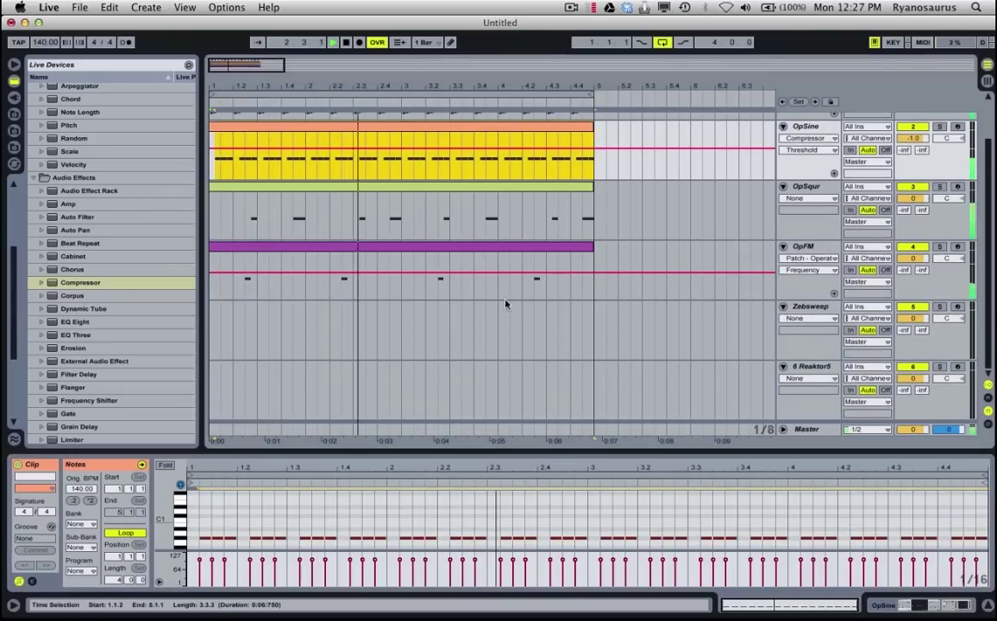
{"action": "left_click", "coordinate": [609, 323]}
{"action": "left_click_drag", "start_coordinate": [594, 327], "coordinate": [210, 337]}
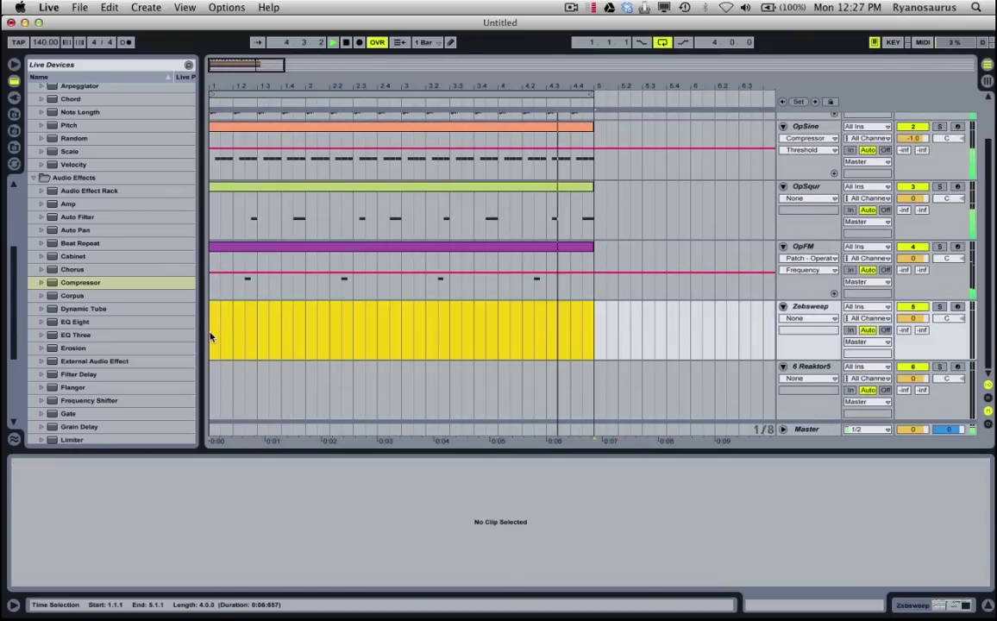
{"action": "key", "text": "super+shift+m"}
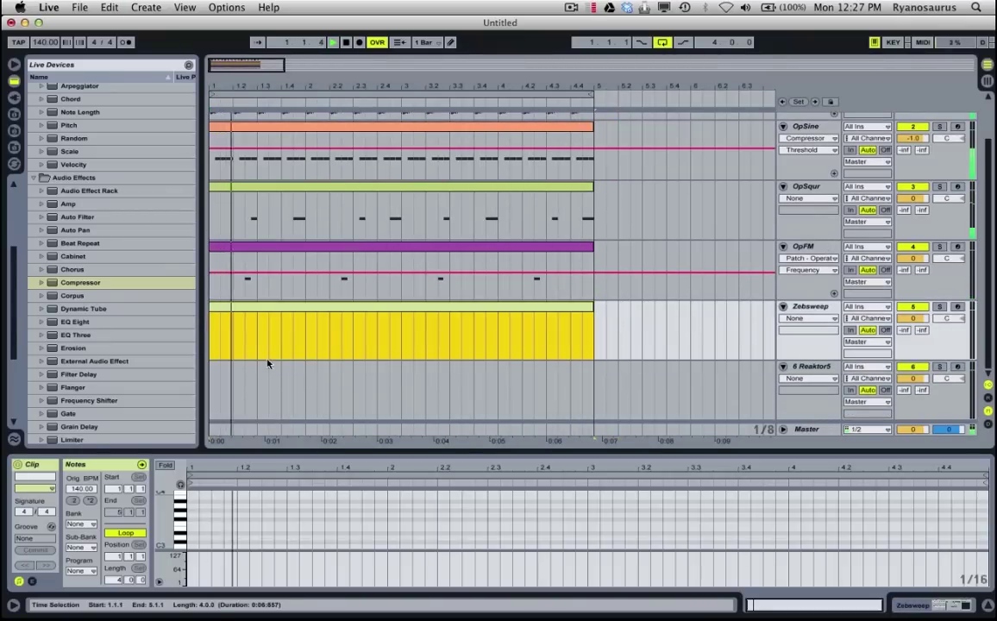
Add a note at 4.4.1 in the Zebsweep clip and lower its pitch to G#0.
{"action": "double_click", "coordinate": [944, 530]}
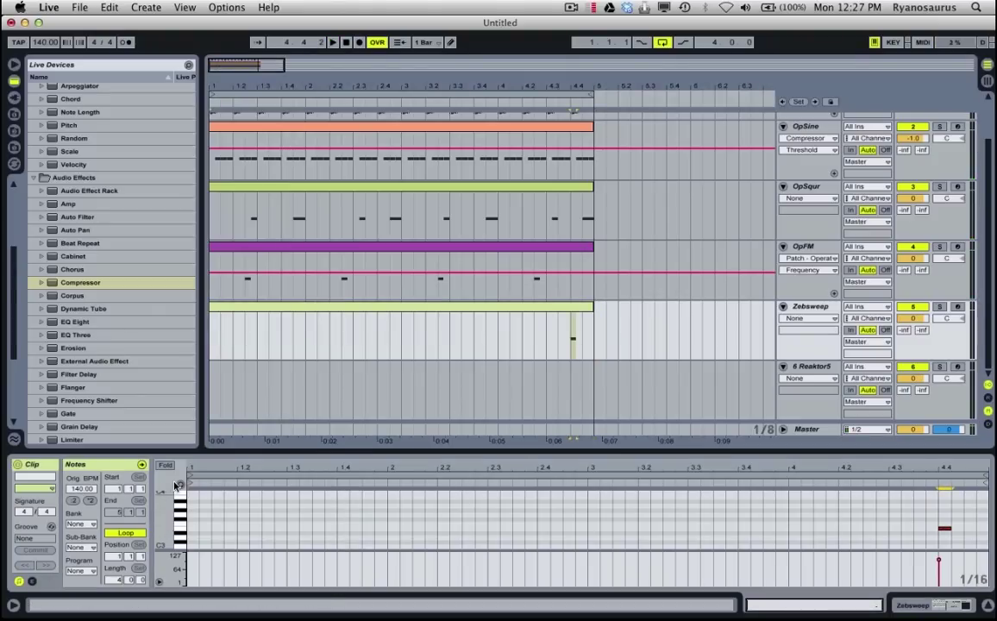
{"action": "key", "text": "Down"}
{"action": "key", "text": "Down"}
{"action": "key", "text": "Down"}
{"action": "key", "text": "Down"}
{"action": "key", "text": "Down"}
{"action": "key", "text": "Down"}
{"action": "key", "text": "Down"}
{"action": "key", "text": "Down"}
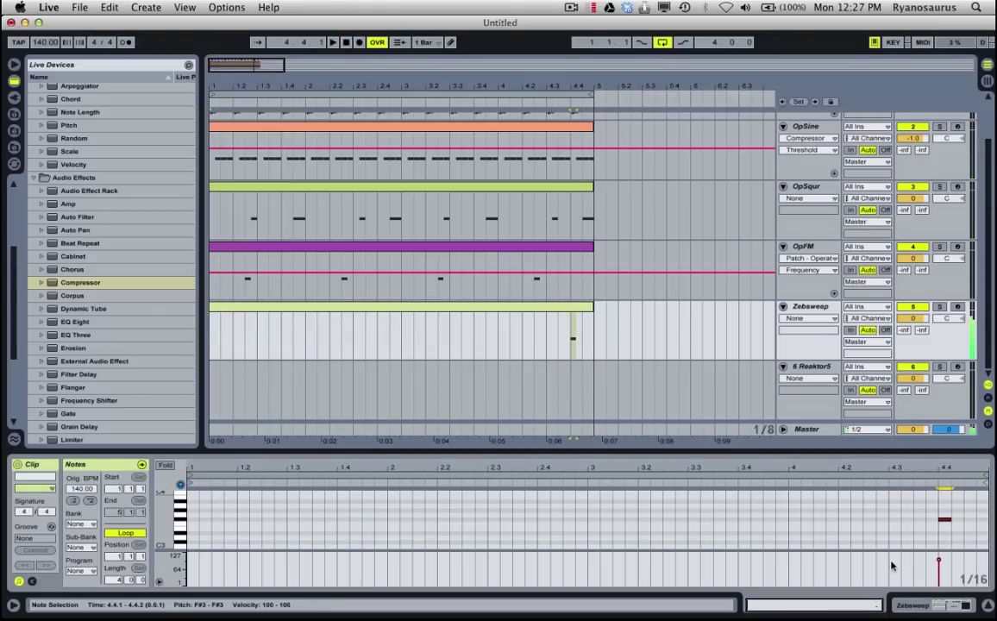
{"action": "key", "text": "shift+Down"}
{"action": "key", "text": "shift+Down"}
Lengthen the Zebsweep note at 4.4.1 to the end of bar 4 and play it back.
{"action": "key", "text": "shift+Right"}
{"action": "key", "text": "shift+Right"}
{"action": "key", "text": "shift+Right"}
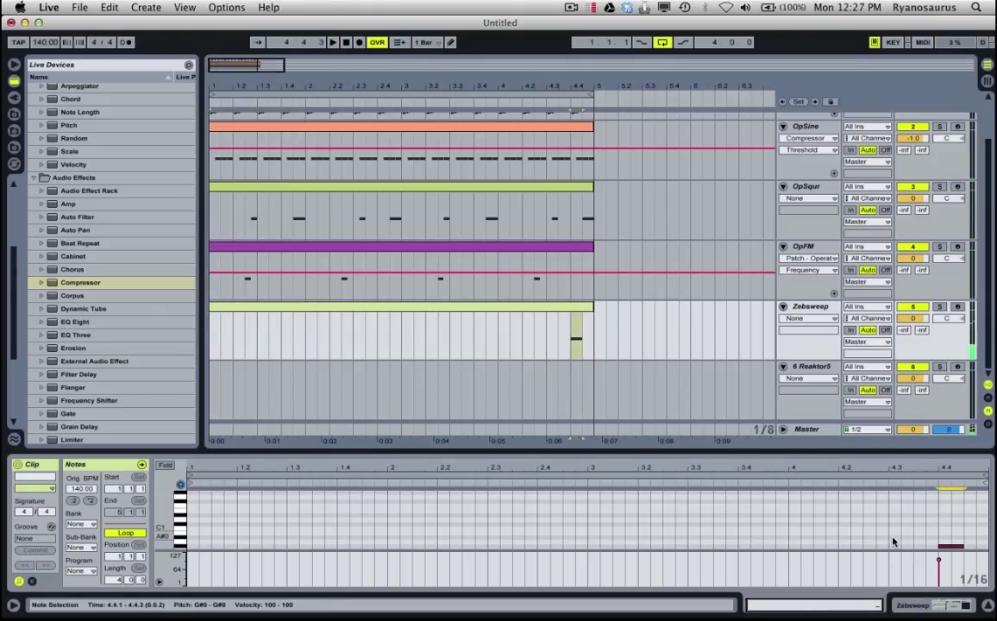
{"action": "key", "text": "space"}
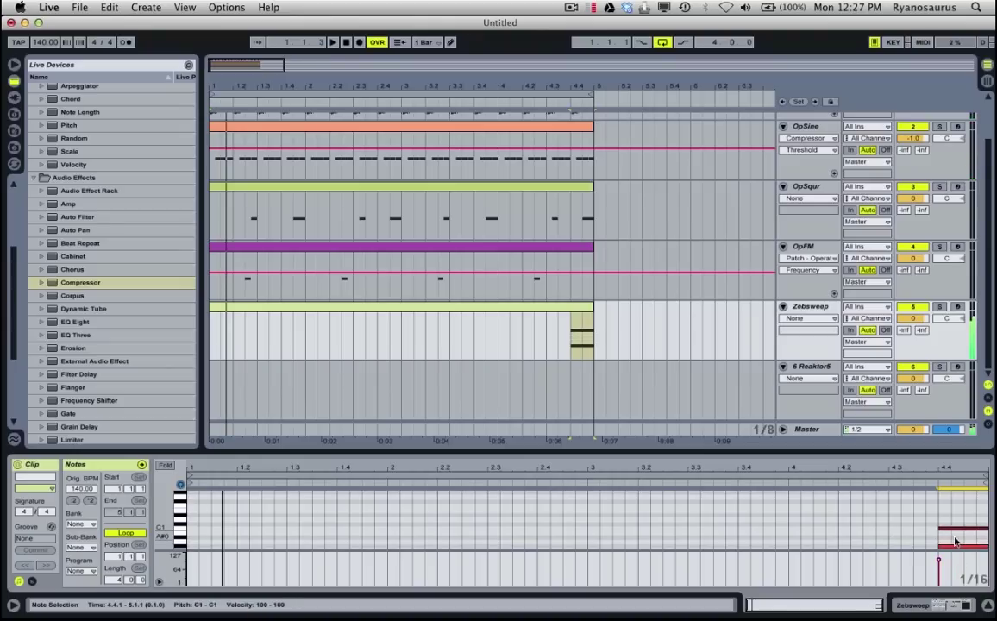
Retune the upper note of the Zebsweep chord and add a G#1 note of the same length above it at 4.4.1.
{"action": "key", "text": "shift+Up"}
{"action": "key", "text": "Up"}
{"action": "key", "text": "Up"}
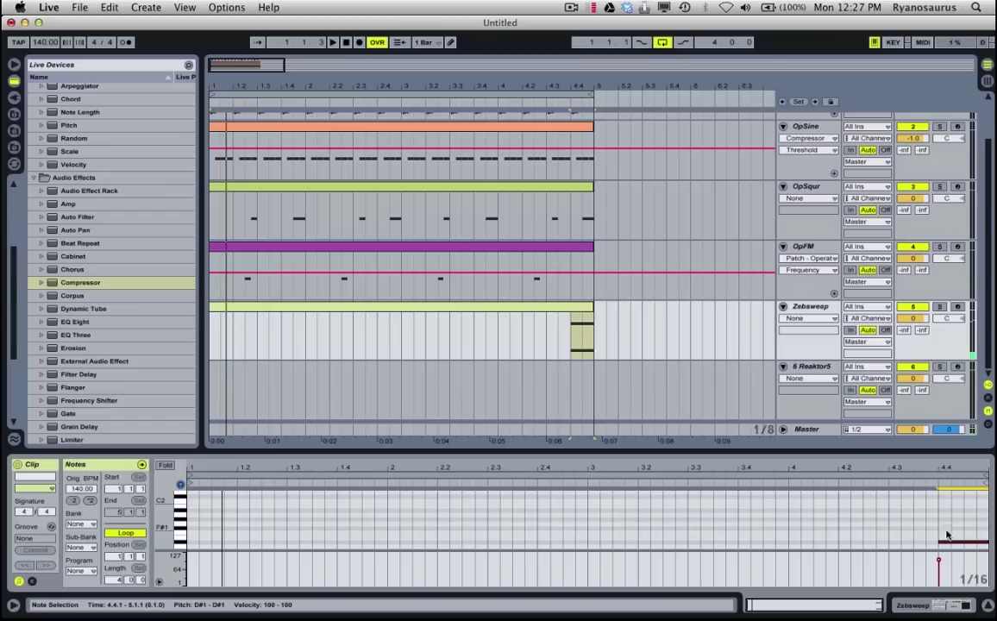
{"action": "key", "text": "Down"}
{"action": "key", "text": "Down"}
{"action": "left_click_drag", "start_coordinate": [954, 549], "coordinate": [956, 537]}
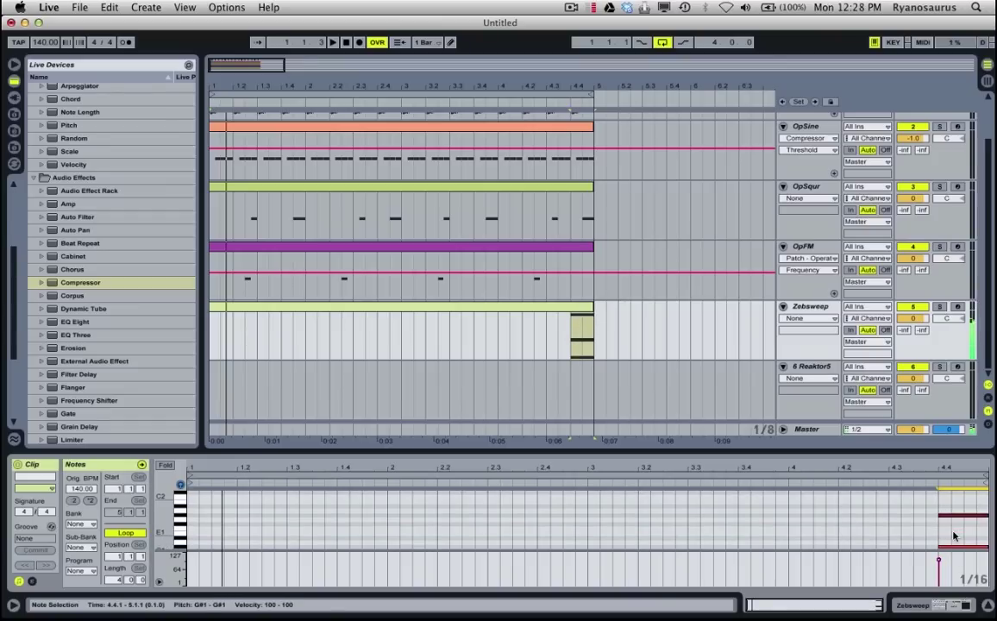
Raise the middle note of the Zebsweep chord to D#2 and play back the loop.
{"action": "left_click", "coordinate": [576, 341]}
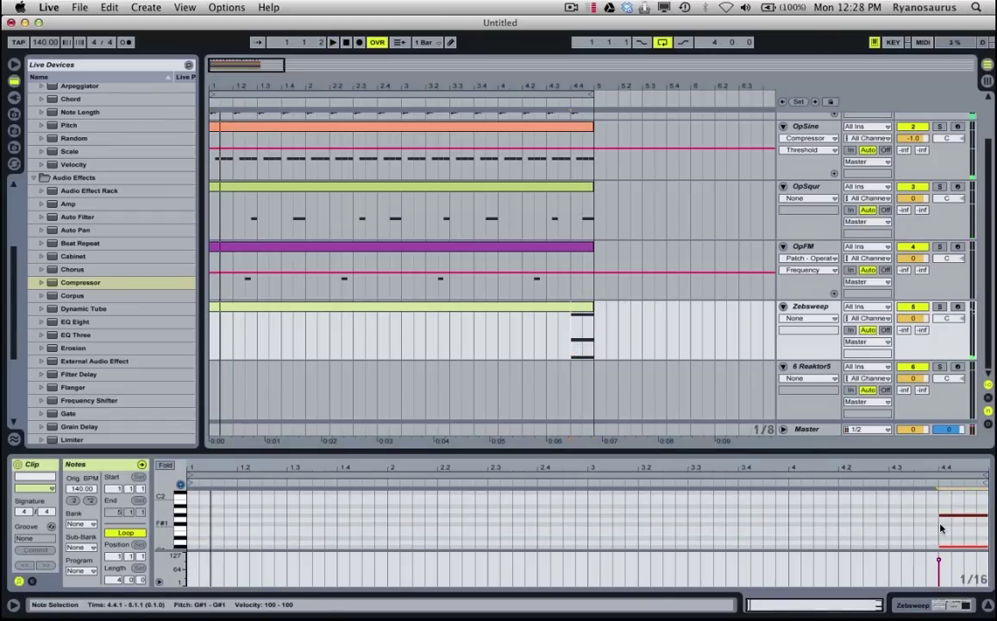
{"action": "left_click", "coordinate": [949, 546]}
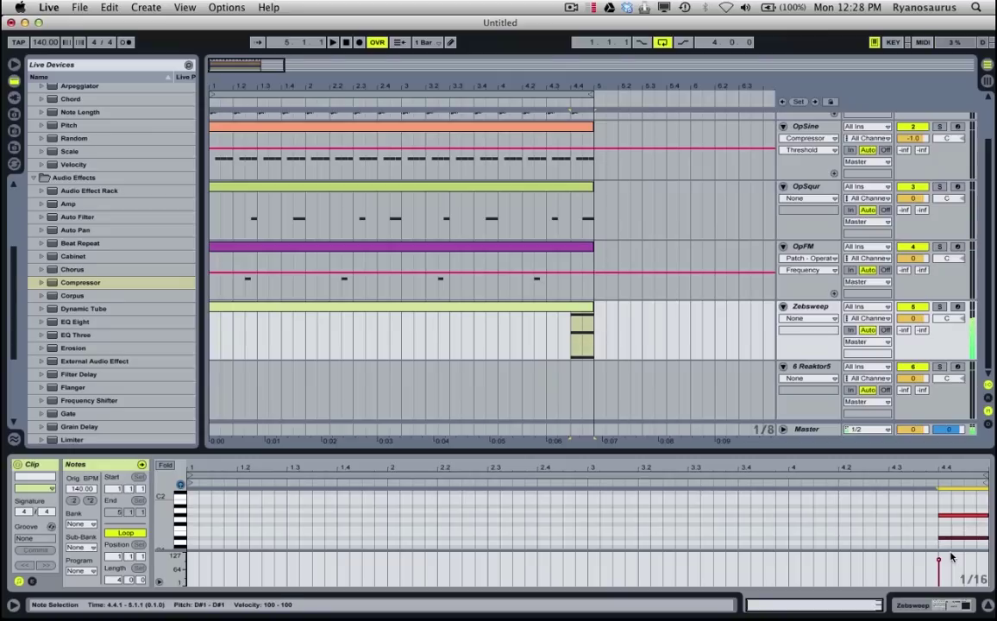
{"action": "key", "text": "space"}
{"action": "key", "text": "shift+Up"}
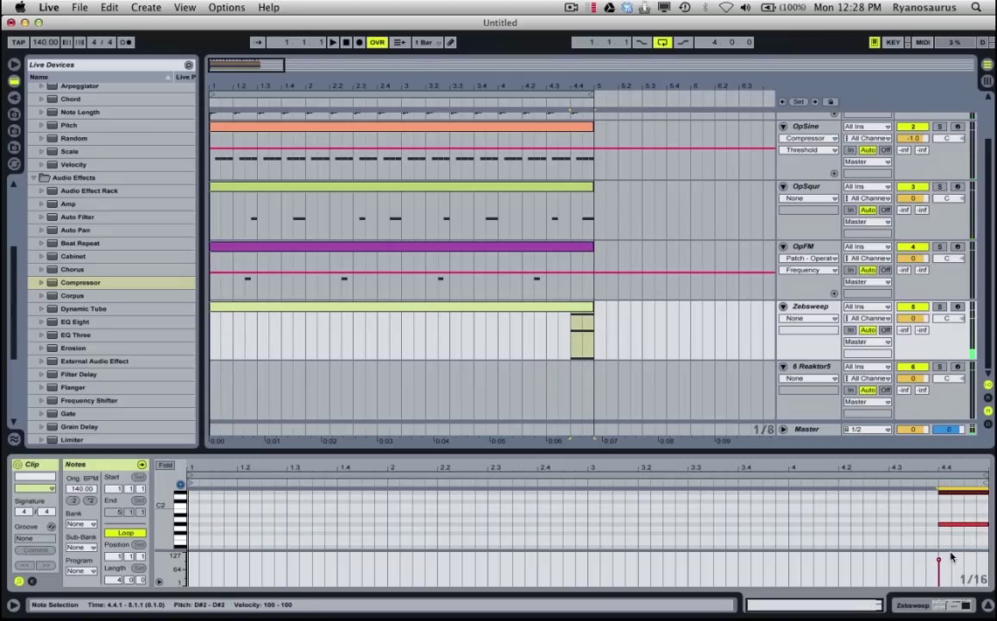
{"action": "key", "text": "space"}
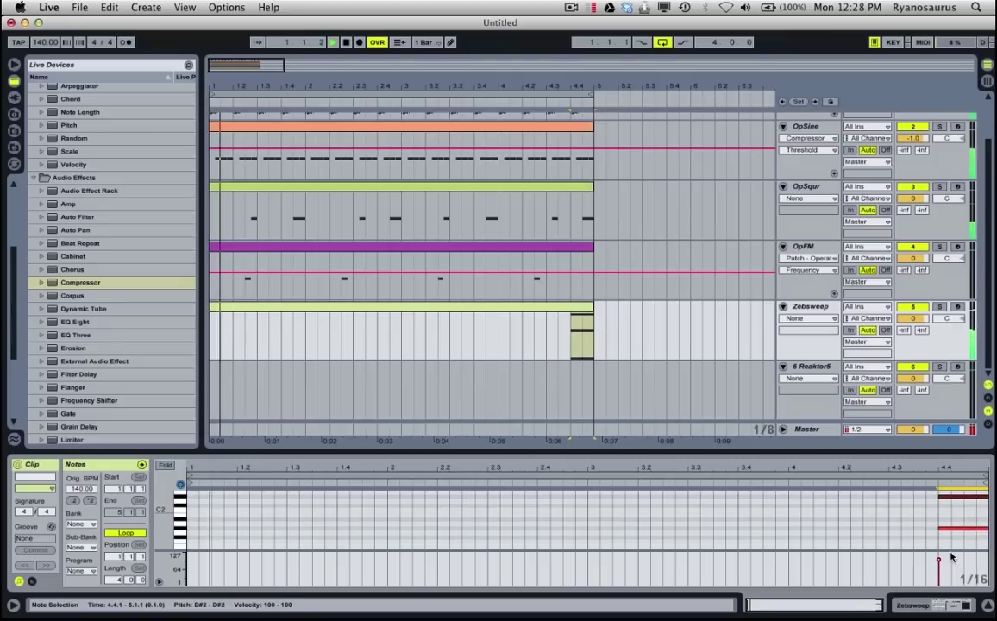
Automate the Zebsweep rack's Cutoff macro to stay at 0 and ramp up to 127 across beat 4.4, and play it back.
{"action": "left_click", "coordinate": [957, 603]}
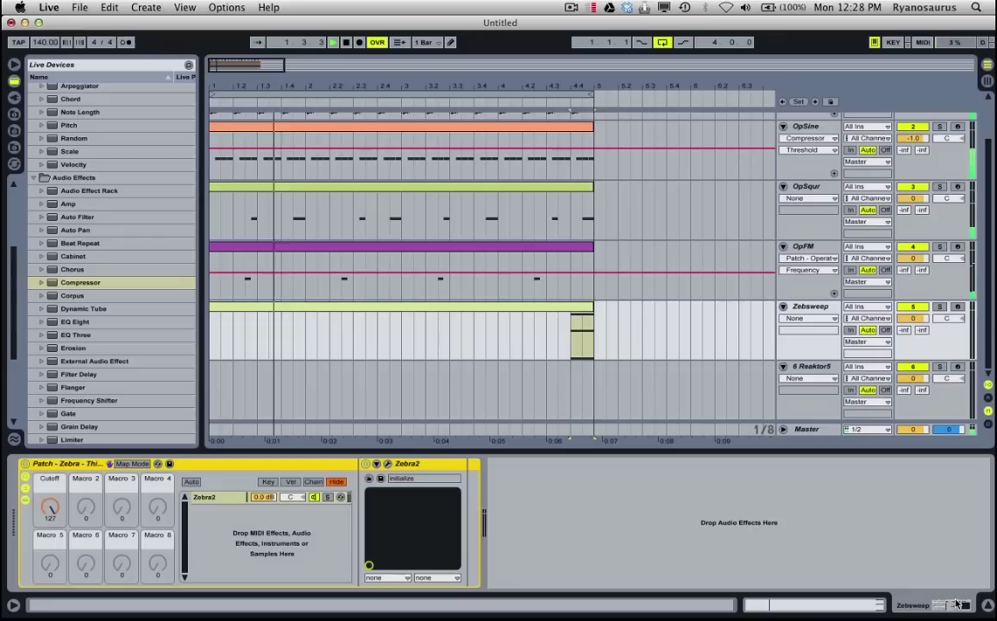
{"action": "left_click", "coordinate": [50, 507]}
{"action": "key", "text": "space"}
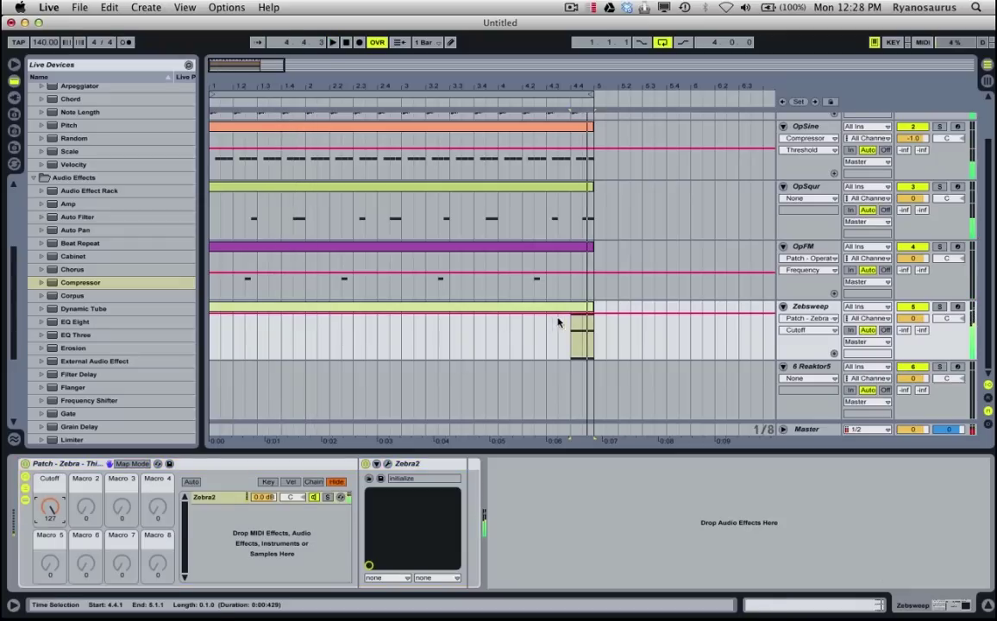
{"action": "left_click_drag", "start_coordinate": [571, 314], "coordinate": [601, 314]}
{"action": "left_click", "coordinate": [559, 358]}
{"action": "key", "text": "space"}
{"action": "left_click_drag", "start_coordinate": [558, 359], "coordinate": [566, 360]}
{"action": "key", "text": "space"}
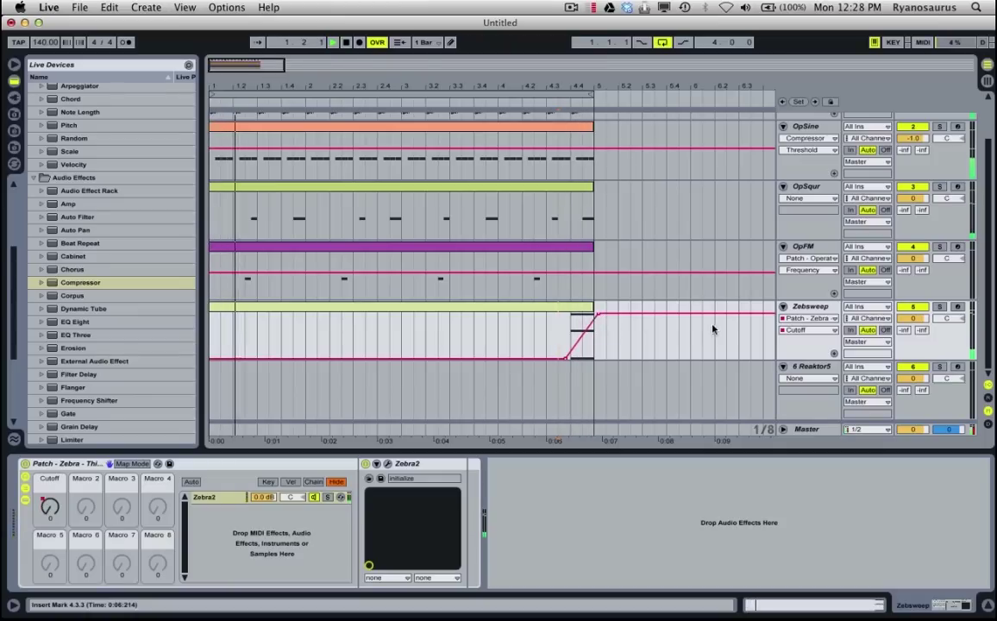
Create an empty four-bar MIDI clip on the 6 Reaktor5 track, spanning bars 1 to 4.
{"action": "left_click_drag", "start_coordinate": [591, 384], "coordinate": [100, 402]}
{"action": "key", "text": "super+shift+m"}
{"action": "left_click", "coordinate": [969, 607]}
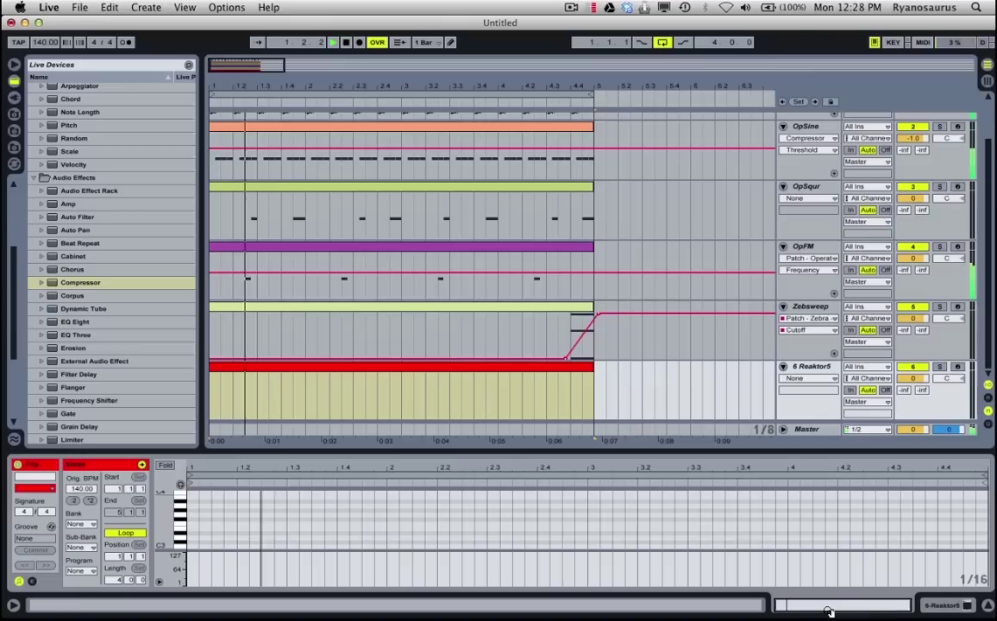
Add a sixteenth note at 1.1.3 in the Reaktor5 clip and lower its pitch to G#2.
{"action": "double_click", "coordinate": [217, 527]}
{"action": "key", "text": "space"}
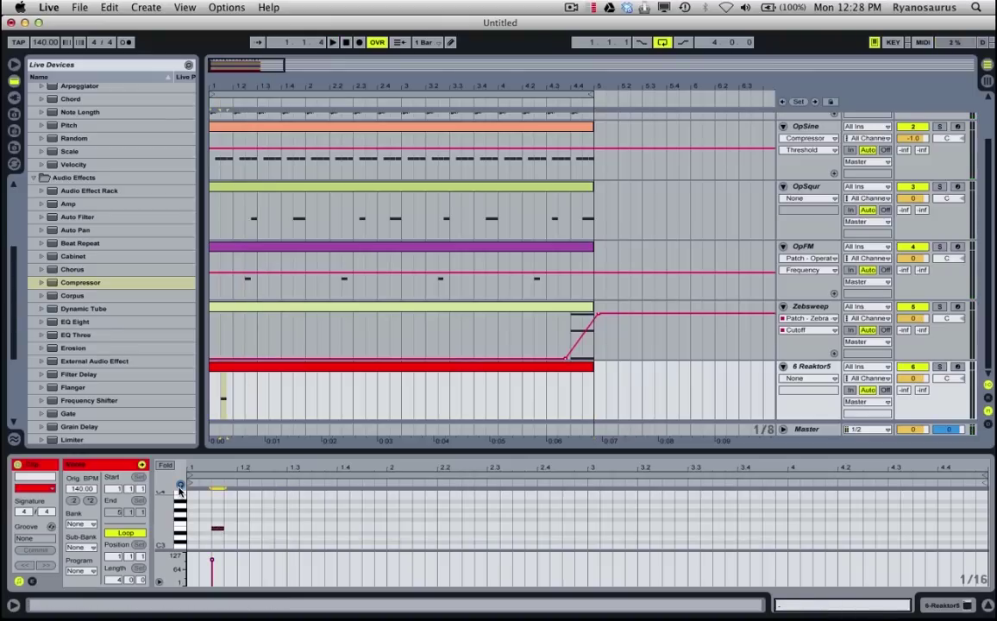
{"action": "left_click", "coordinate": [222, 528]}
{"action": "key", "text": "shift+Down"}
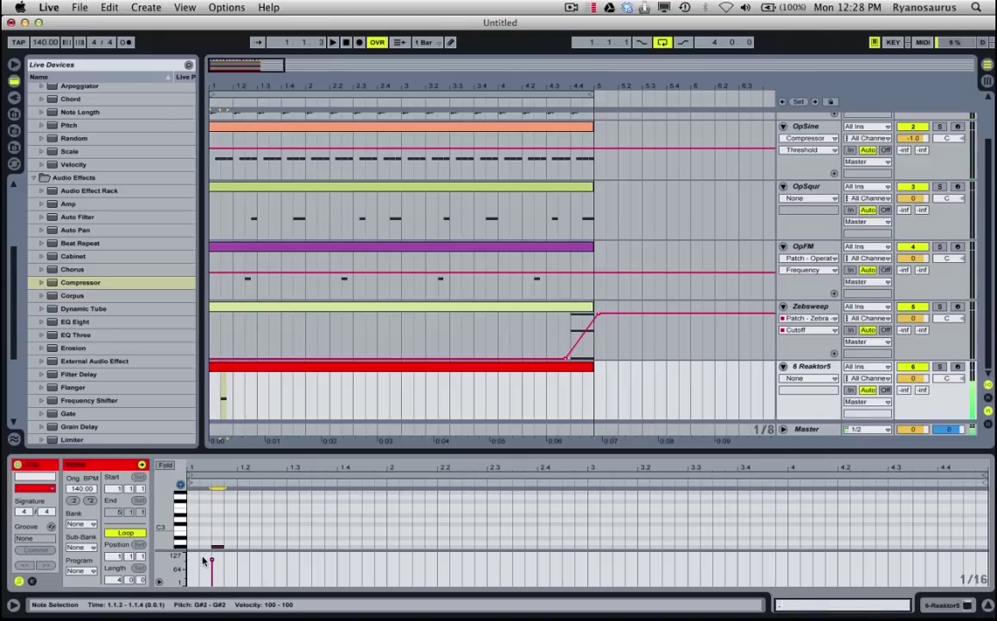
Lower the Reaktor5 note to G#1 and try it at a later position during playback before returning it to 1.1.3.
{"action": "key", "text": "Right"}
{"action": "key", "text": "Right"}
{"action": "key", "text": "Right"}
{"action": "key", "text": "Right"}
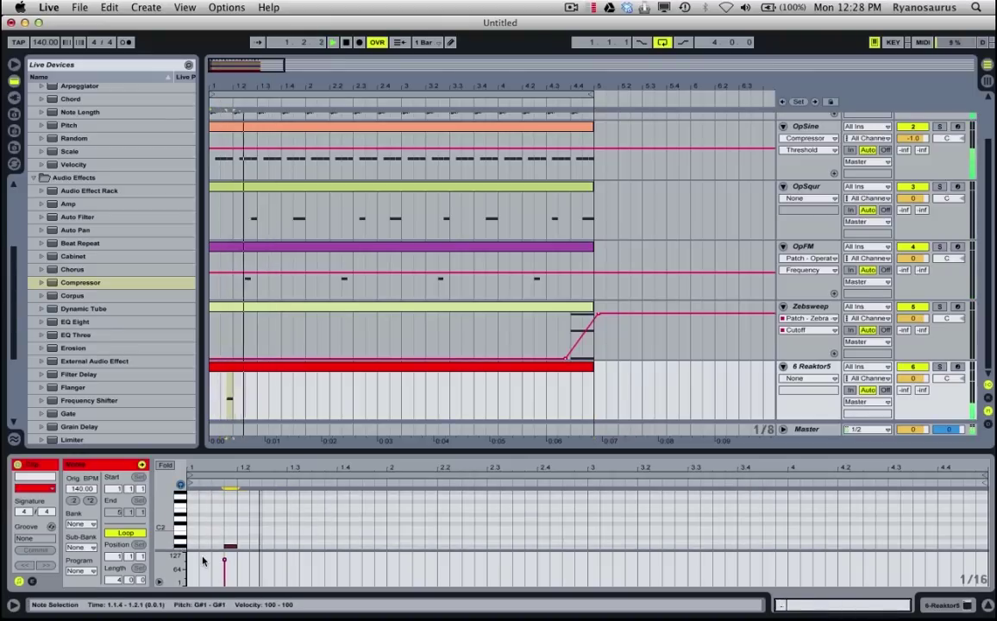
{"action": "key", "text": "Left"}
{"action": "key", "text": "Left"}
{"action": "key", "text": "Left"}
{"action": "key", "text": "Left"}
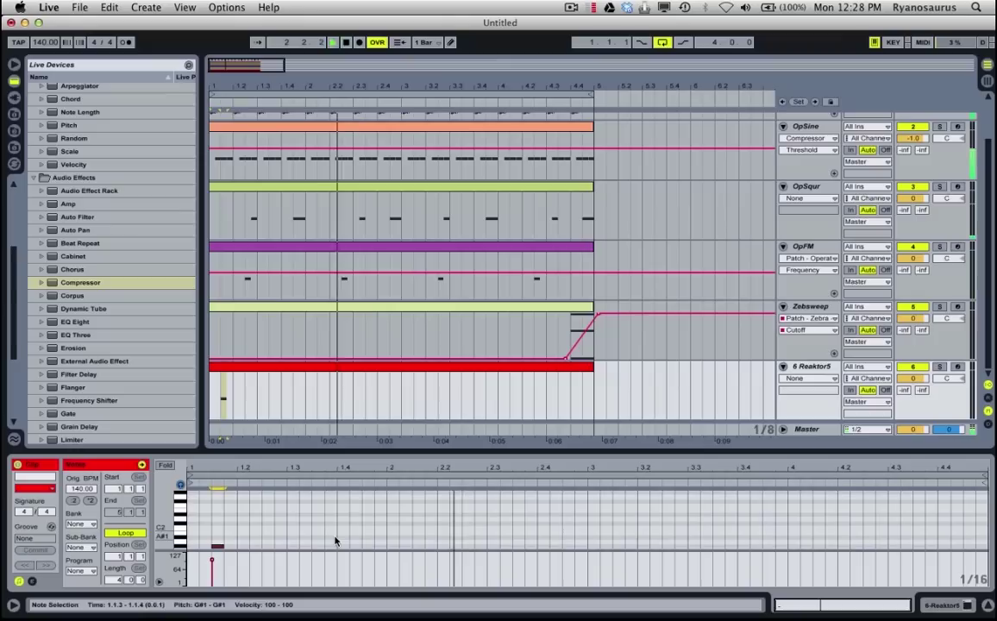
{"action": "left_click_drag", "start_coordinate": [337, 539], "coordinate": [116, 586]}
{"action": "key", "text": "super+d"}
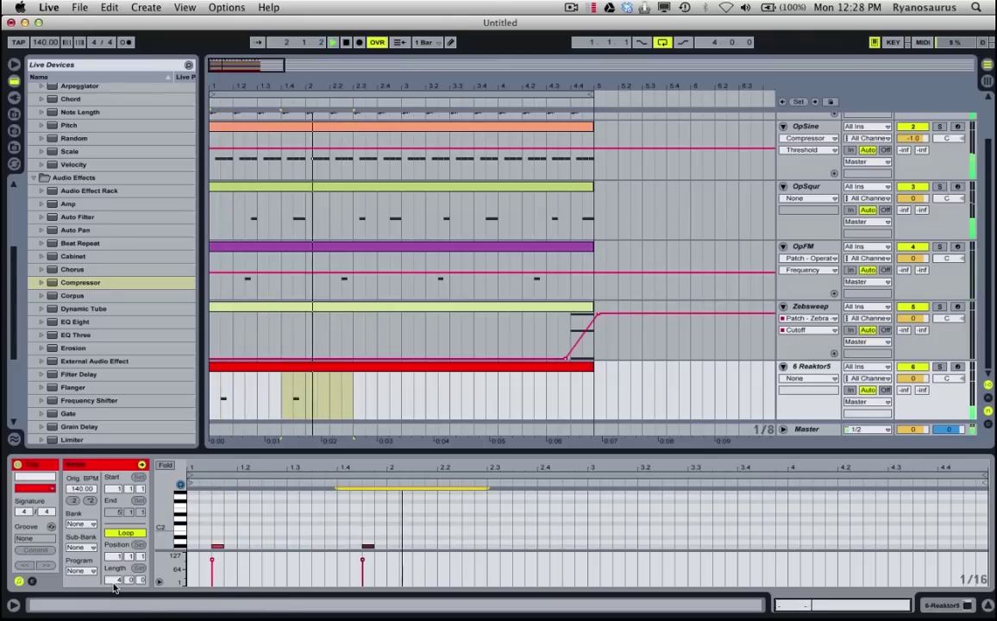
{"action": "key", "text": "super+z"}
Duplicate the first bar of the Reaktor5 clip three times to fill bars 2 to 4.
{"action": "left_click_drag", "start_coordinate": [387, 520], "coordinate": [179, 562]}
{"action": "key", "text": "super+d"}
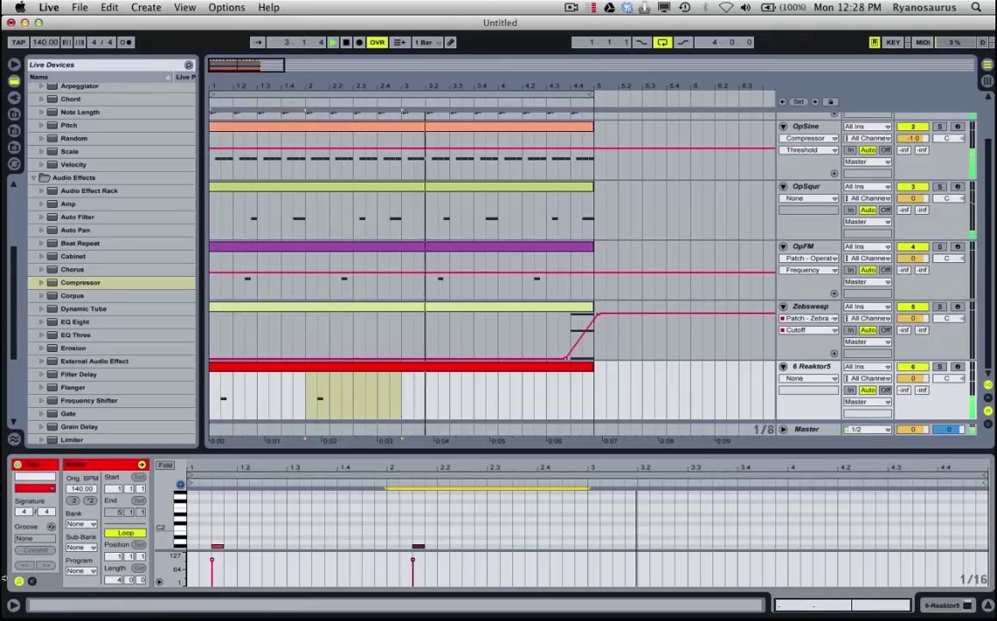
{"action": "key", "text": "super+d"}
{"action": "key", "text": "super+d"}
{"action": "key", "text": "super+d"}
{"action": "key", "text": "super+z"}
{"action": "scroll", "coordinate": [748, 526], "scroll_direction": "left", "scroll_amount": 2}
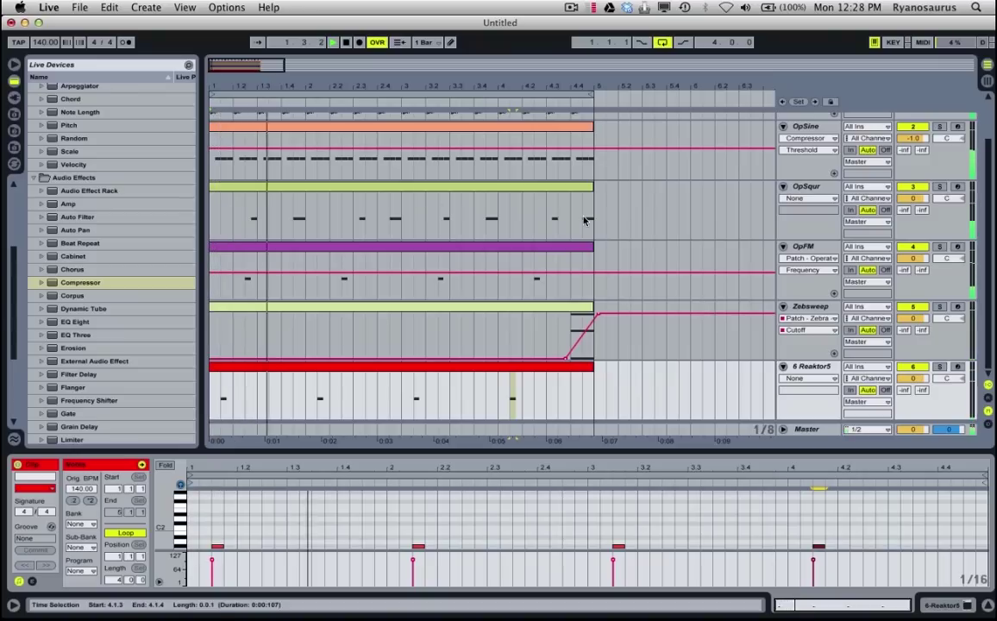
Stop playback and examine the arrangement of all tracks and the OpSqur track's Operator settings.
{"action": "left_click", "coordinate": [217, 207]}
{"action": "key", "text": "space"}
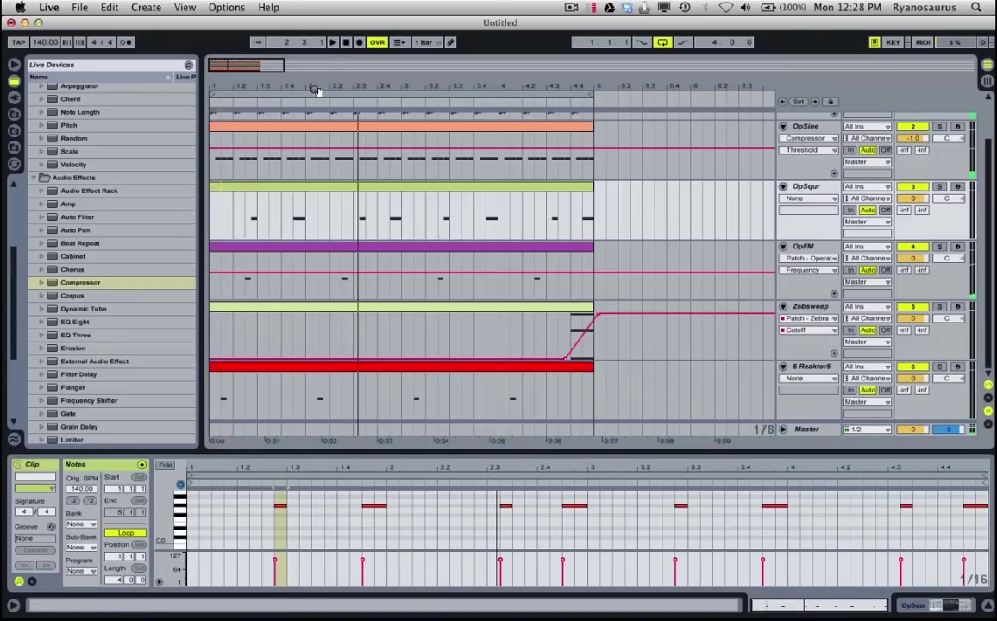
{"action": "left_click_drag", "start_coordinate": [316, 91], "coordinate": [315, 94]}
{"action": "scroll", "coordinate": [327, 214], "scroll_direction": "up", "scroll_amount": 3}
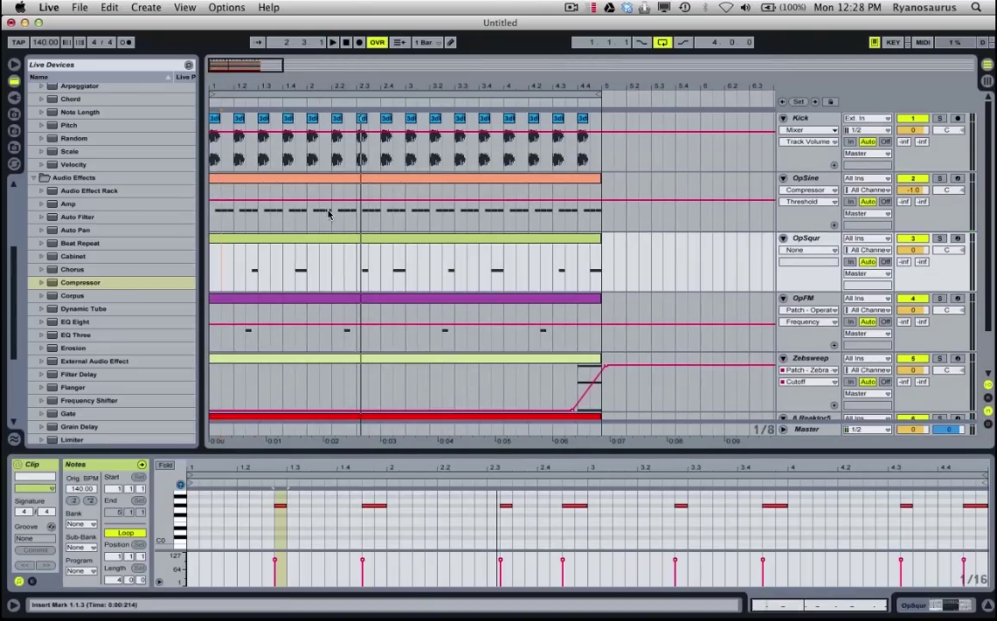
{"action": "left_click_drag", "start_coordinate": [318, 86], "coordinate": [319, 96]}
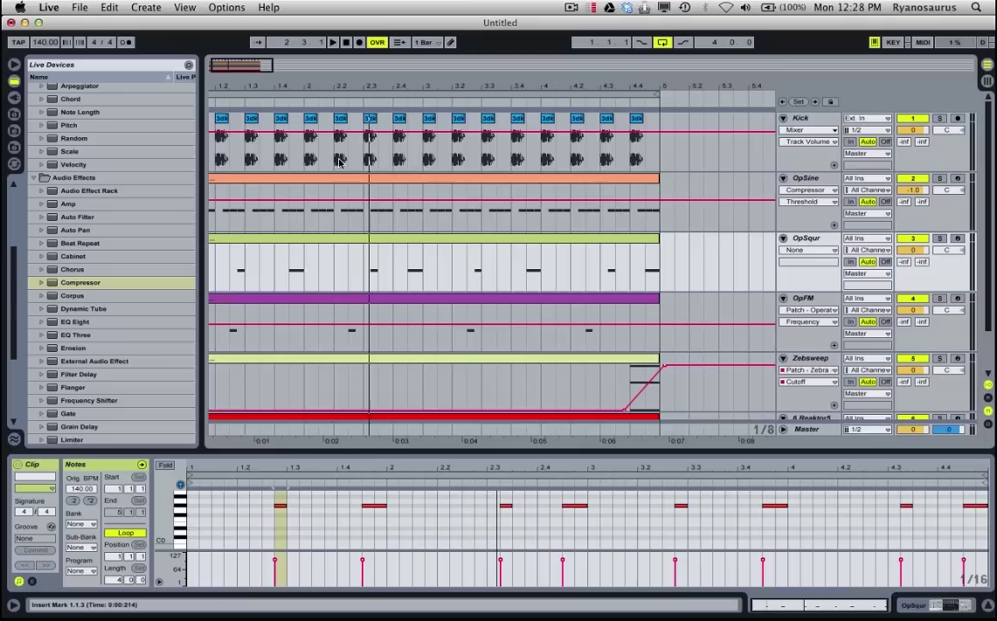
{"action": "scroll", "coordinate": [394, 256], "scroll_direction": "down", "scroll_amount": 2}
{"action": "scroll", "coordinate": [393, 256], "scroll_direction": "up", "scroll_amount": 2}
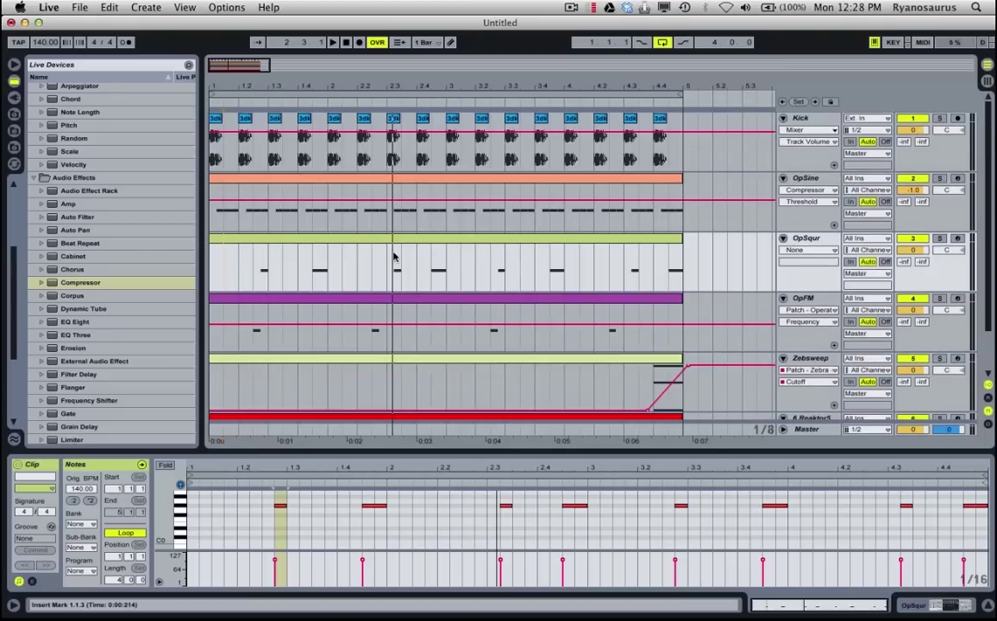
{"action": "left_click", "coordinate": [962, 605]}
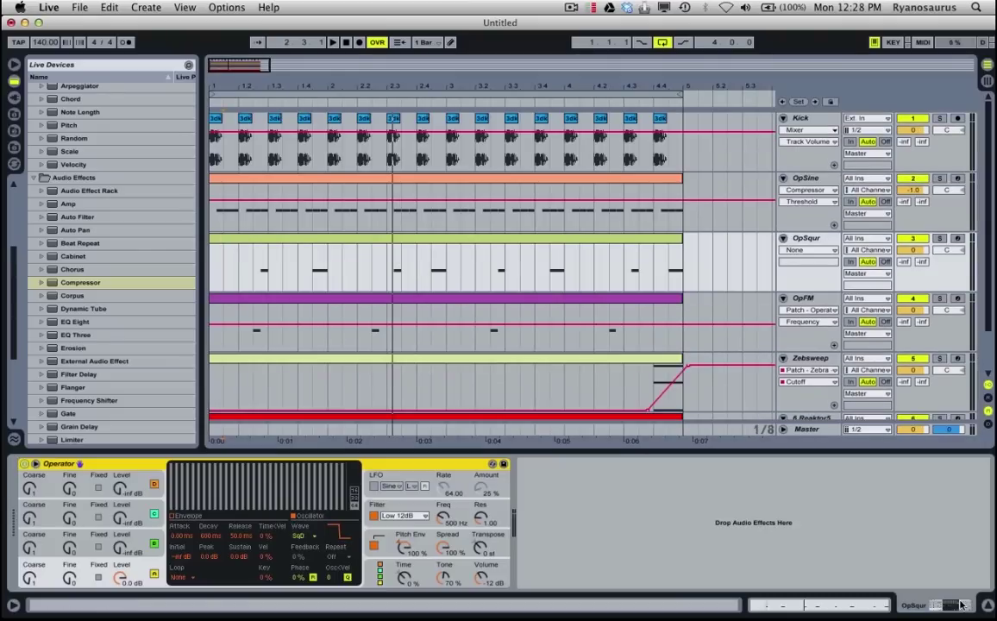
{"action": "scroll", "coordinate": [329, 234], "scroll_direction": "down", "scroll_amount": 2}
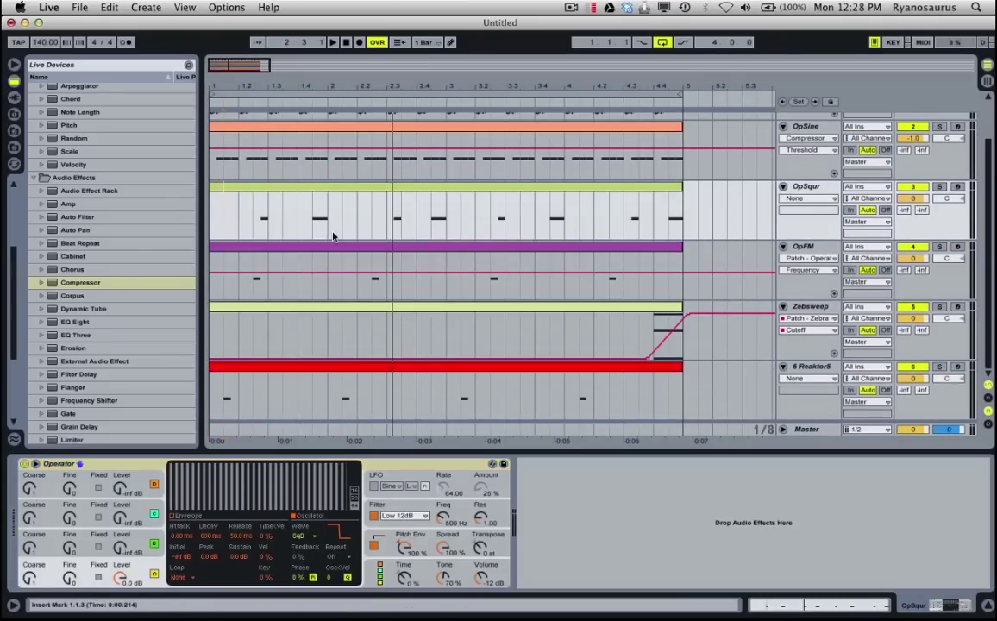
{"action": "scroll", "coordinate": [333, 234], "scroll_direction": "up", "scroll_amount": 2}
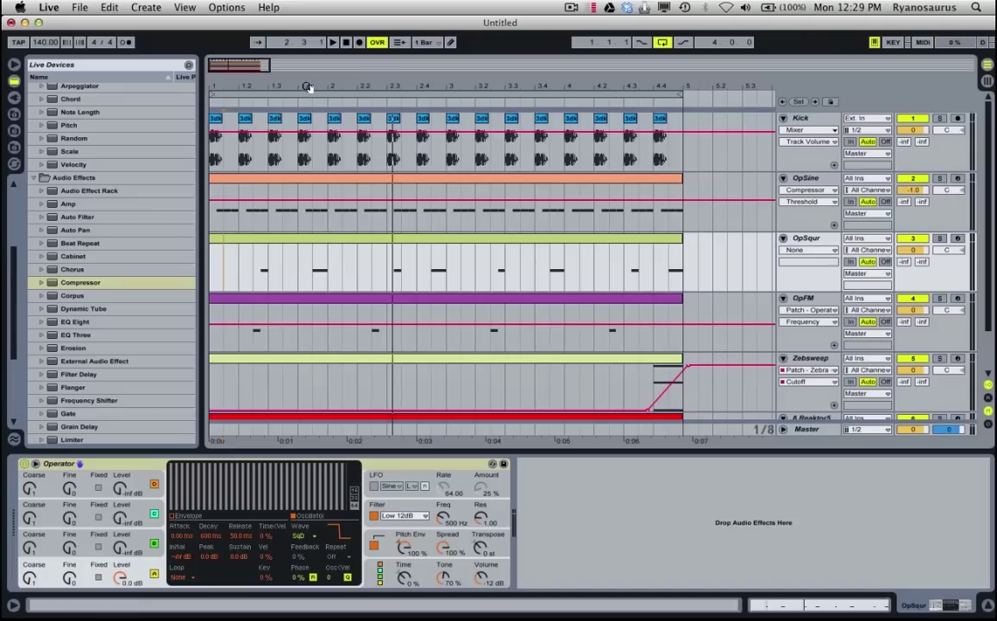
Solo the OpSine track during playback to hear the sine bass line alone, and unsolo it once heard.
{"action": "left_click", "coordinate": [241, 179]}
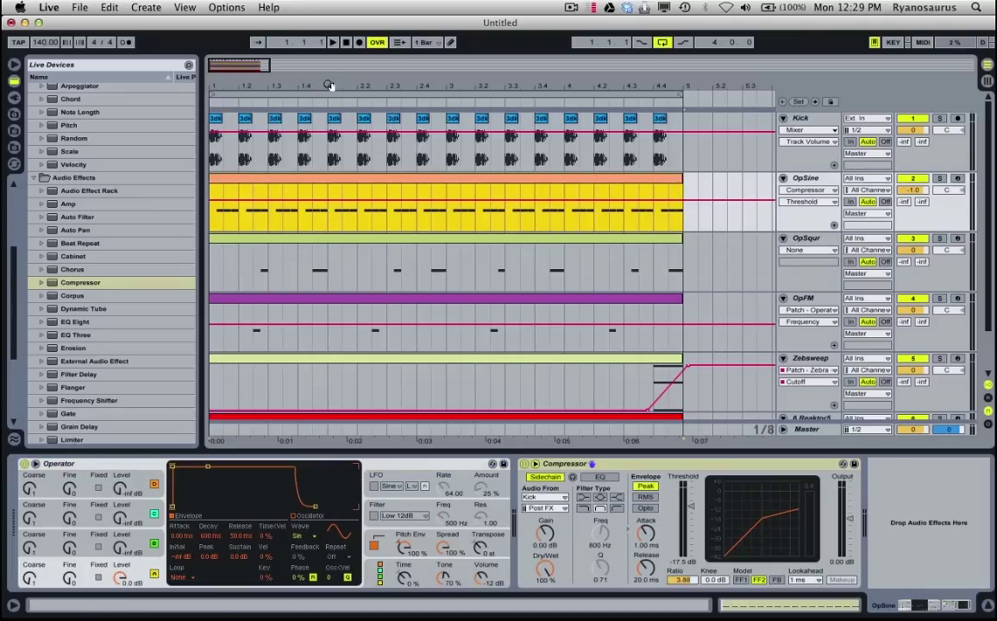
{"action": "left_click_drag", "start_coordinate": [329, 86], "coordinate": [330, 102]}
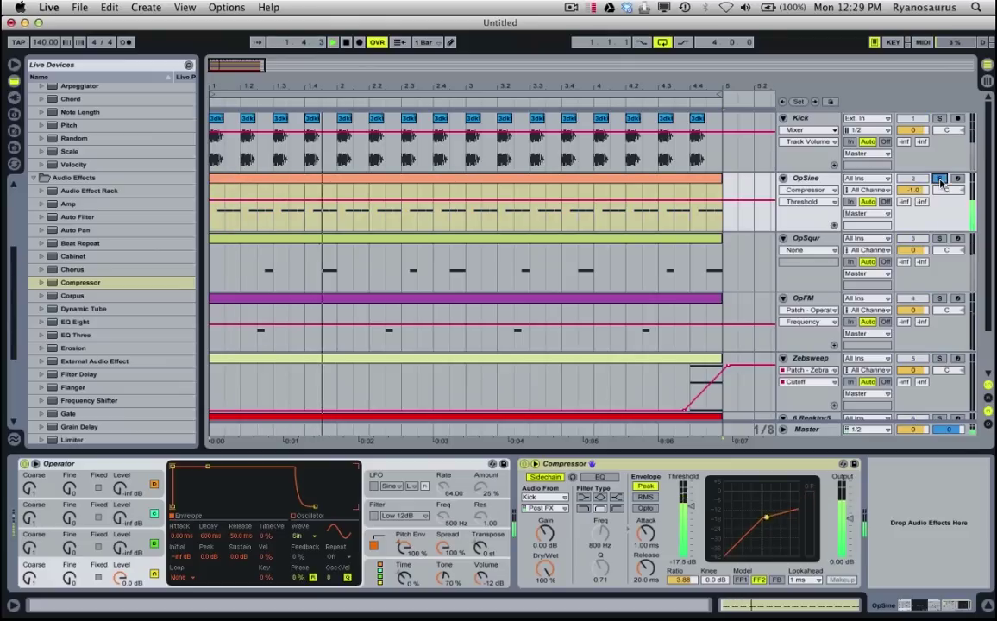
{"action": "key", "text": "space"}
{"action": "left_click", "coordinate": [940, 180]}
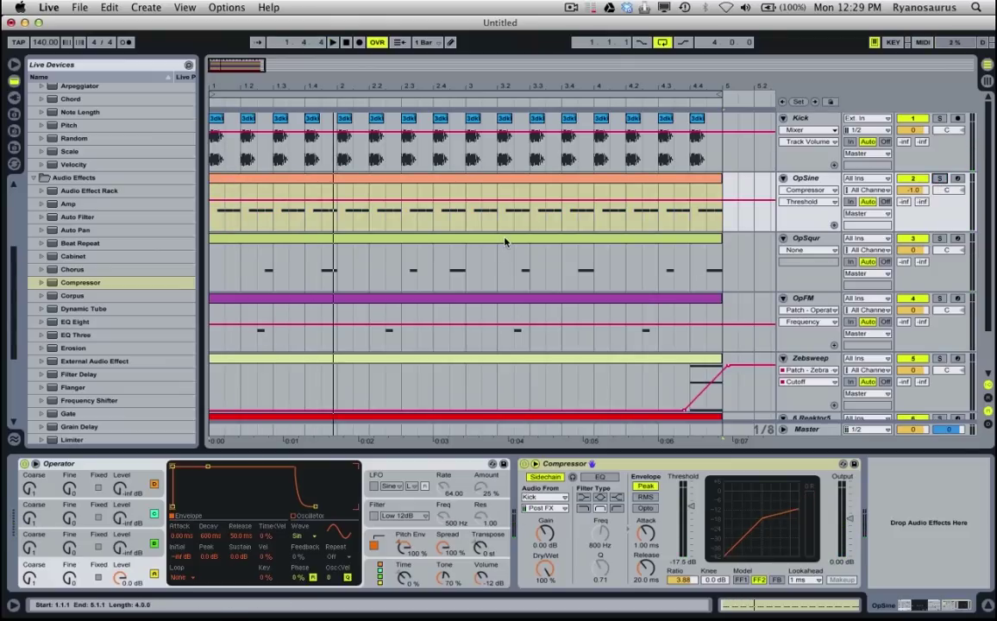
Solo the OpSqur track and audition its notes from 1.4.3 and from just before the first note.
{"action": "left_click", "coordinate": [505, 243]}
{"action": "scroll", "coordinate": [505, 242], "scroll_direction": "down", "scroll_amount": 3}
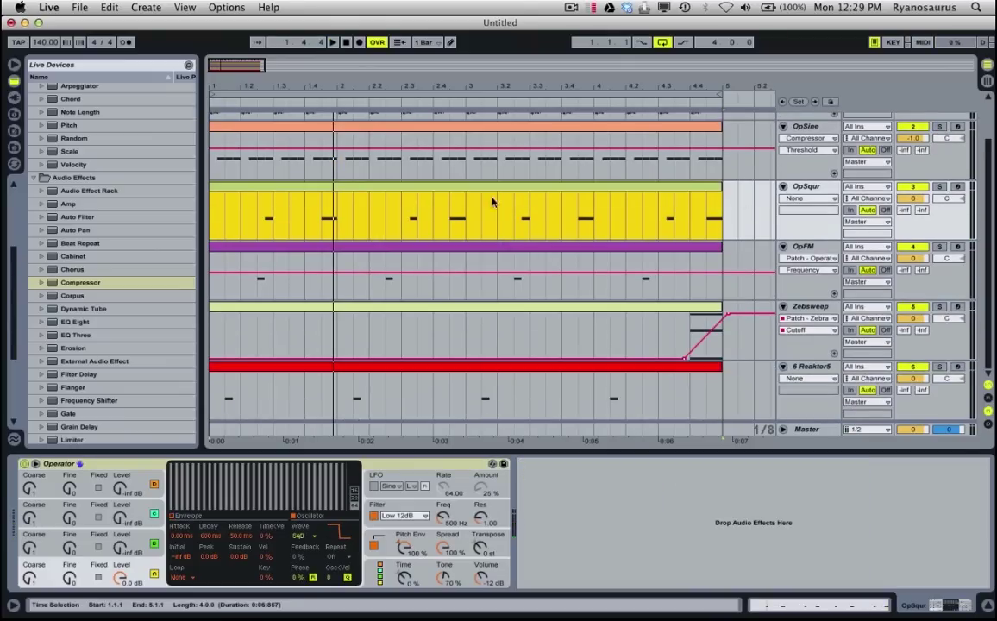
{"action": "left_click", "coordinate": [940, 187]}
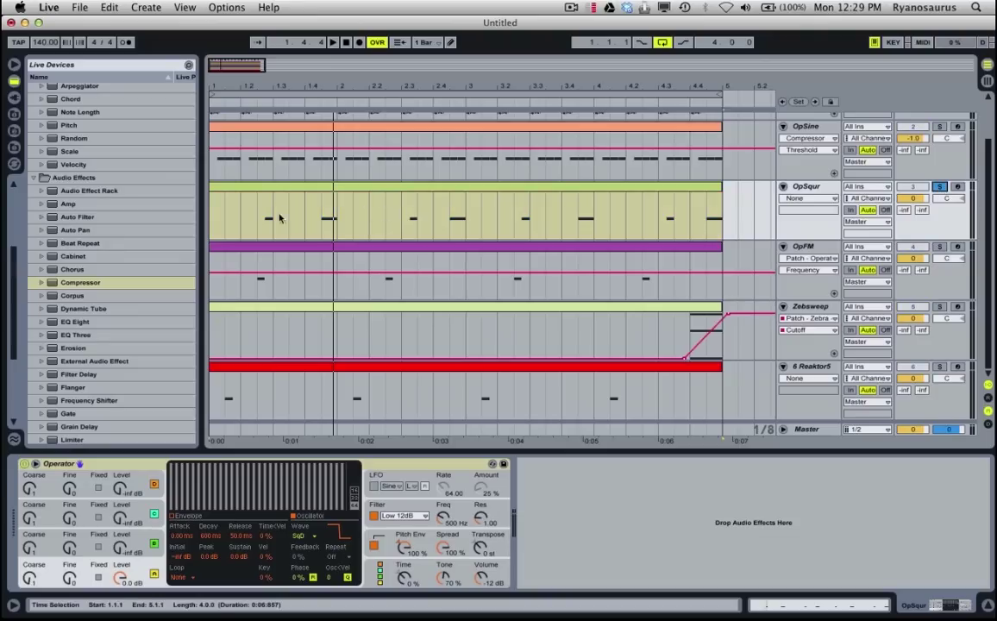
{"action": "left_click", "coordinate": [321, 227]}
{"action": "key", "text": "space"}
{"action": "key", "text": "space"}
{"action": "key", "text": "space"}
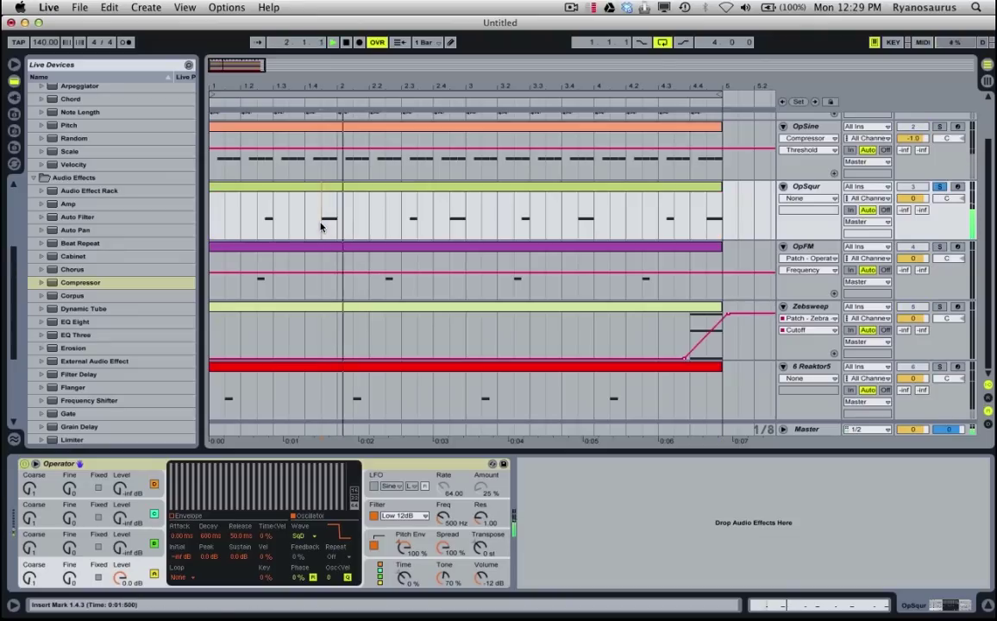
{"action": "key", "text": "space"}
{"action": "left_click", "coordinate": [263, 222]}
{"action": "key", "text": "space"}
{"action": "key", "text": "space"}
Lower the OpSqur Operator's filter frequency to 188 Hz and play it back unsoloed with the other tracks.
{"action": "left_click", "coordinate": [443, 518]}
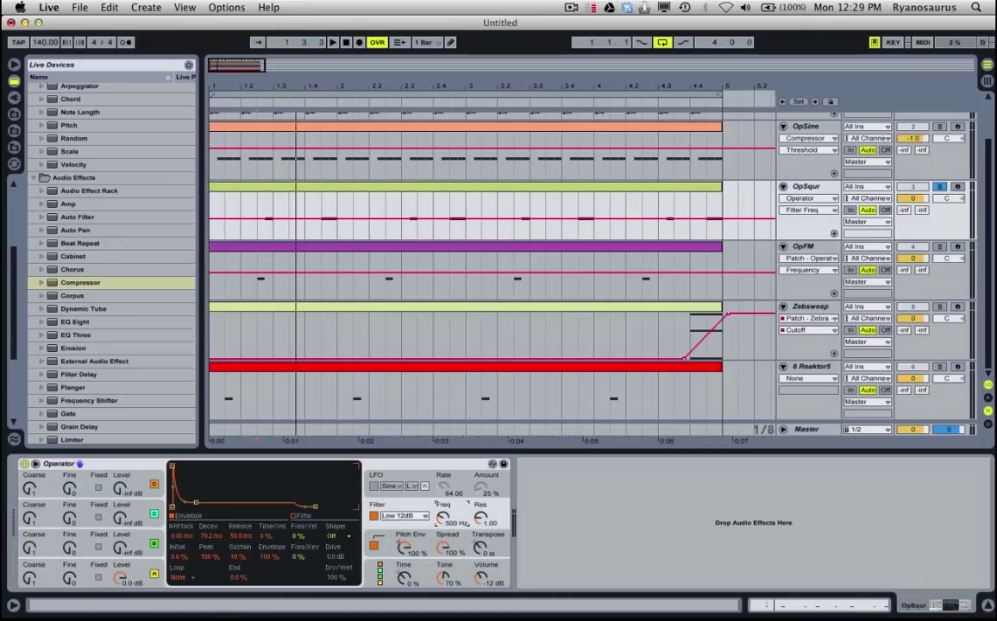
{"action": "key", "text": "space"}
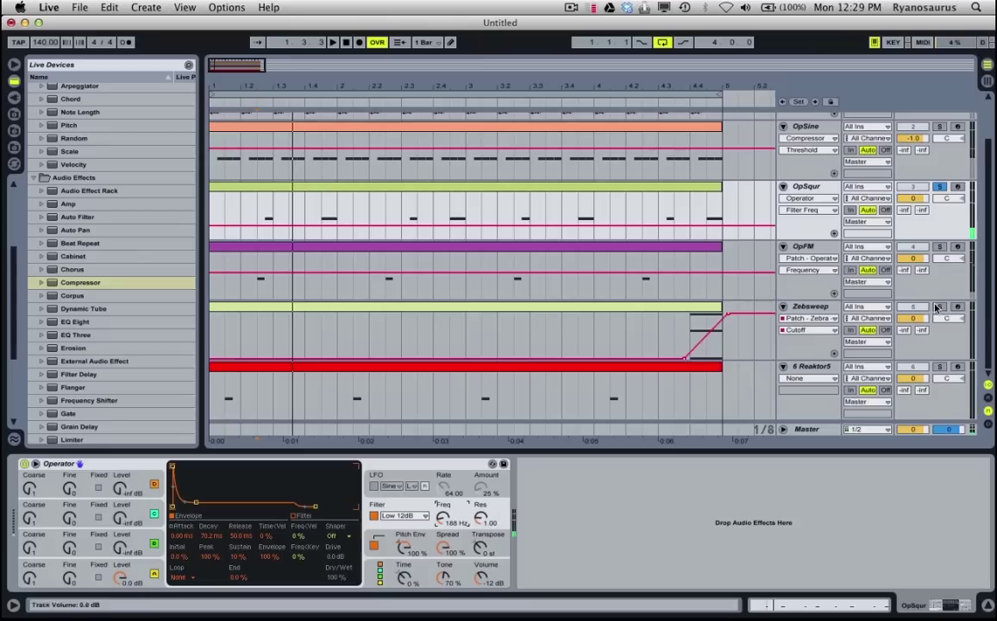
{"action": "key", "text": "space"}
{"action": "key", "text": "space"}
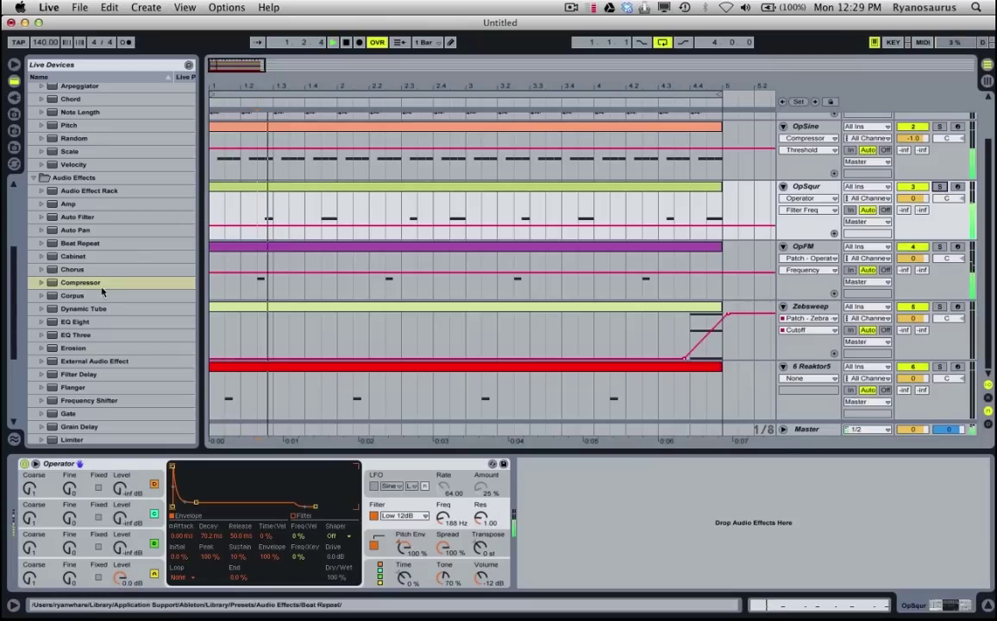
{"action": "left_click", "coordinate": [80, 283]}
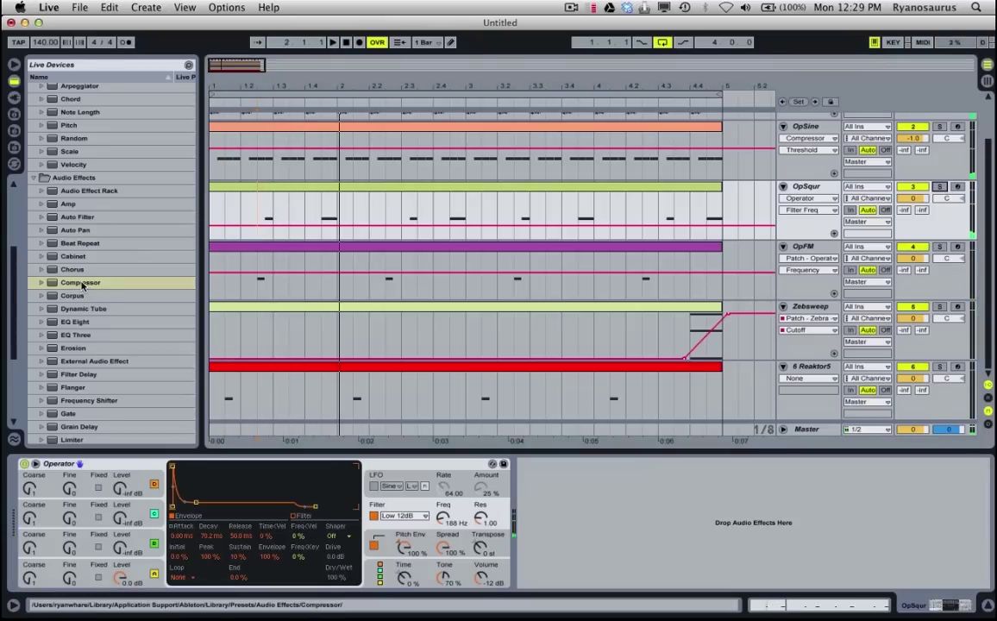
{"action": "key", "text": "space"}
Show the return tracks in the arrangement and rename return A as BassSnd.
{"action": "left_click", "coordinate": [576, 309]}
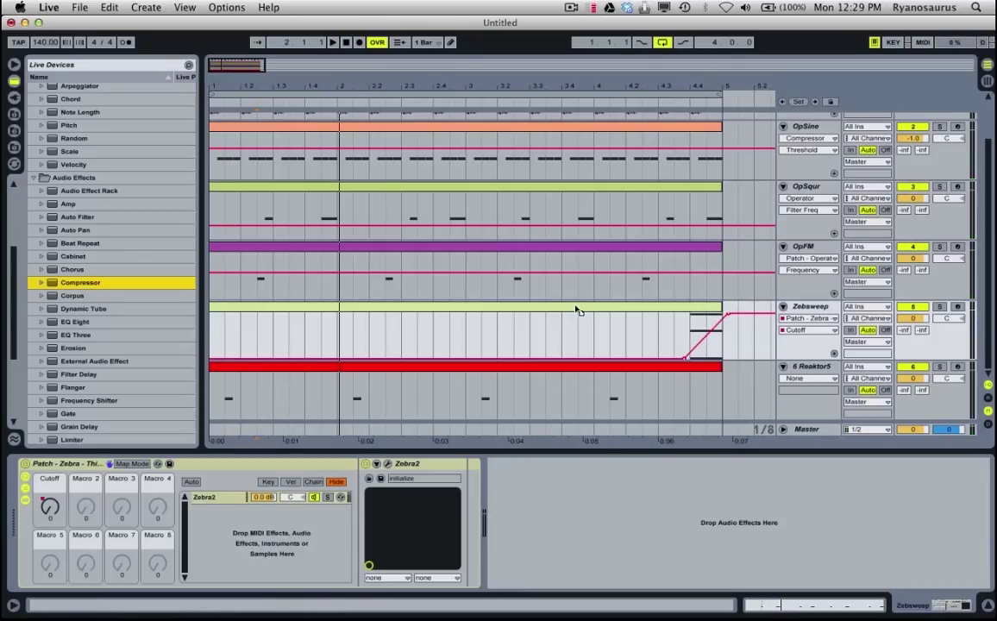
{"action": "left_click", "coordinate": [989, 400]}
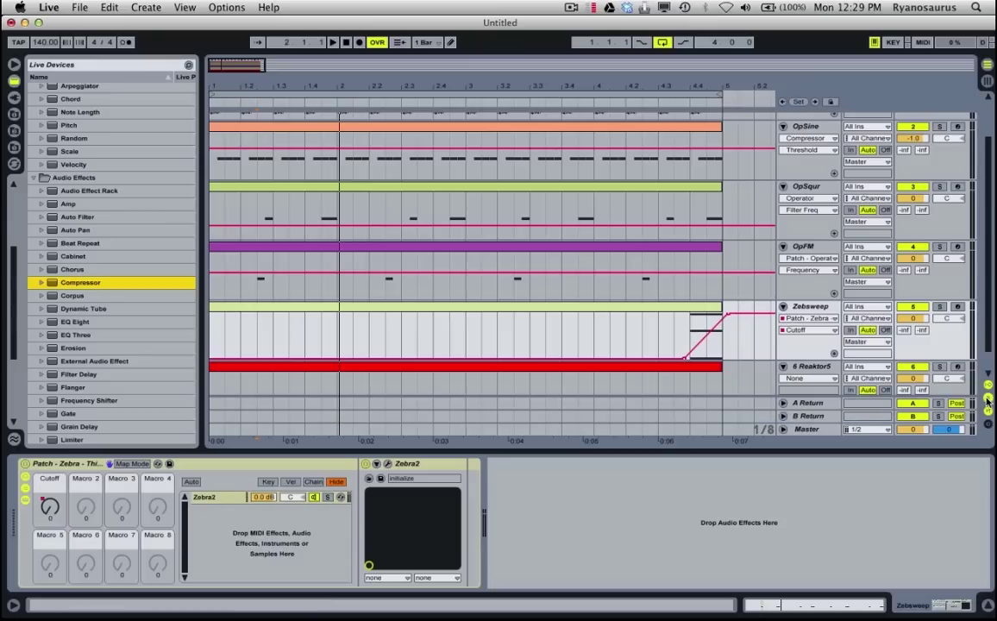
{"action": "left_click", "coordinate": [806, 404]}
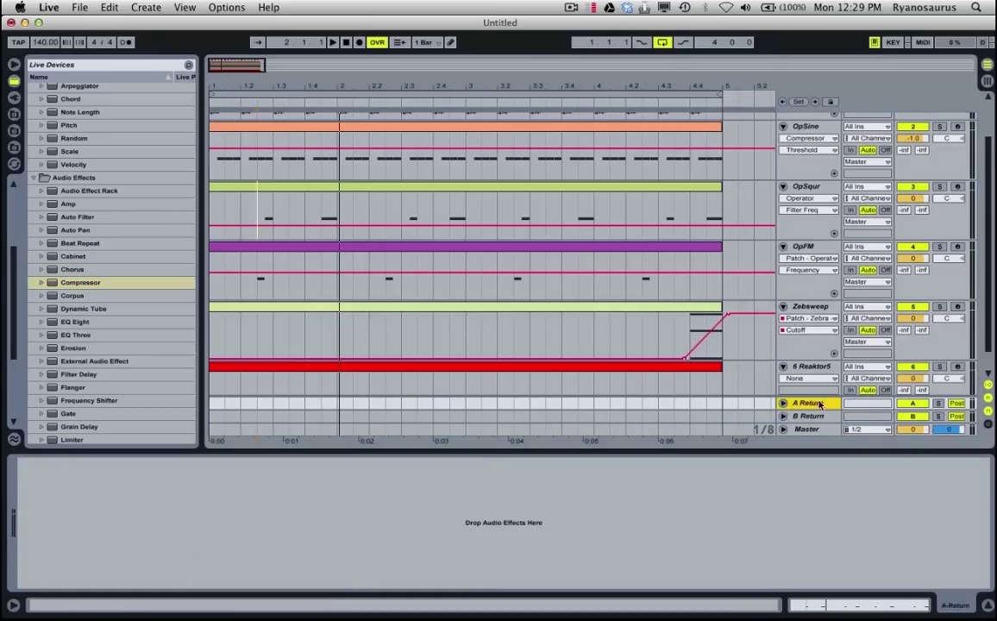
{"action": "key", "text": "super+r"}
{"action": "left_click", "coordinate": [739, 391]}
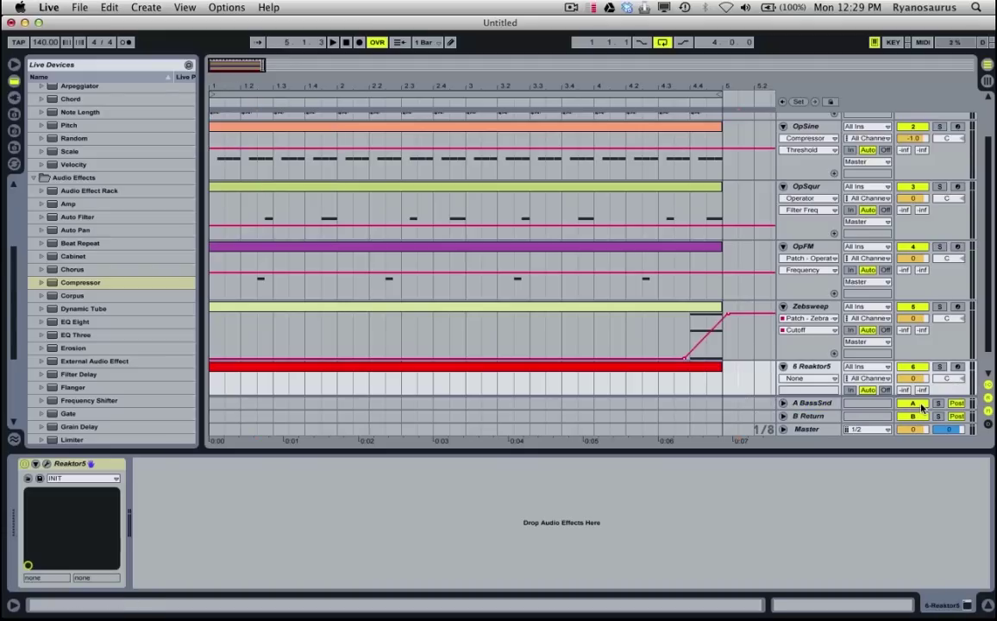
Deactivate the BassSnd return track and raise OpSqur's send A to 0 dB.
{"action": "left_click", "coordinate": [806, 408]}
{"action": "left_click", "coordinate": [323, 218]}
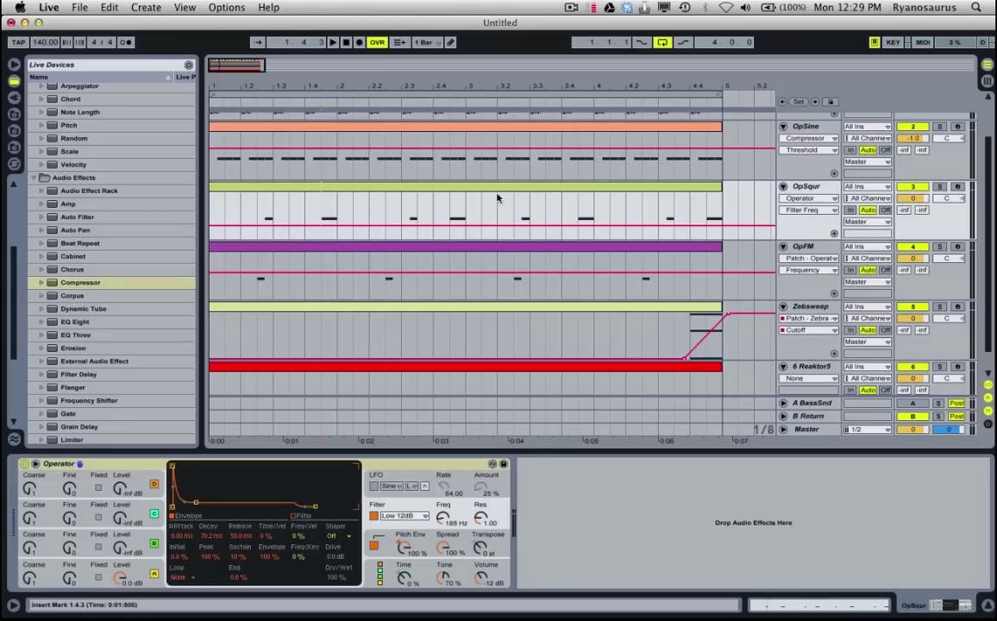
{"action": "left_click", "coordinate": [922, 210]}
{"action": "left_click_drag", "start_coordinate": [922, 210], "coordinate": [905, 209]}
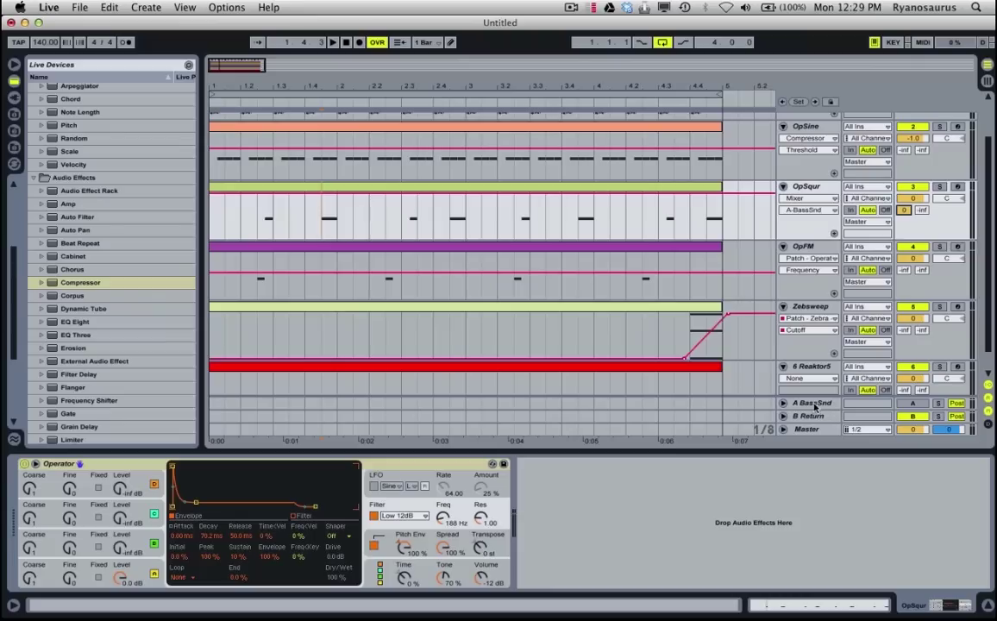
Play the groove from 1.4.3 and from 4.4.3, and check the unfolded BassSnd return's mixer controls.
{"action": "key", "text": "space"}
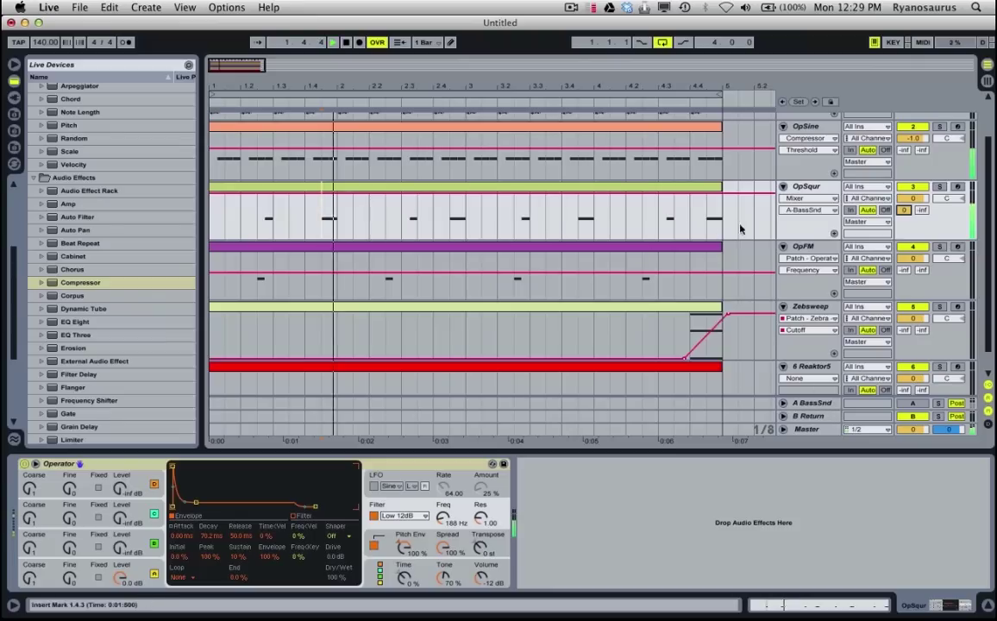
{"action": "left_click", "coordinate": [702, 227]}
{"action": "key", "text": "space"}
{"action": "key", "text": "space"}
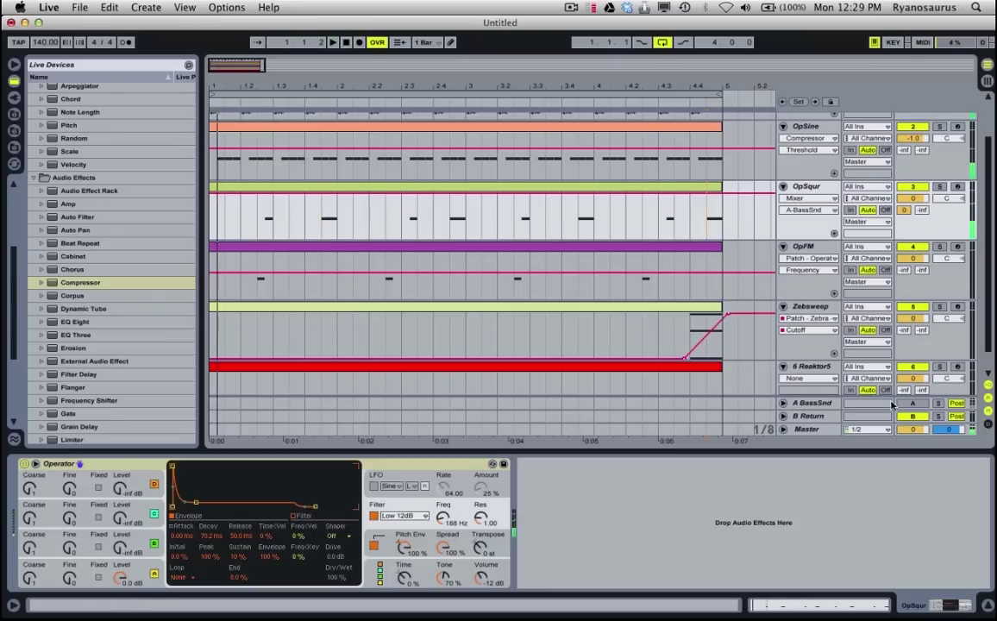
{"action": "left_click", "coordinate": [783, 404]}
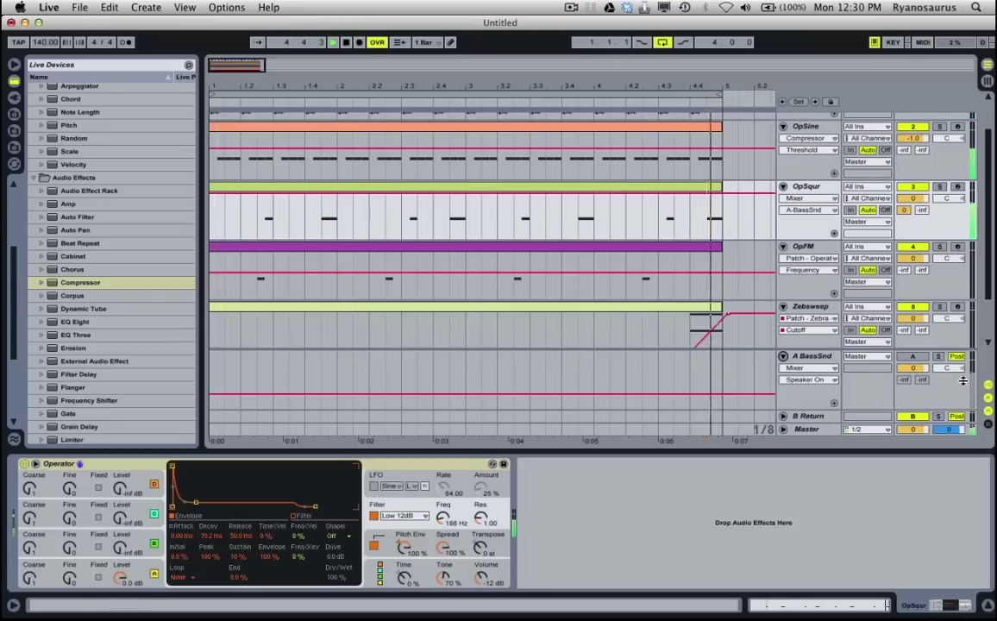
{"action": "left_click", "coordinate": [783, 355]}
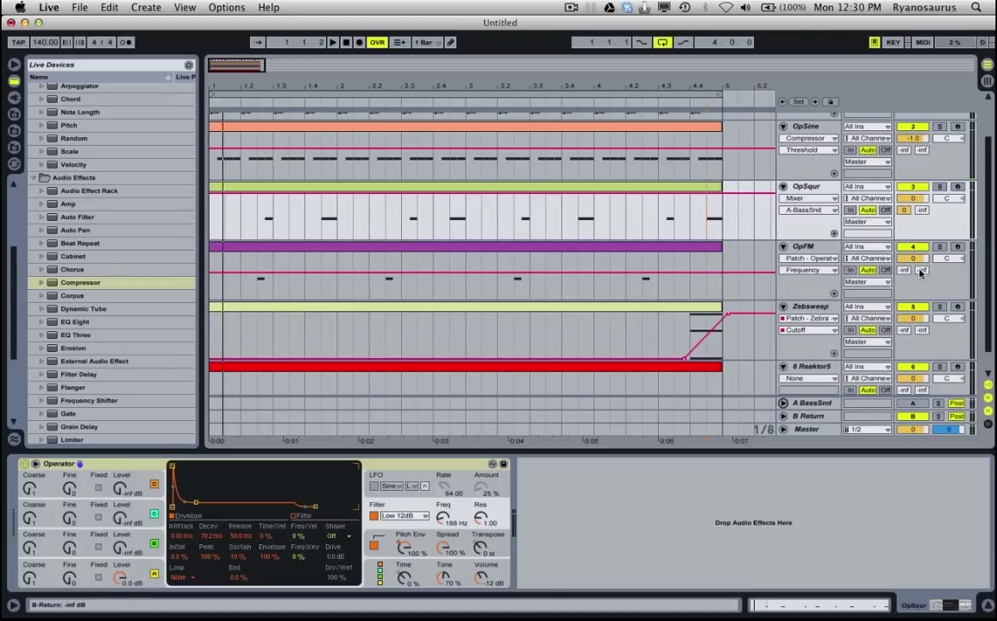
Raise the BassSnd sends of the OpFM, Zebsweep and Reaktor5 tracks to 0 dB and play the result.
{"action": "left_click_drag", "start_coordinate": [904, 271], "coordinate": [903, 207]}
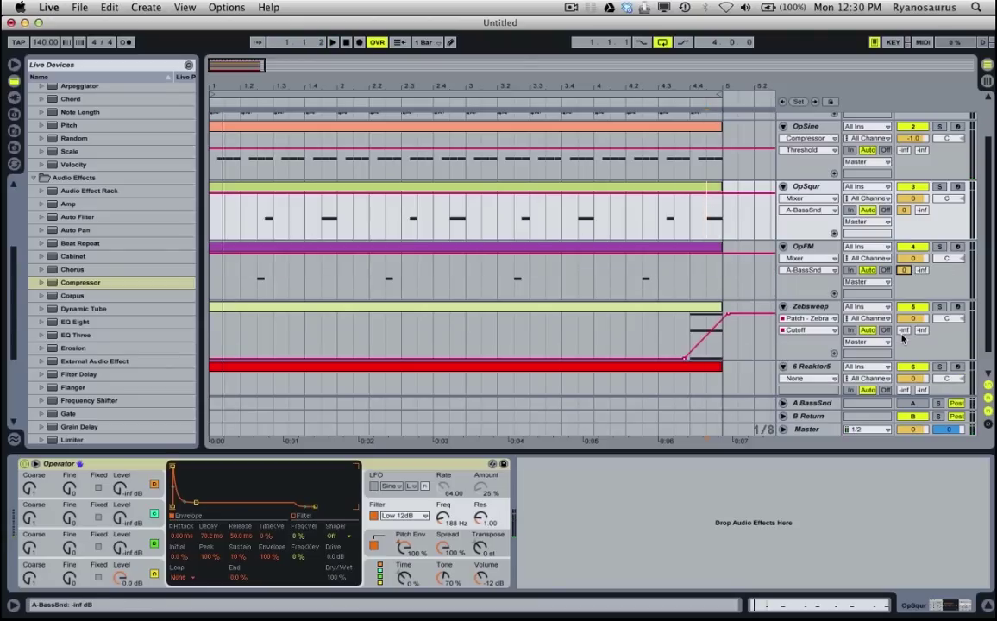
{"action": "key", "text": "super+z"}
{"action": "key", "text": "super+z"}
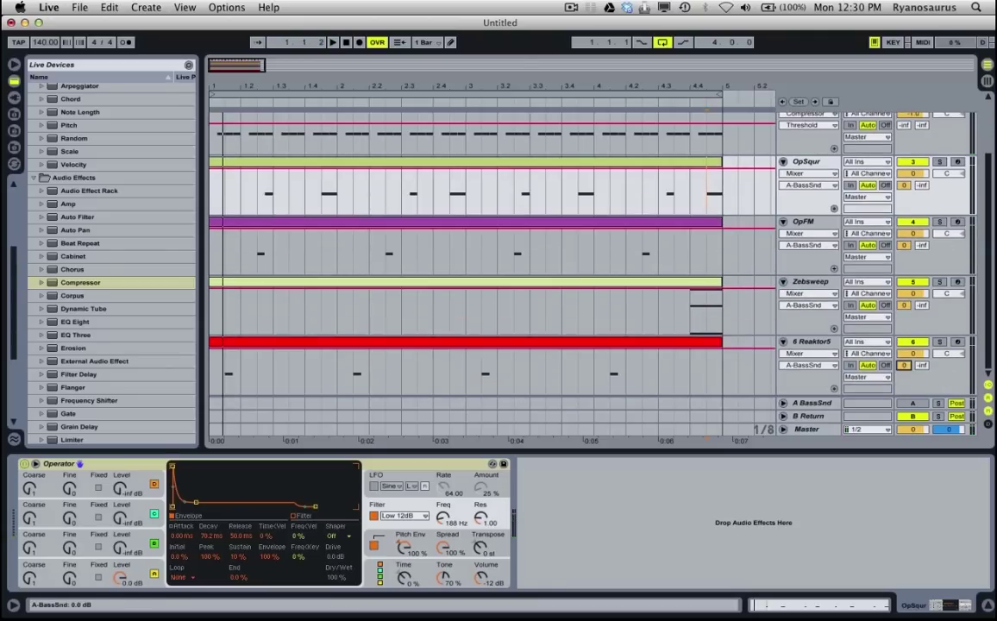
{"action": "key", "text": "space"}
{"action": "key", "text": "space"}
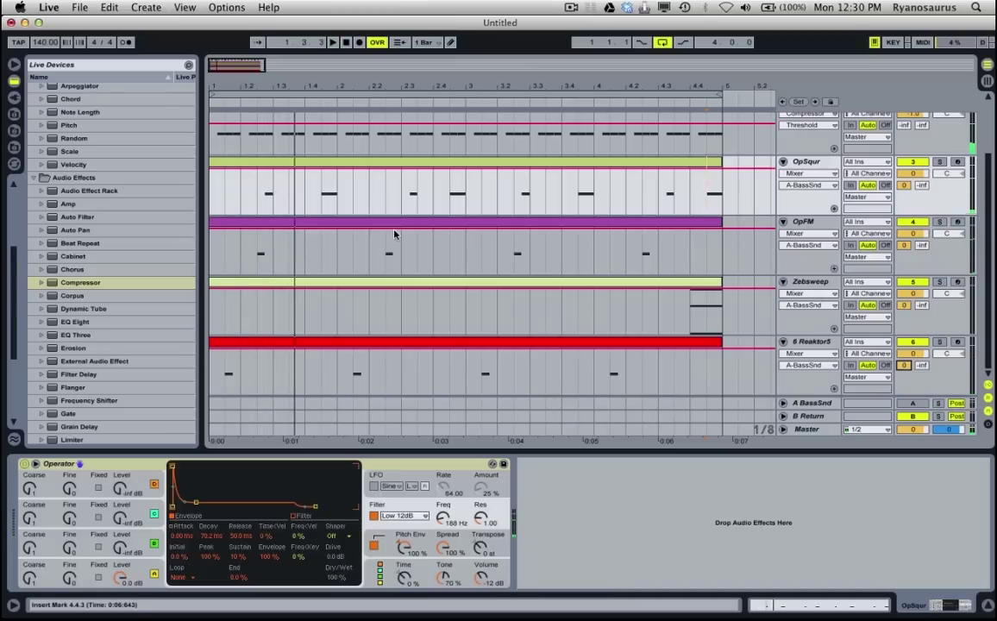
Solo the BassSnd return and play the arrangement to check which bass layers reach it.
{"action": "left_click", "coordinate": [814, 402]}
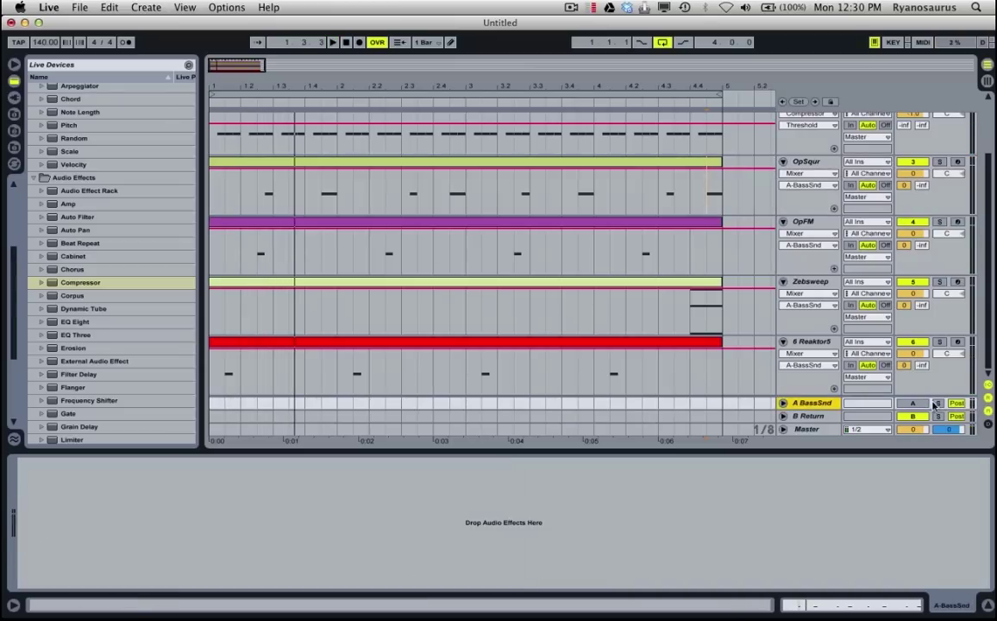
{"action": "left_click", "coordinate": [938, 403]}
{"action": "key", "text": "space"}
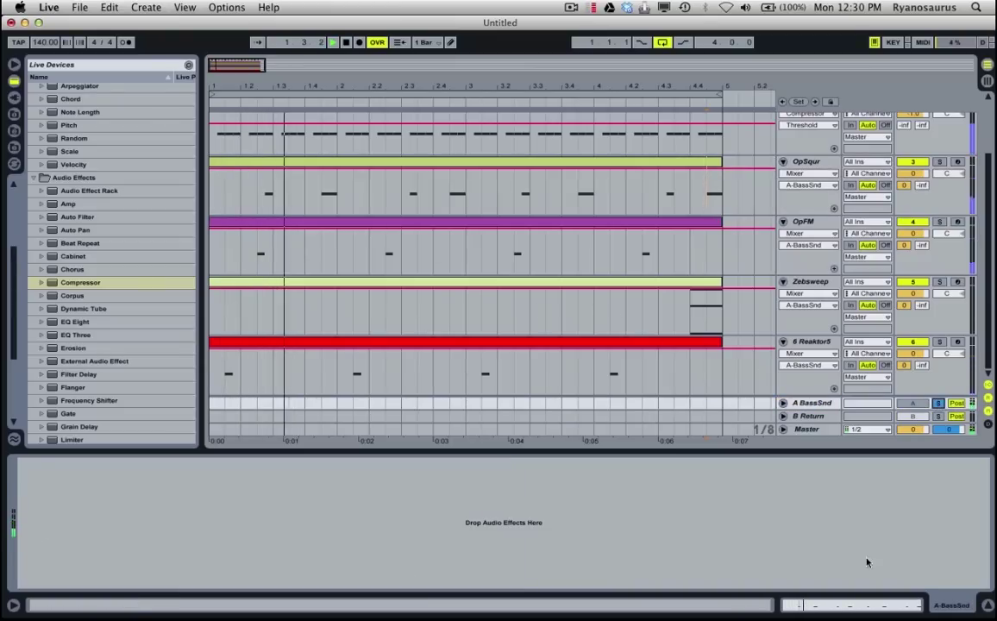
{"action": "key", "text": "space"}
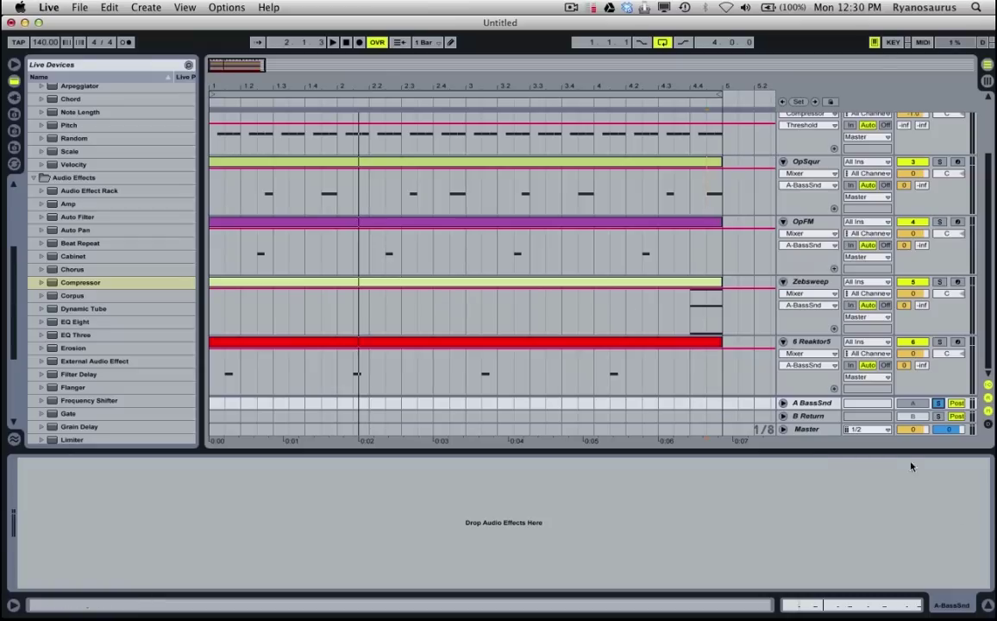
{"action": "key", "text": "space"}
{"action": "left_click", "coordinate": [811, 403]}
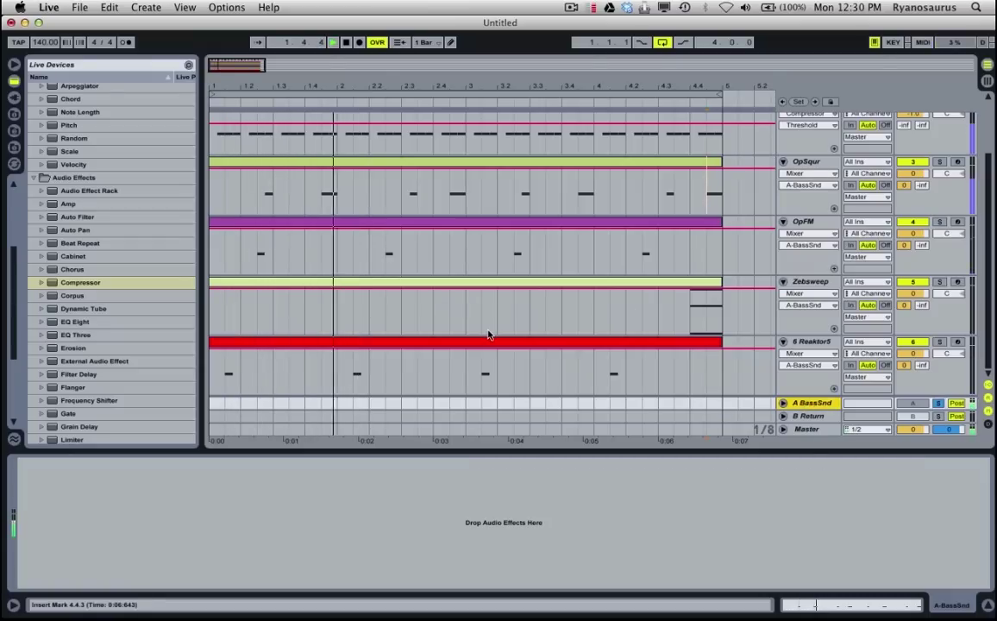
{"action": "scroll", "coordinate": [466, 320], "scroll_direction": "up", "scroll_amount": 3}
Solo the OpSine track and add a second Compressor after its existing one.
{"action": "left_click", "coordinate": [807, 178]}
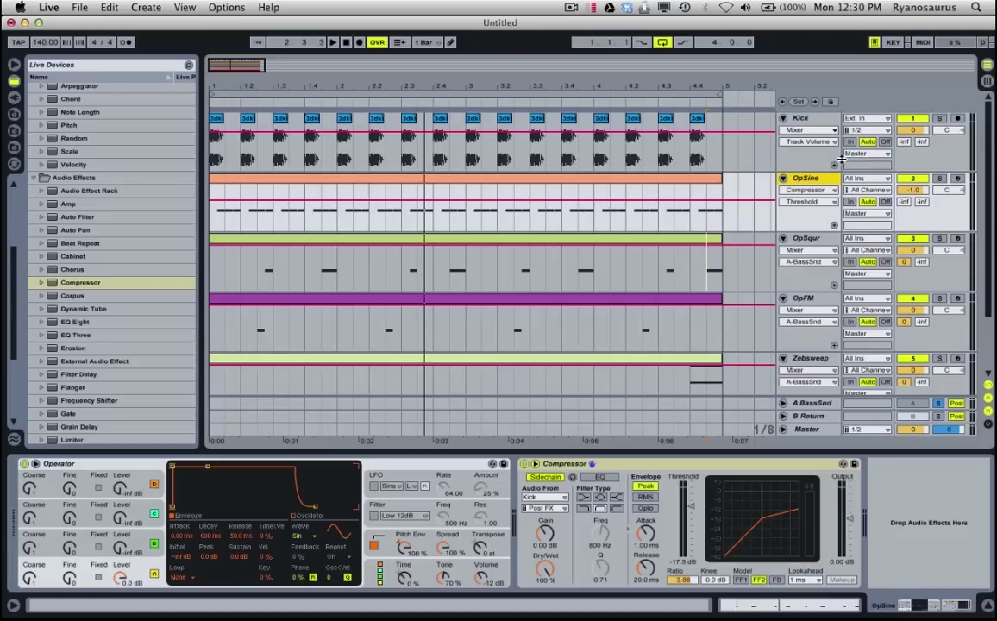
{"action": "left_click", "coordinate": [940, 177]}
{"action": "key", "text": "space"}
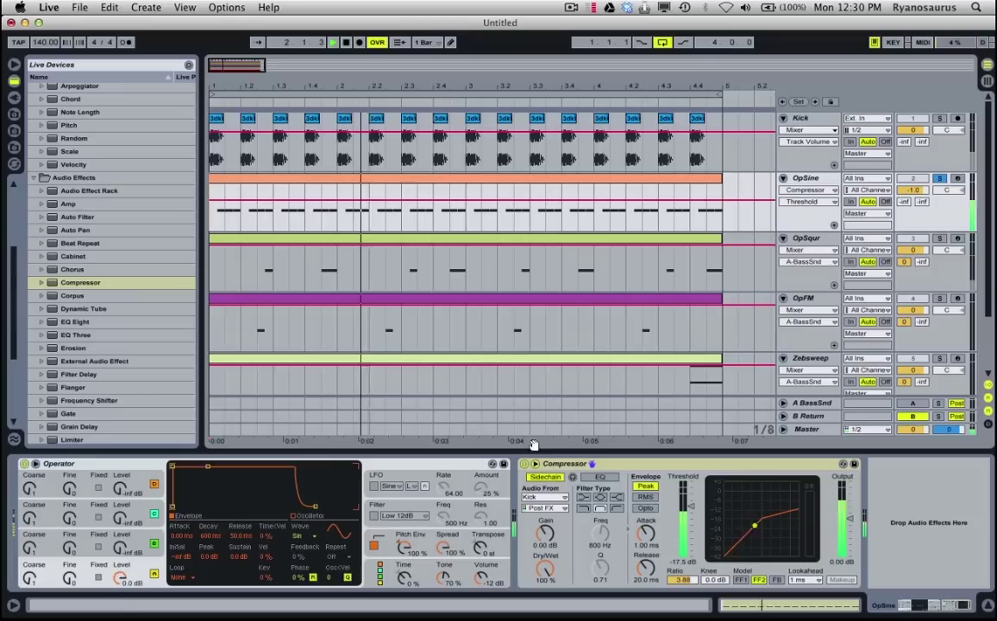
{"action": "left_click", "coordinate": [49, 285]}
{"action": "left_click_drag", "start_coordinate": [49, 285], "coordinate": [922, 481]}
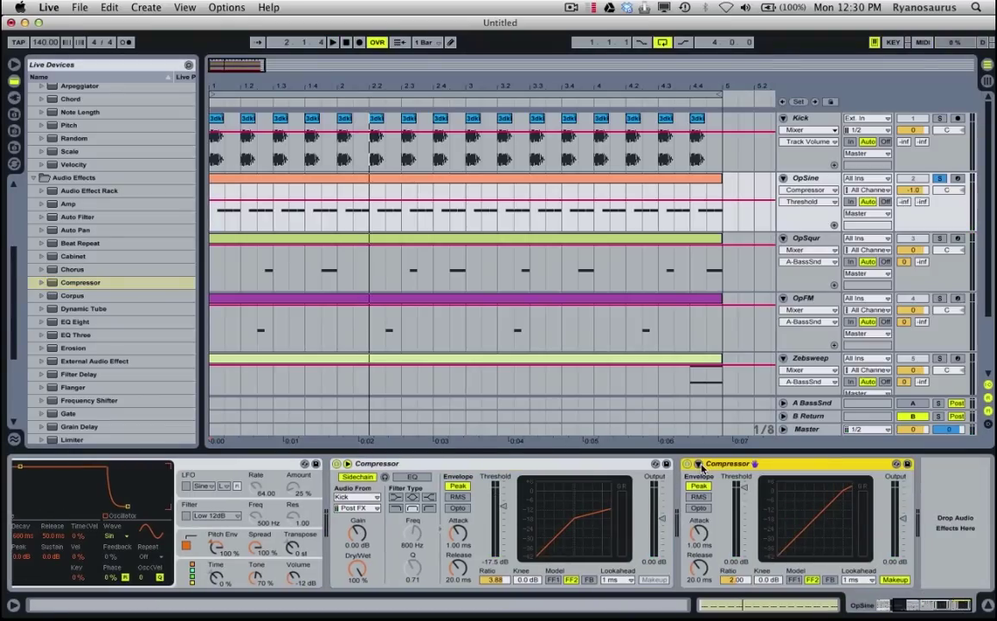
Enable the second OpSine Compressor's sidechain and take its audio from A-BassSnd.
{"action": "left_click", "coordinate": [698, 465]}
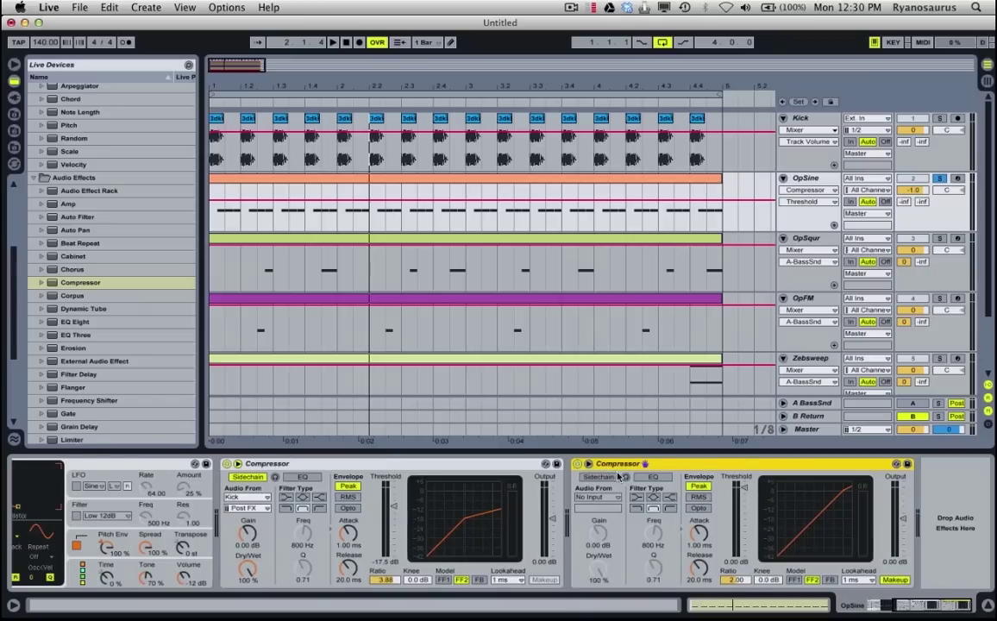
{"action": "left_click", "coordinate": [606, 479]}
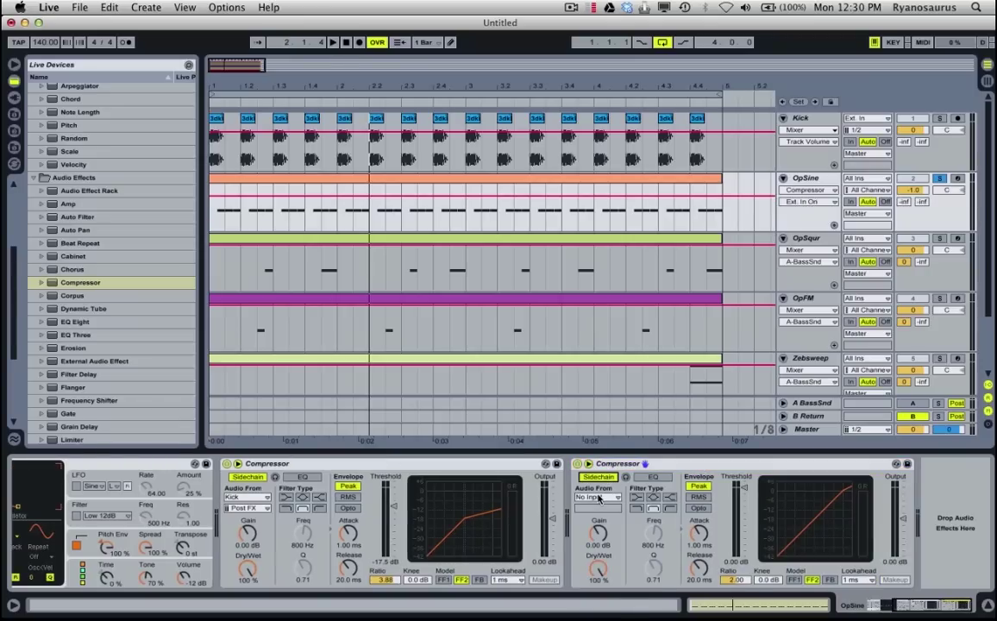
{"action": "left_click", "coordinate": [599, 498]}
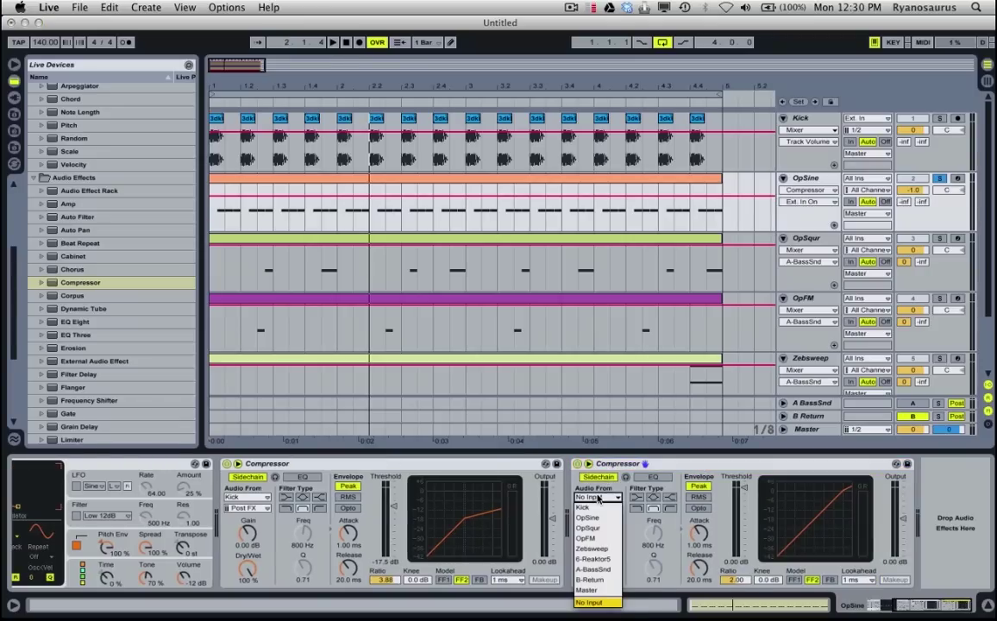
{"action": "left_click", "coordinate": [600, 571]}
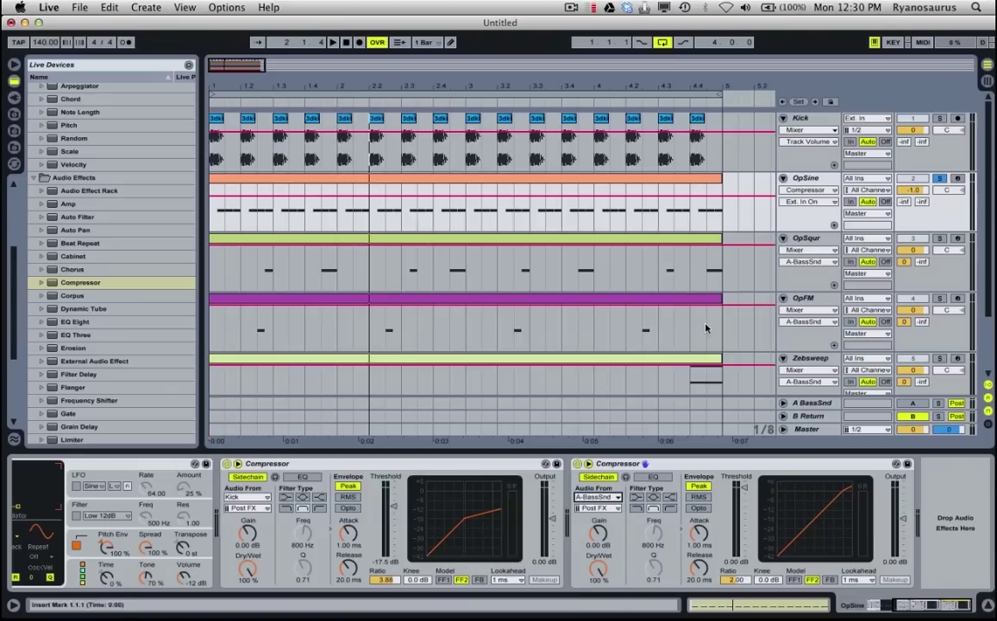
Unsolo OpSine and lower its second Compressor's threshold to -27.3 dB while playing the arrangement.
{"action": "key", "text": "space"}
{"action": "left_click_drag", "start_coordinate": [744, 489], "coordinate": [743, 511]}
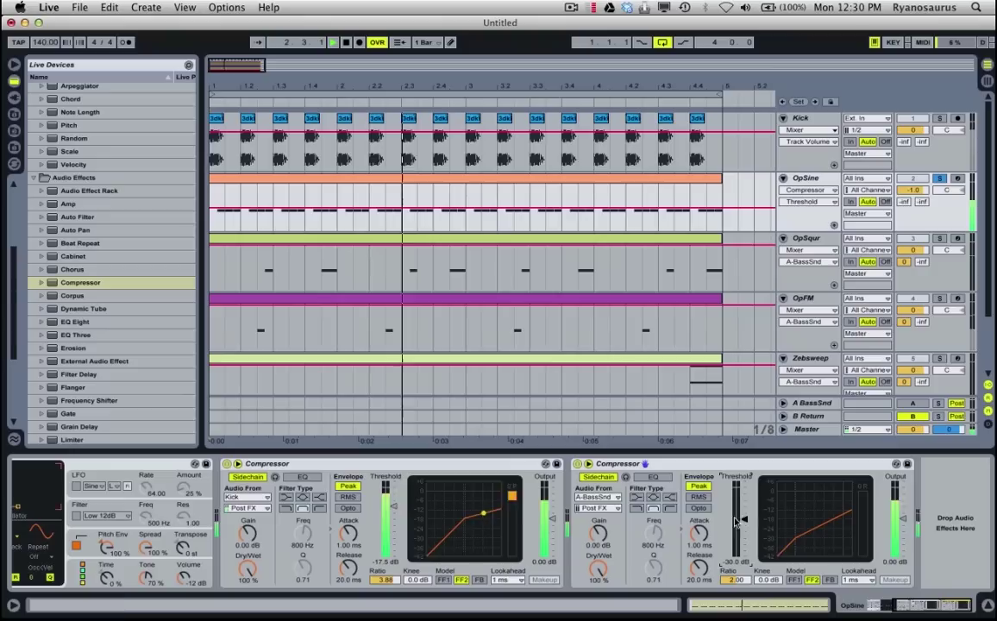
{"action": "scroll", "coordinate": [287, 158], "scroll_direction": "down", "scroll_amount": 3}
{"action": "scroll", "coordinate": [287, 158], "scroll_direction": "up", "scroll_amount": 3}
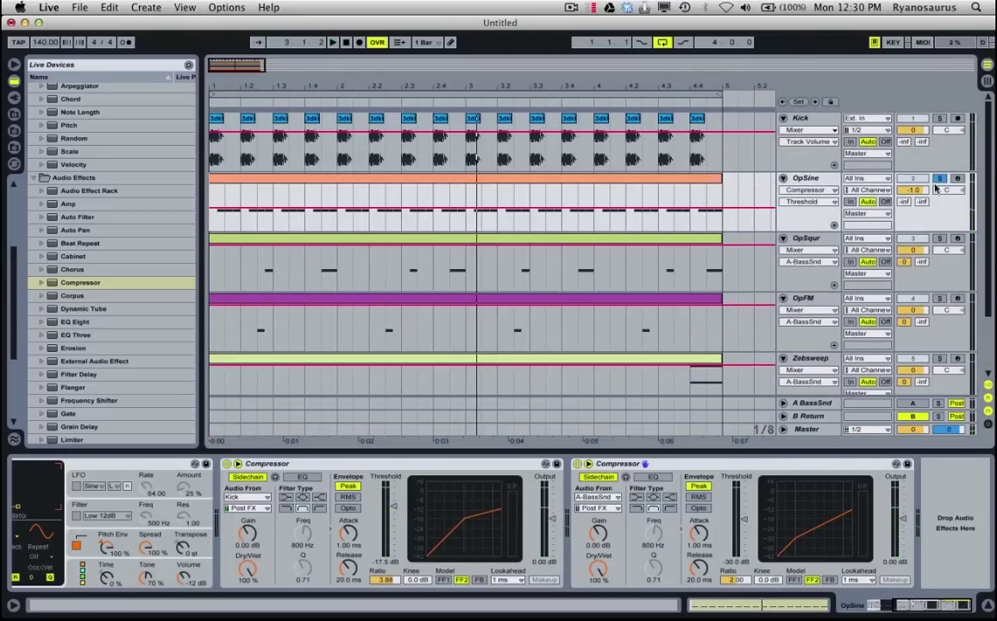
{"action": "left_click", "coordinate": [383, 178]}
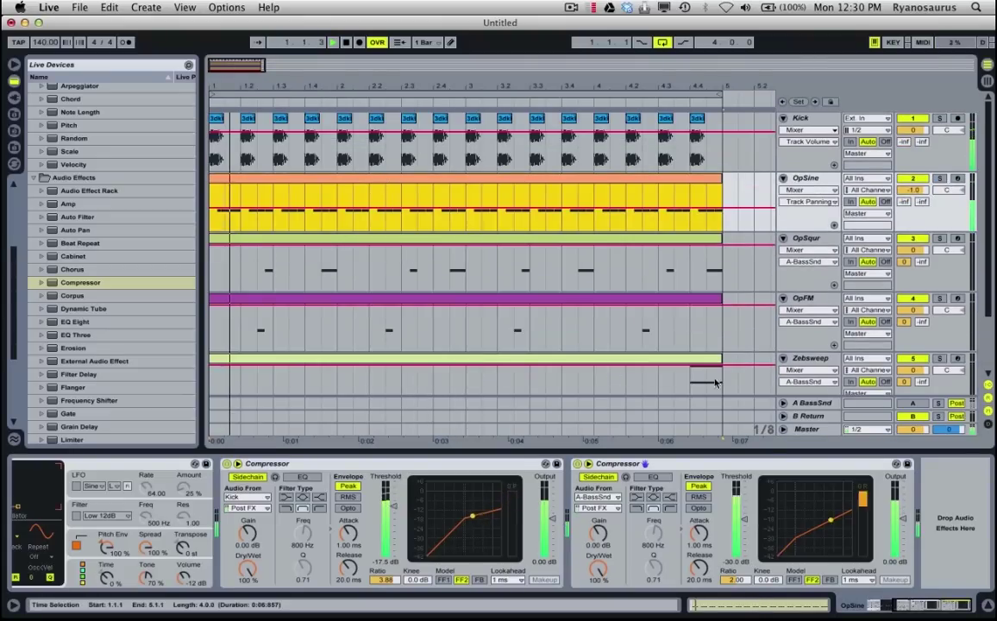
{"action": "left_click_drag", "start_coordinate": [743, 530], "coordinate": [744, 525]}
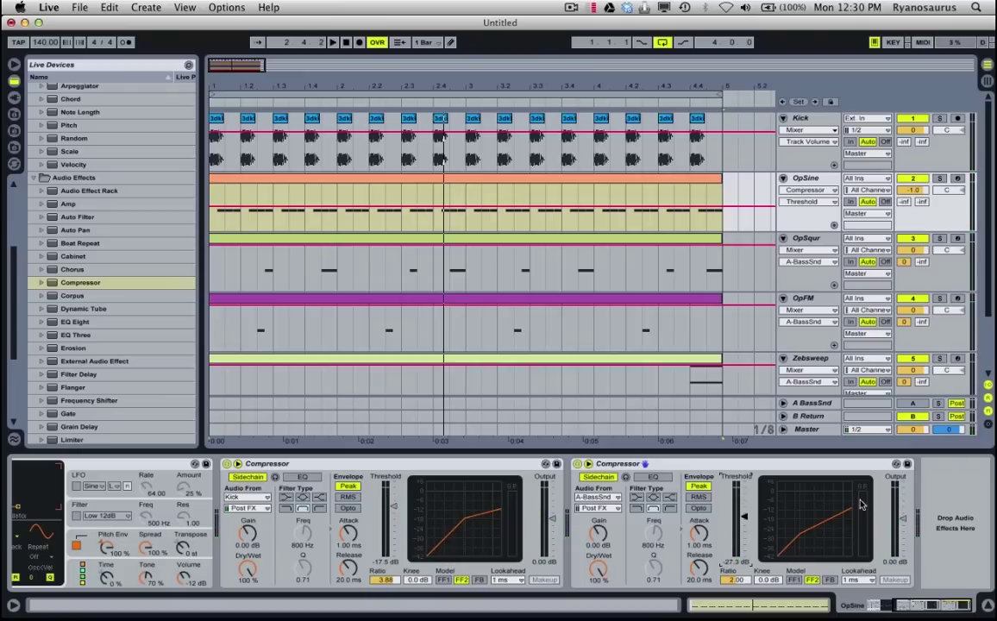
Check the BassSnd return's device chain, go back to OpSine's devices and unfold the BassSnd track.
{"action": "left_click", "coordinate": [811, 403]}
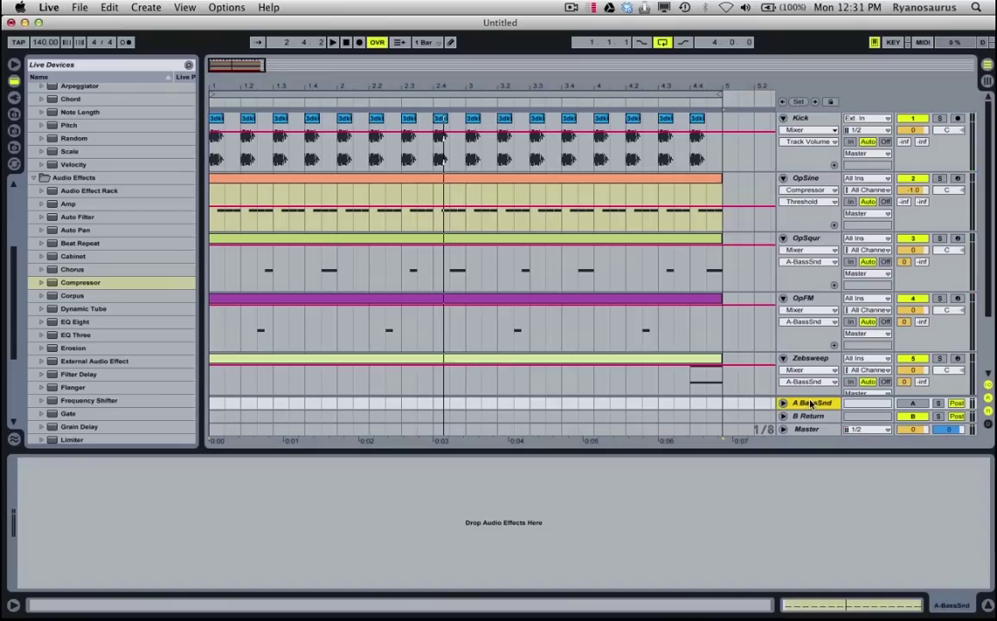
{"action": "left_click", "coordinate": [806, 179]}
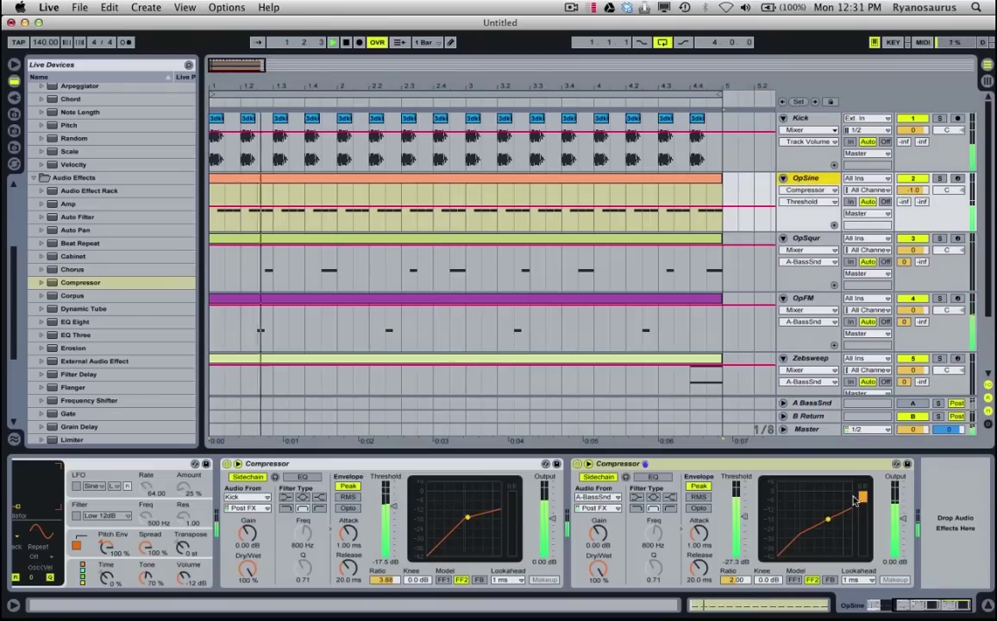
{"action": "left_click", "coordinate": [787, 404]}
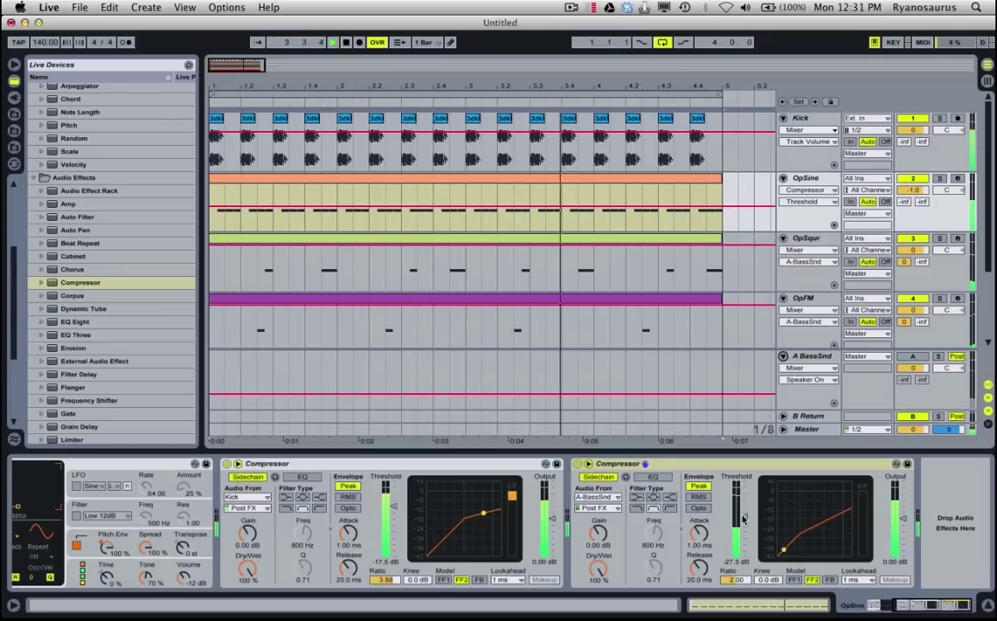
Set the second OpSine Compressor to a 2.72 ratio and a -26.0 dB threshold during playback, and stop.
{"action": "left_click_drag", "start_coordinate": [744, 517], "coordinate": [745, 520]}
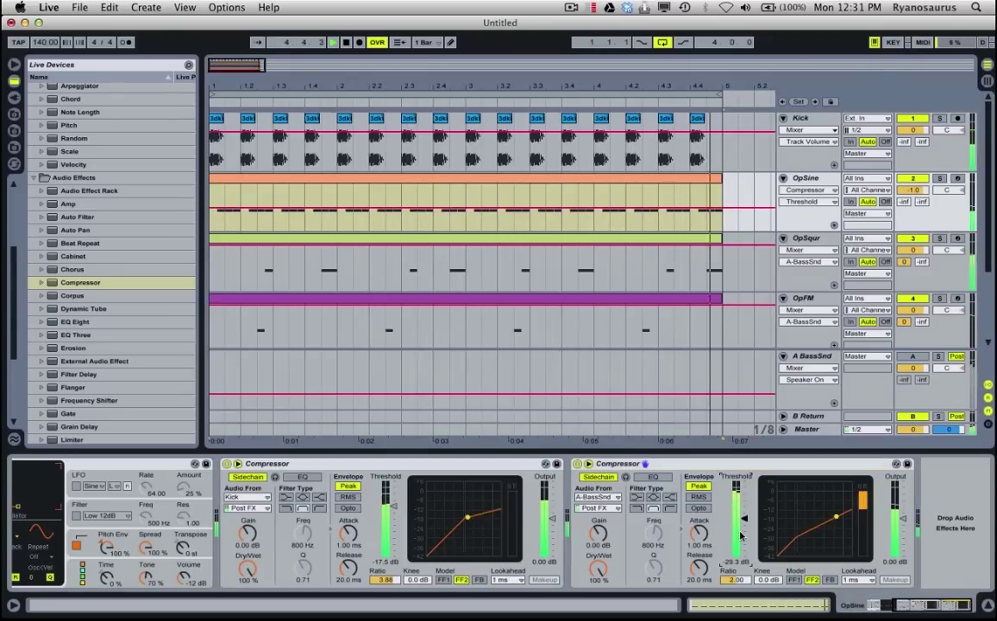
{"action": "left_click_drag", "start_coordinate": [732, 579], "coordinate": [732, 567]}
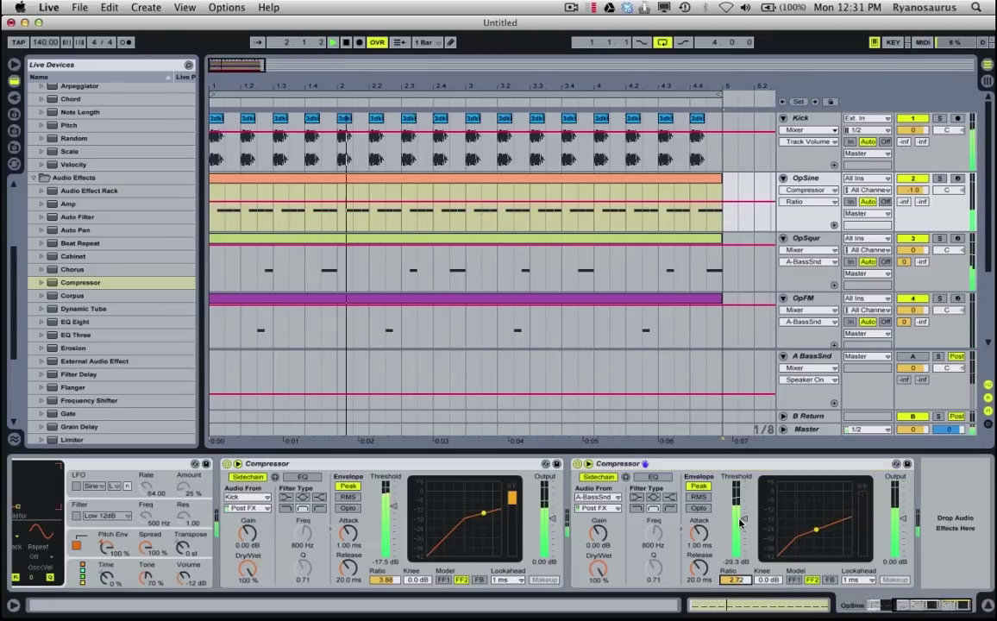
{"action": "left_click_drag", "start_coordinate": [744, 518], "coordinate": [744, 515]}
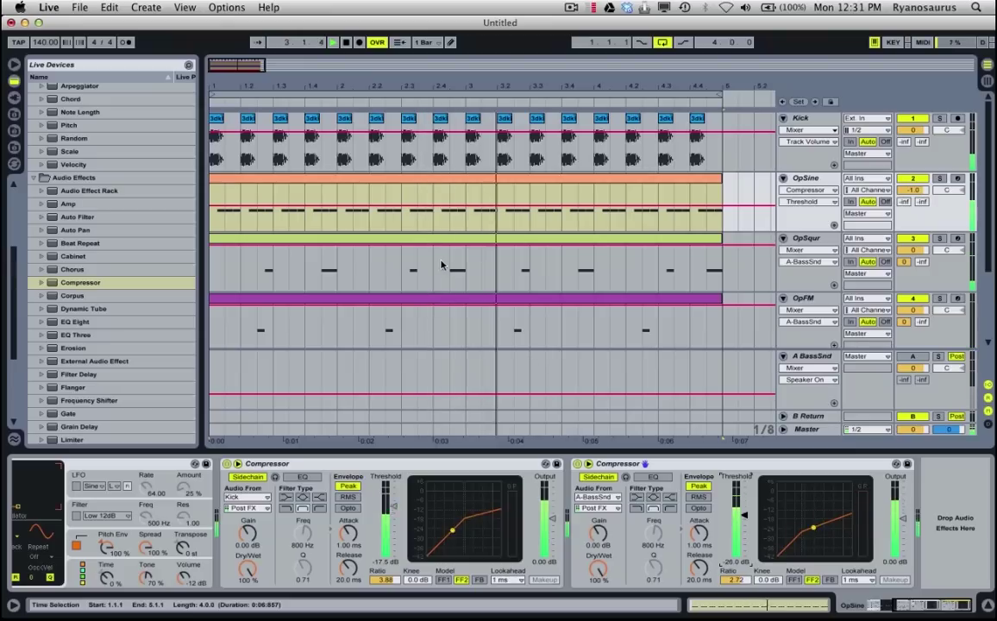
{"action": "key", "text": "space"}
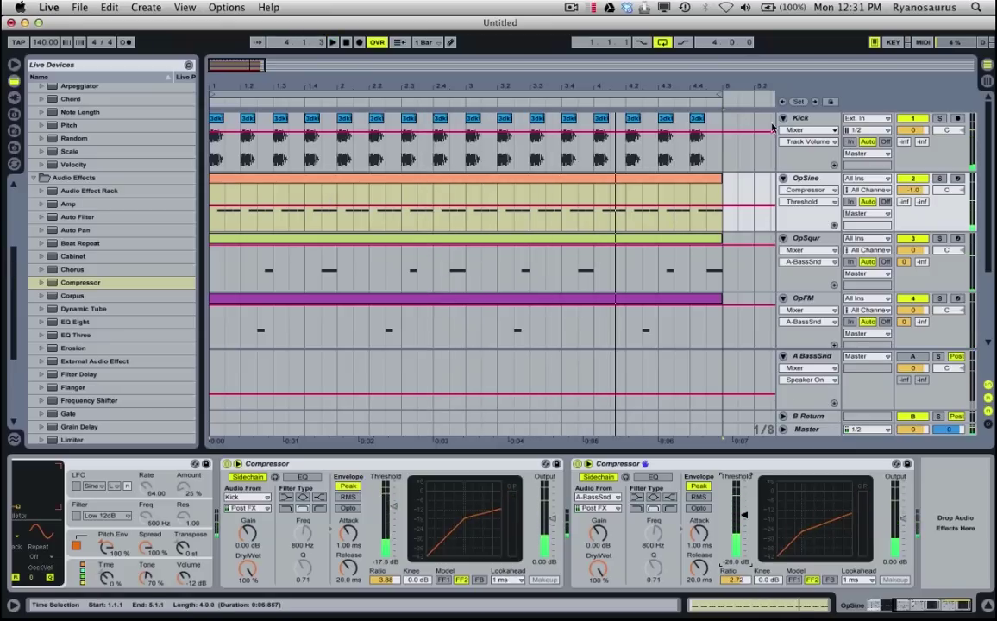
Look over the bass layers and play the end of the loop from 4.3.1 to hear OpSine duck.
{"action": "left_click", "coordinate": [308, 180]}
{"action": "scroll", "coordinate": [442, 205], "scroll_direction": "down", "scroll_amount": 4}
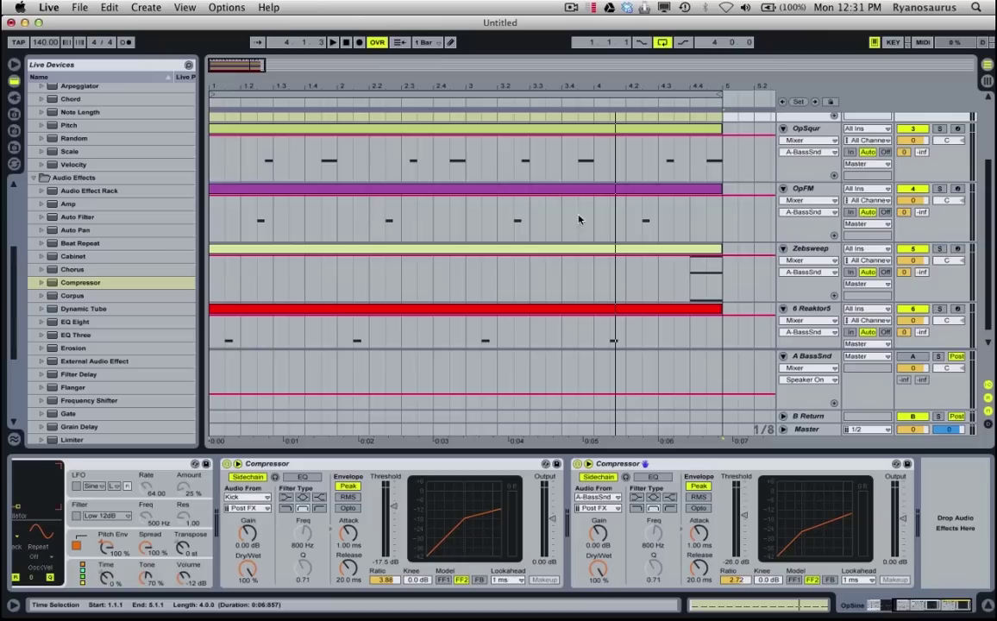
{"action": "scroll", "coordinate": [601, 224], "scroll_direction": "up", "scroll_amount": 4}
{"action": "left_click_drag", "start_coordinate": [692, 85], "coordinate": [691, 94]}
{"action": "key", "text": "plus"}
{"action": "key", "text": "minus"}
{"action": "key", "text": "minus"}
{"action": "key", "text": "plus"}
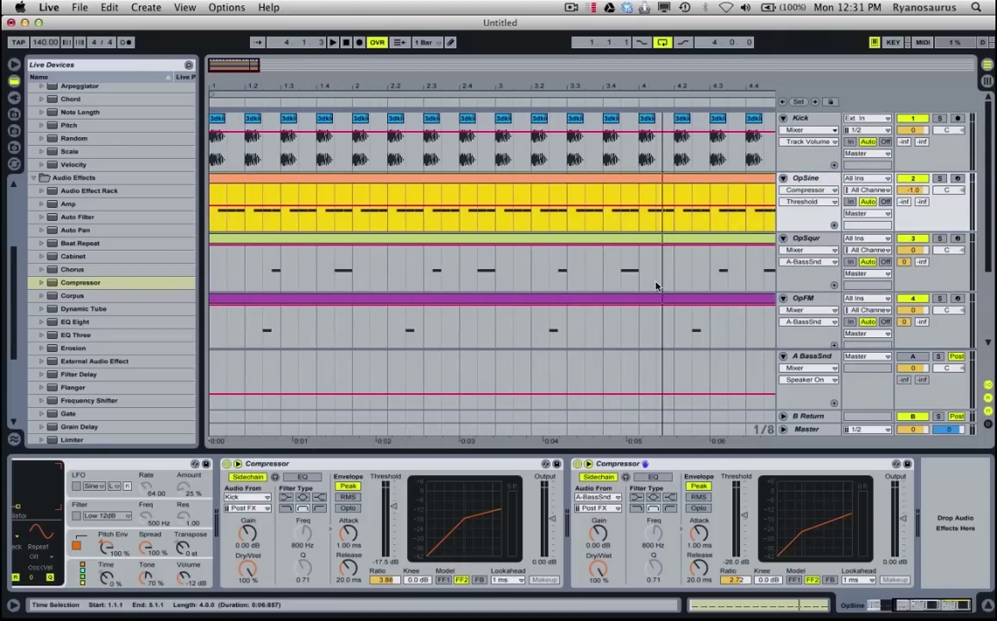
{"action": "scroll", "coordinate": [655, 286], "scroll_direction": "right", "scroll_amount": 3}
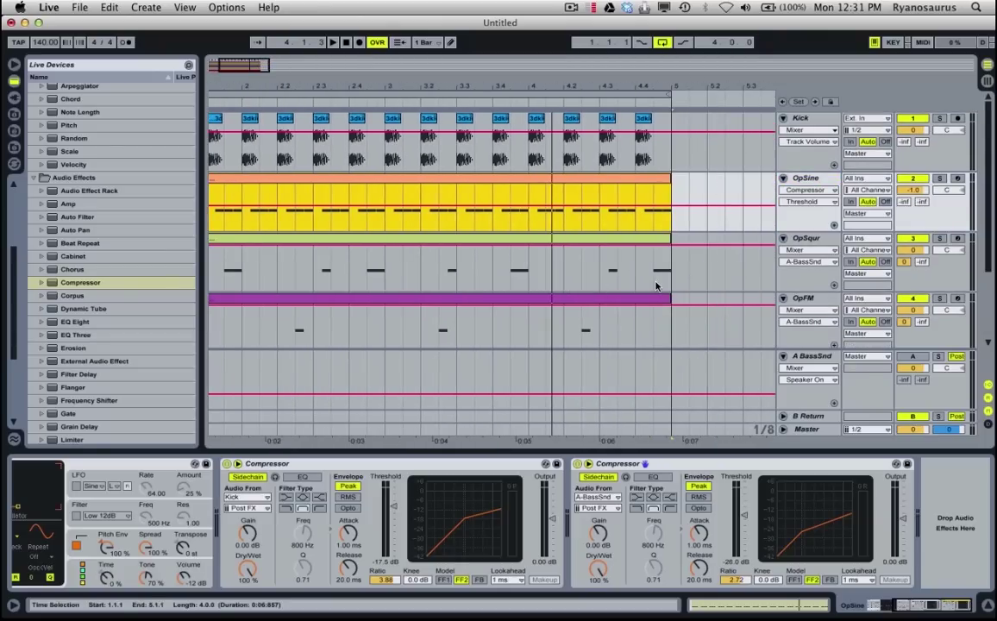
{"action": "left_click", "coordinate": [633, 220]}
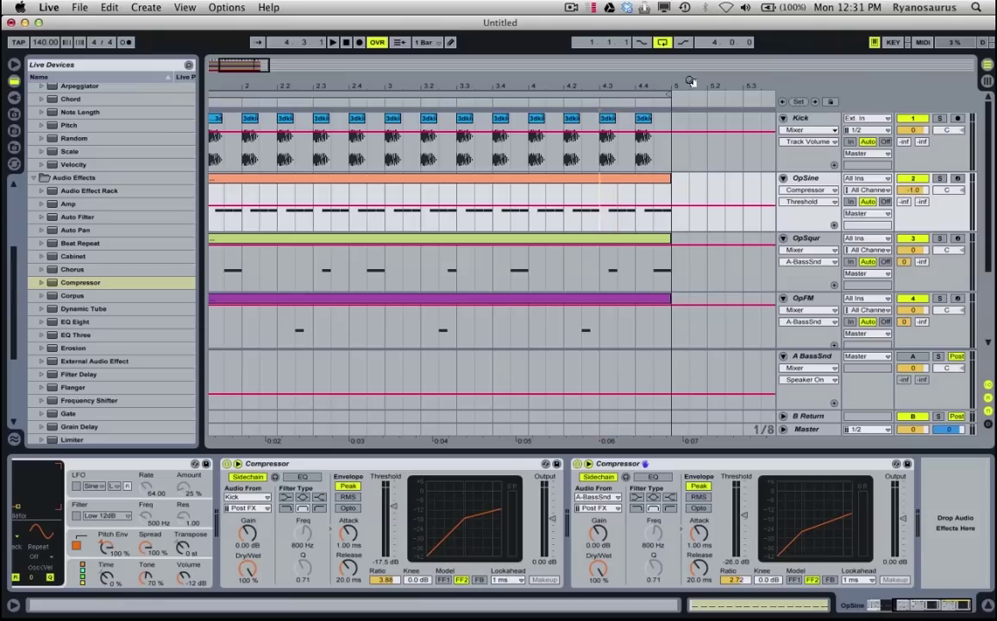
{"action": "key", "text": "space"}
{"action": "key", "text": "space"}
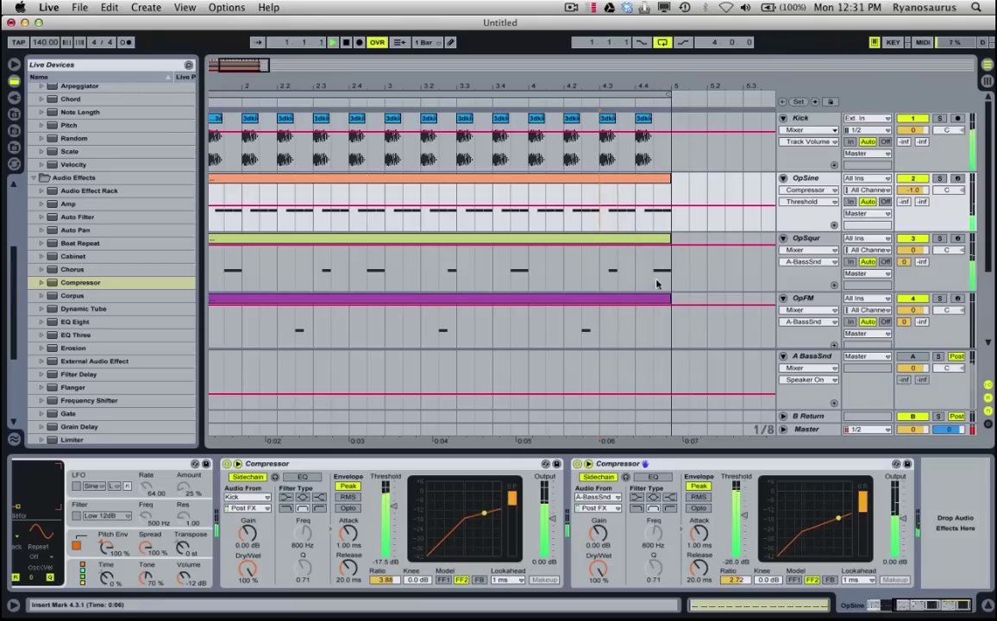
Compare the overlapping Zebsweep and OpSqur notes in the last beat by playing from 4.4.1.
{"action": "left_click", "coordinate": [579, 217]}
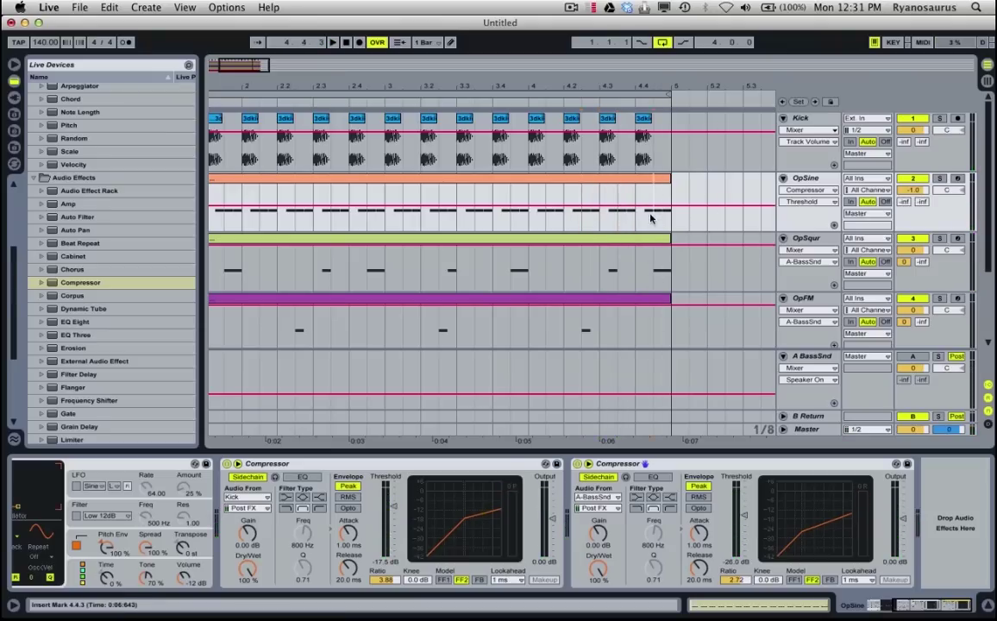
{"action": "scroll", "coordinate": [642, 289], "scroll_direction": "down", "scroll_amount": 5}
{"action": "left_click", "coordinate": [637, 279]}
{"action": "key", "text": "space"}
{"action": "key", "text": "space"}
{"action": "scroll", "coordinate": [637, 280], "scroll_direction": "up", "scroll_amount": 5}
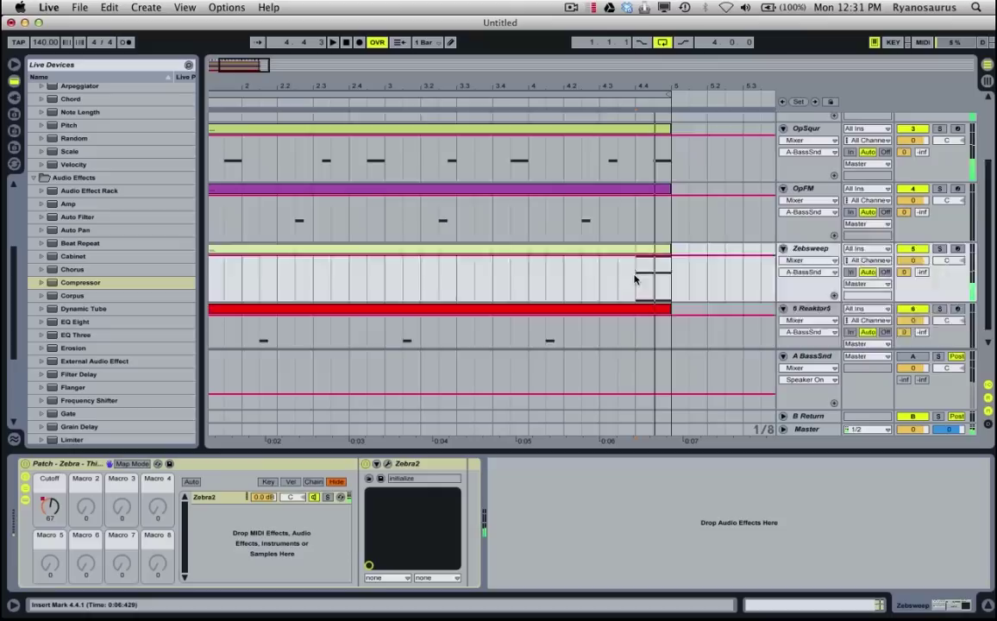
{"action": "scroll", "coordinate": [648, 197], "scroll_direction": "down", "scroll_amount": 5}
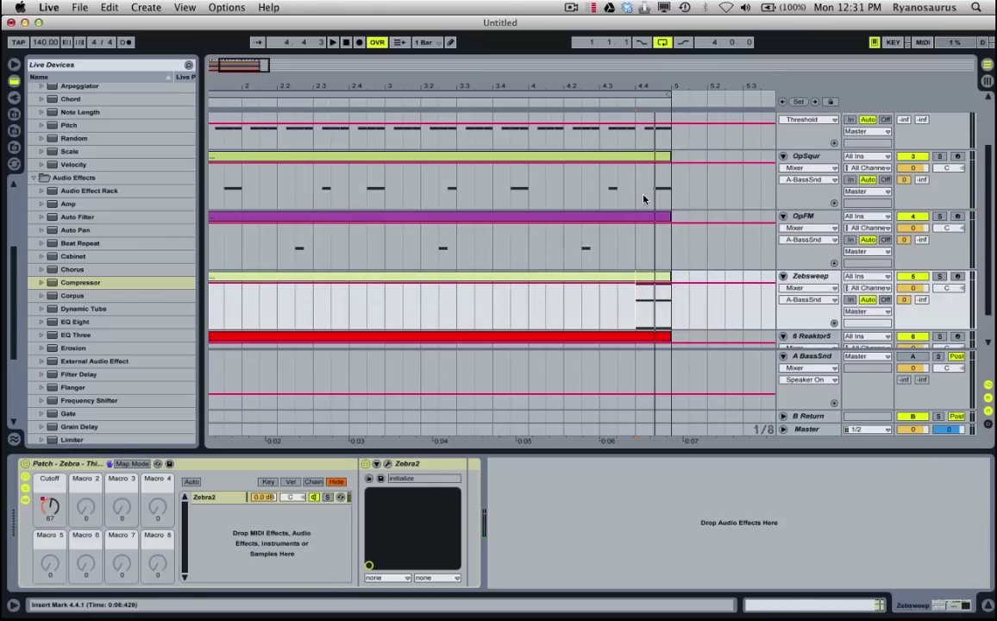
{"action": "left_click", "coordinate": [642, 198]}
{"action": "key", "text": "space"}
{"action": "key", "text": "space"}
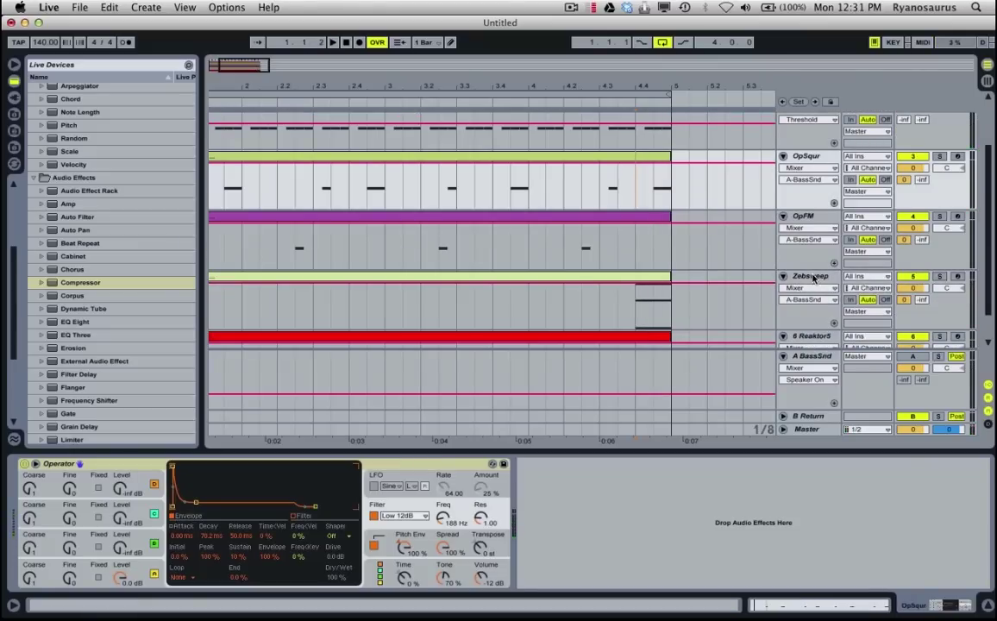
Add a Compressor after Operator on the OpSqur track, with its sidechain taking audio from Zebsweep.
{"action": "left_click", "coordinate": [795, 157]}
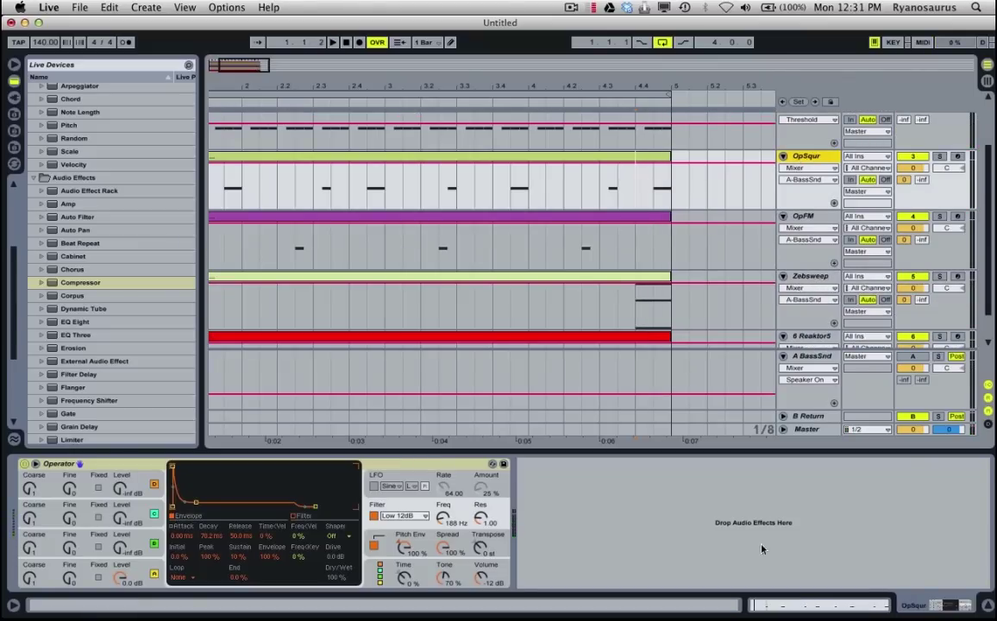
{"action": "left_click_drag", "start_coordinate": [64, 285], "coordinate": [530, 573]}
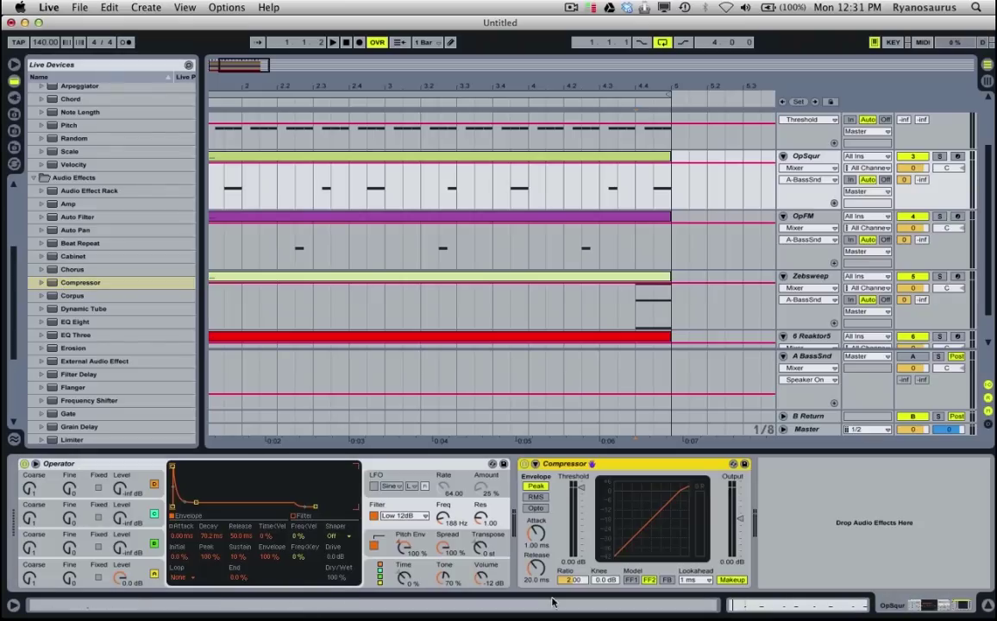
{"action": "left_click", "coordinate": [534, 465]}
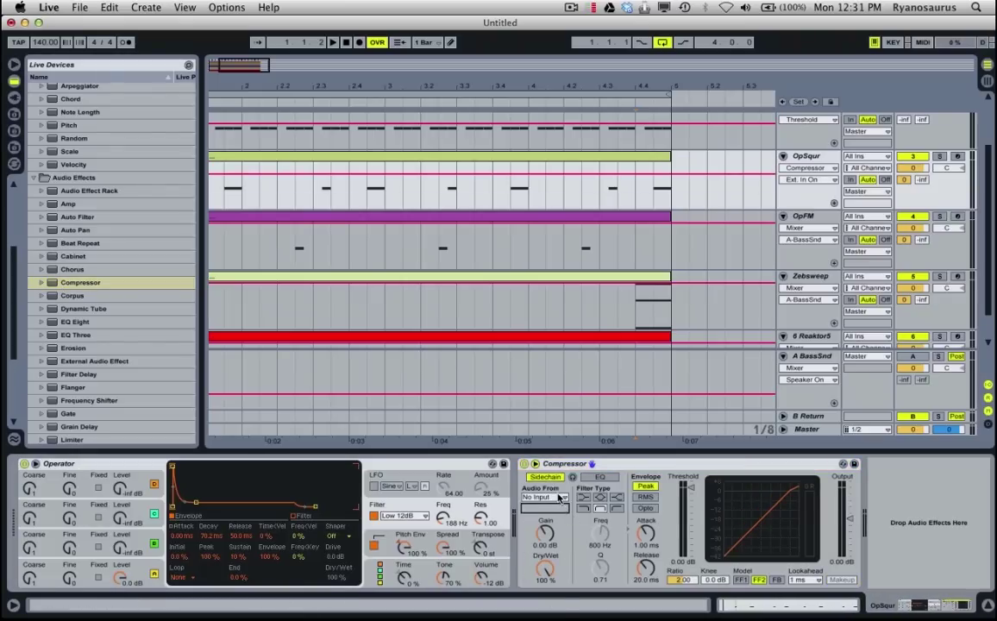
{"action": "left_click", "coordinate": [559, 498]}
{"action": "left_click", "coordinate": [491, 507]}
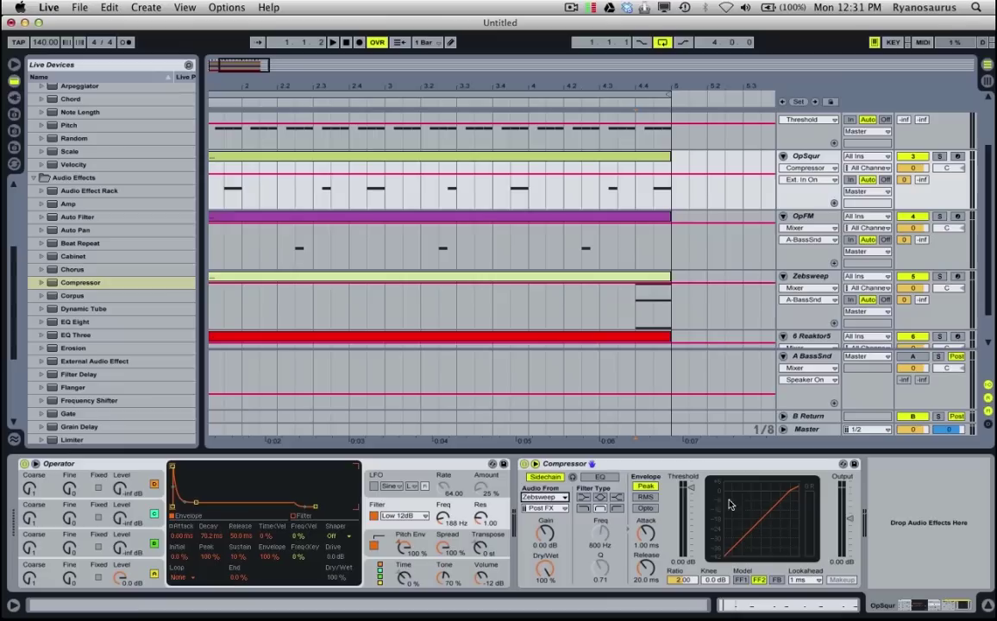
Play from 4.3.3 and set the OpSqur Compressor to a 2.72 ratio and a -24.7 dB threshold.
{"action": "left_click", "coordinate": [627, 317]}
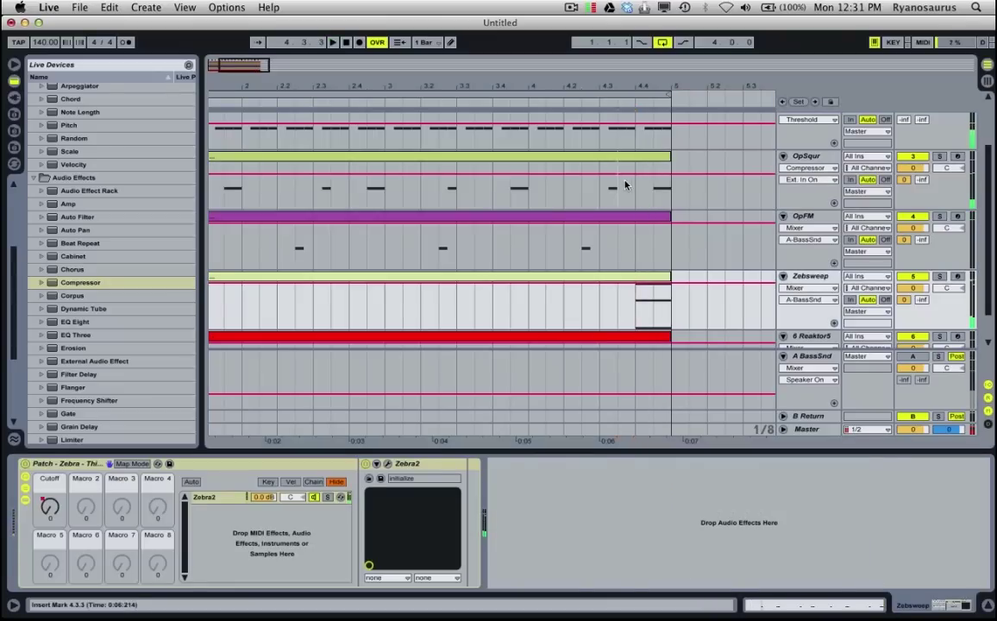
{"action": "left_click", "coordinate": [627, 185]}
{"action": "key", "text": "space"}
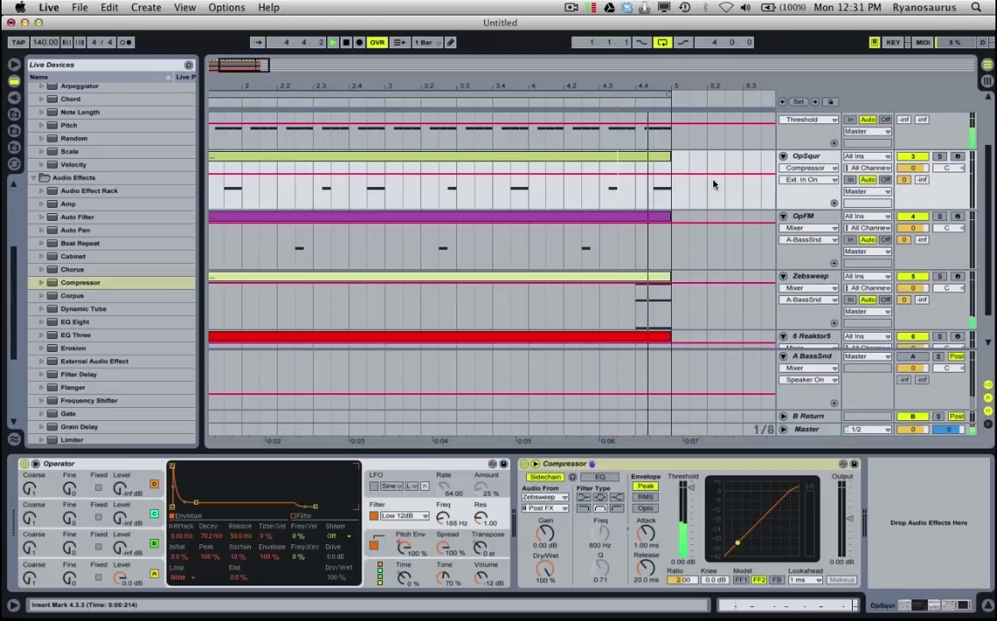
{"action": "left_click", "coordinate": [800, 157]}
{"action": "left_click_drag", "start_coordinate": [690, 488], "coordinate": [691, 518]}
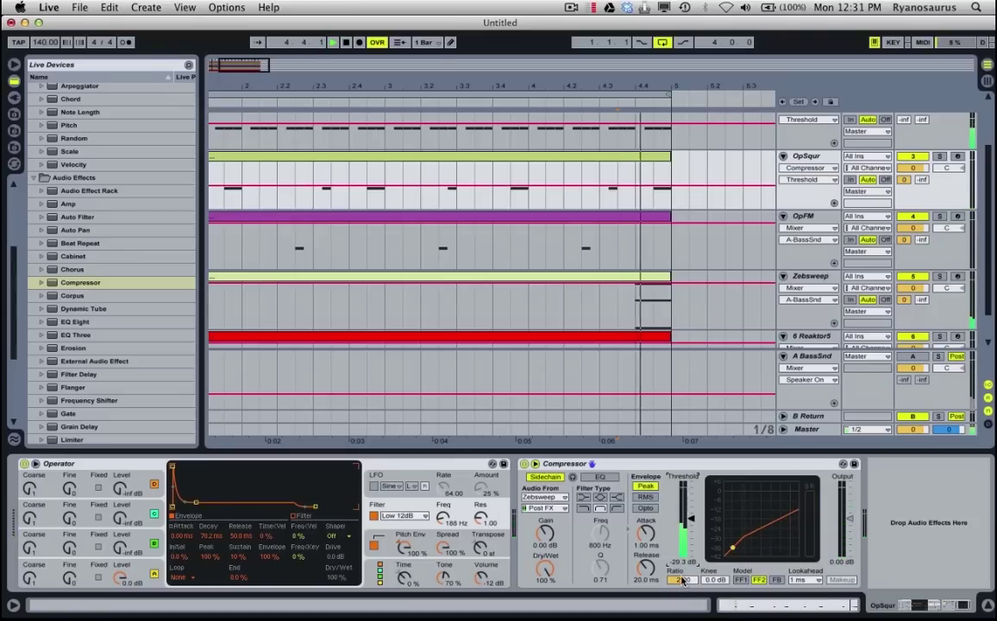
{"action": "left_click_drag", "start_coordinate": [681, 580], "coordinate": [681, 569]}
{"action": "left_click_drag", "start_coordinate": [690, 519], "coordinate": [691, 514]}
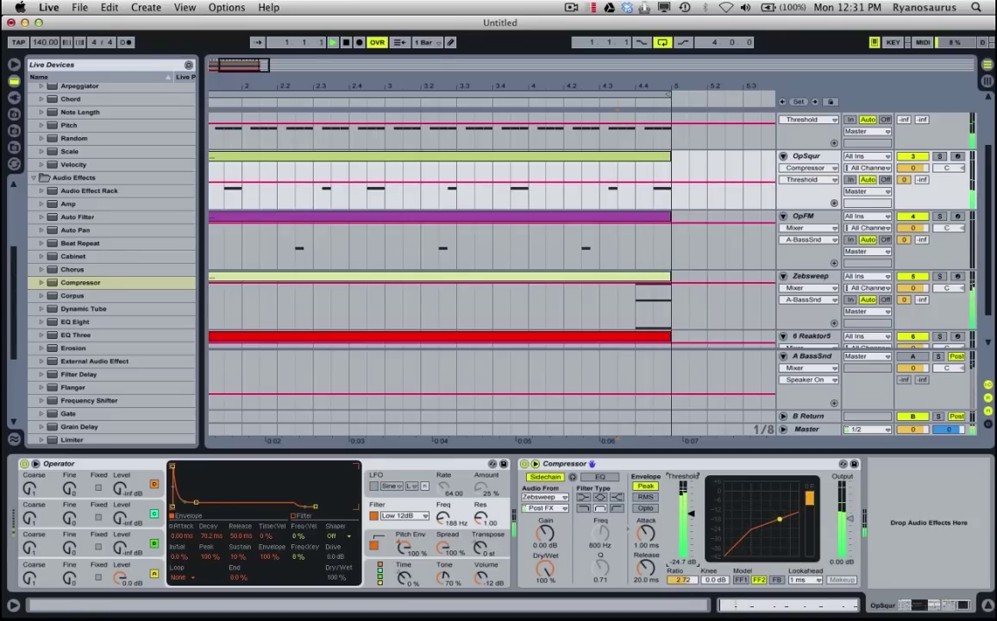
{"action": "key", "text": "space"}
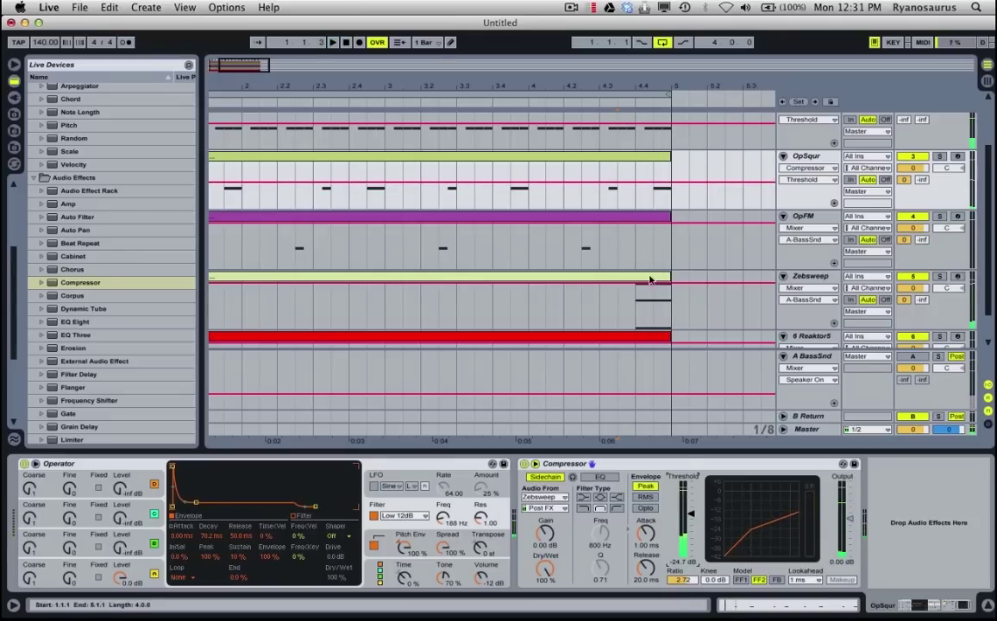
Review the Zebsweep and OpSqur notes at bar 4.4 and play the four-bar loop from the start.
{"action": "left_click", "coordinate": [632, 298]}
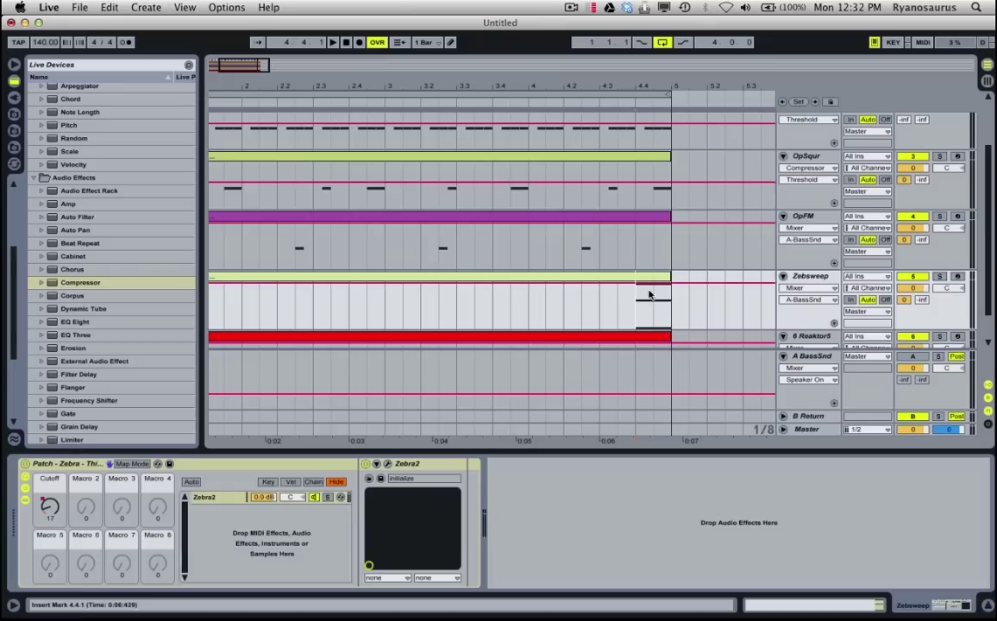
{"action": "left_click", "coordinate": [650, 182]}
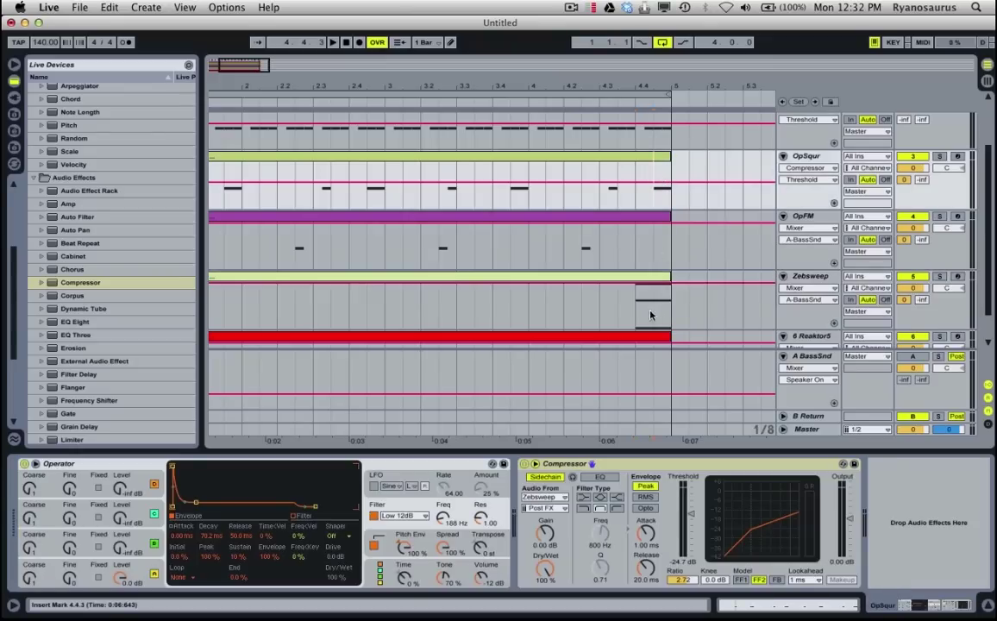
{"action": "left_click", "coordinate": [650, 315]}
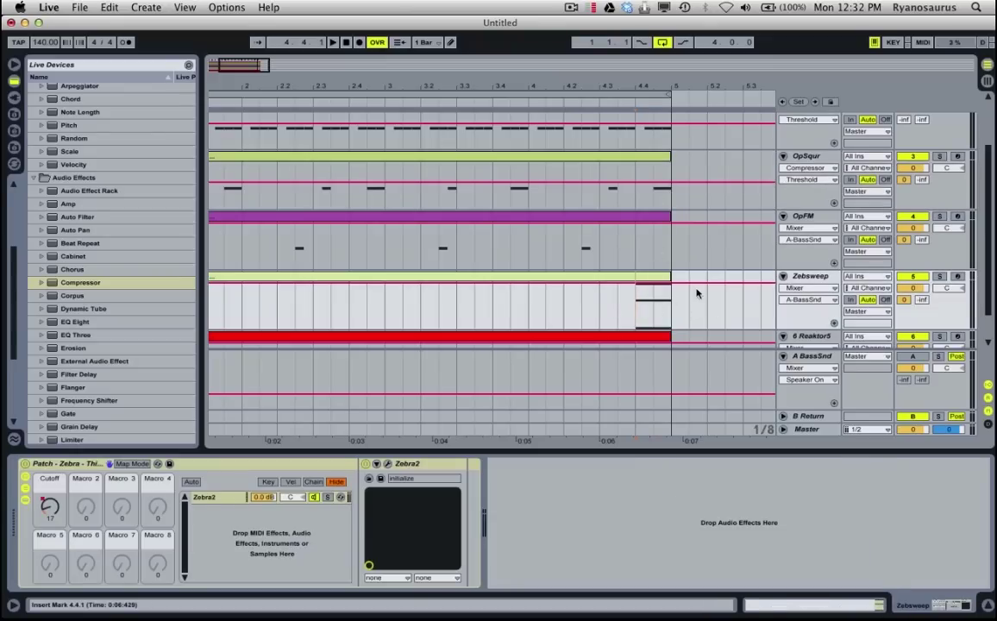
{"action": "left_click_drag", "start_coordinate": [599, 87], "coordinate": [598, 75]}
{"action": "scroll", "coordinate": [597, 223], "scroll_direction": "left", "scroll_amount": 3}
{"action": "scroll", "coordinate": [597, 222], "scroll_direction": "up", "scroll_amount": 1}
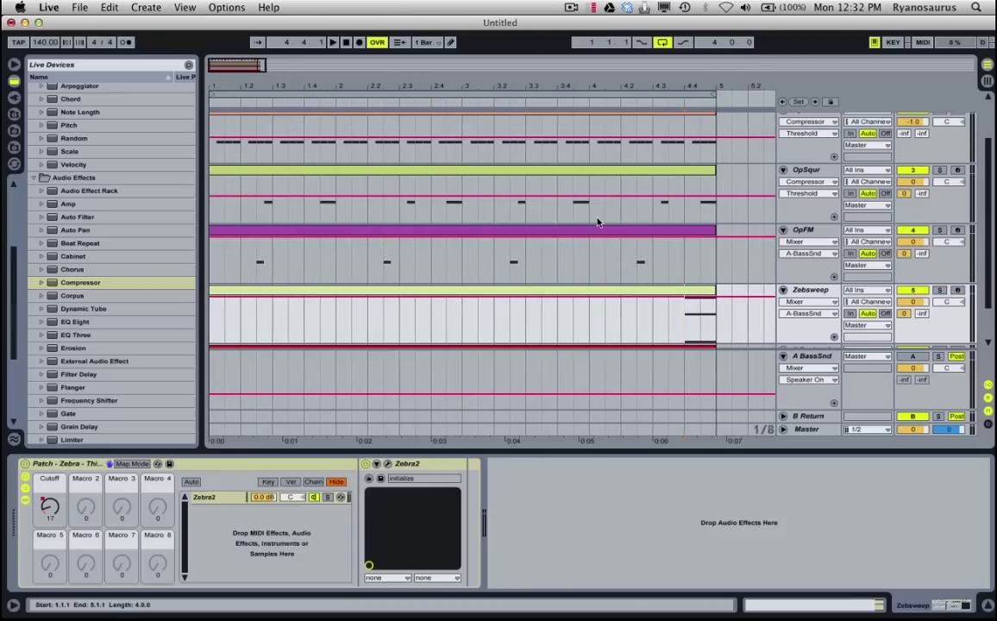
{"action": "left_click", "coordinate": [352, 194]}
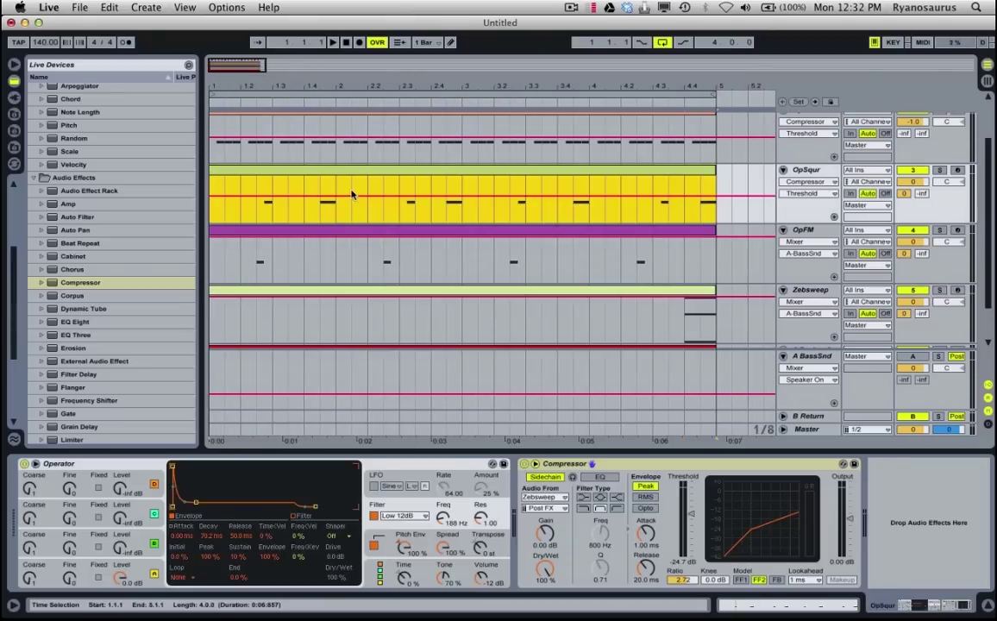
{"action": "key", "text": "space"}
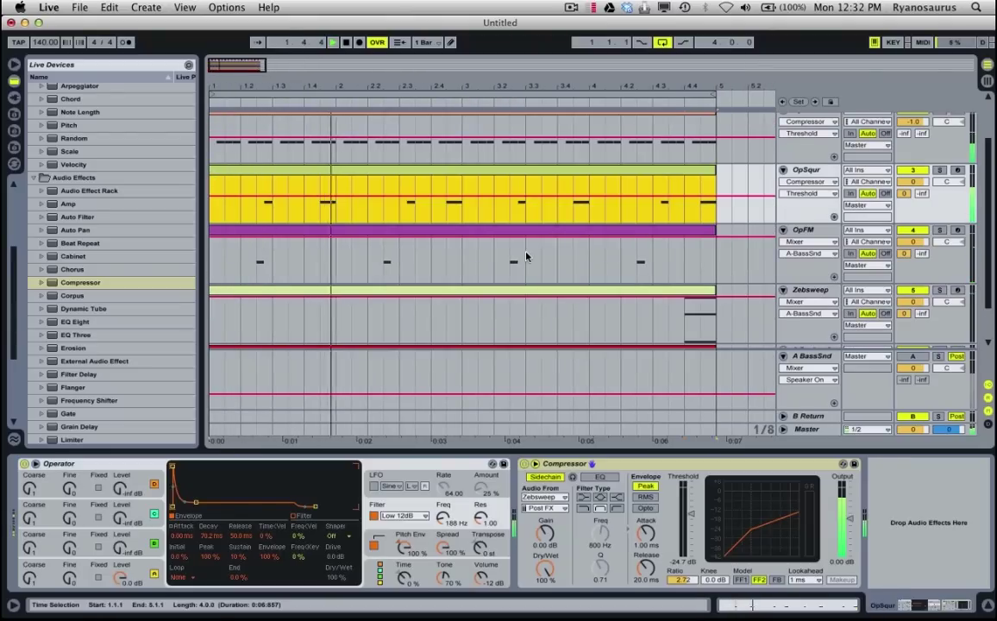
Copy the kick-sidechained Compressor from the OpSine track and paste it at the end of the OpSqur device chain.
{"action": "scroll", "coordinate": [675, 261], "scroll_direction": "up", "scroll_amount": 3}
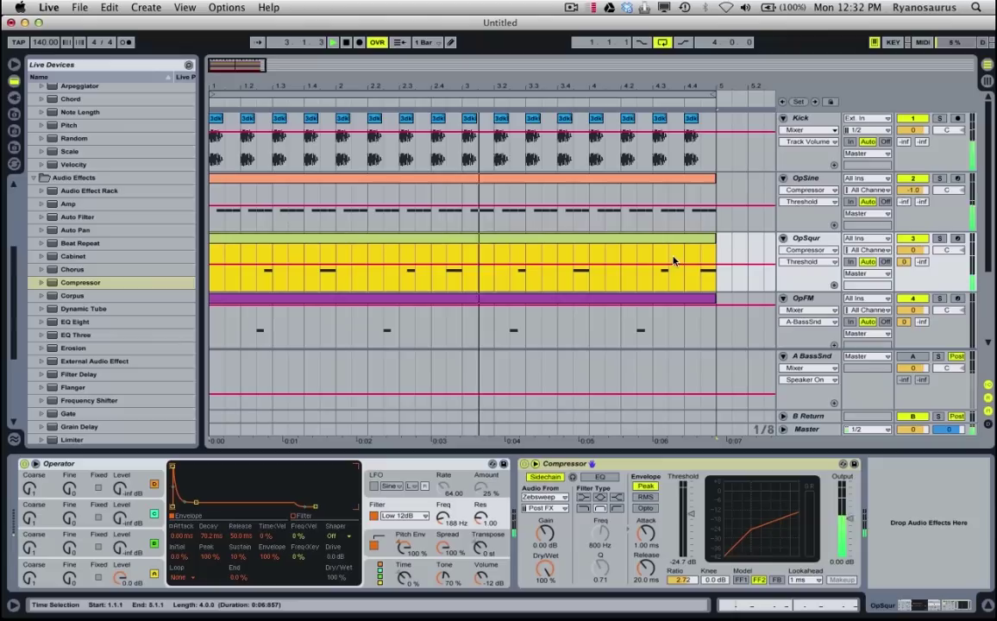
{"action": "left_click", "coordinate": [808, 178]}
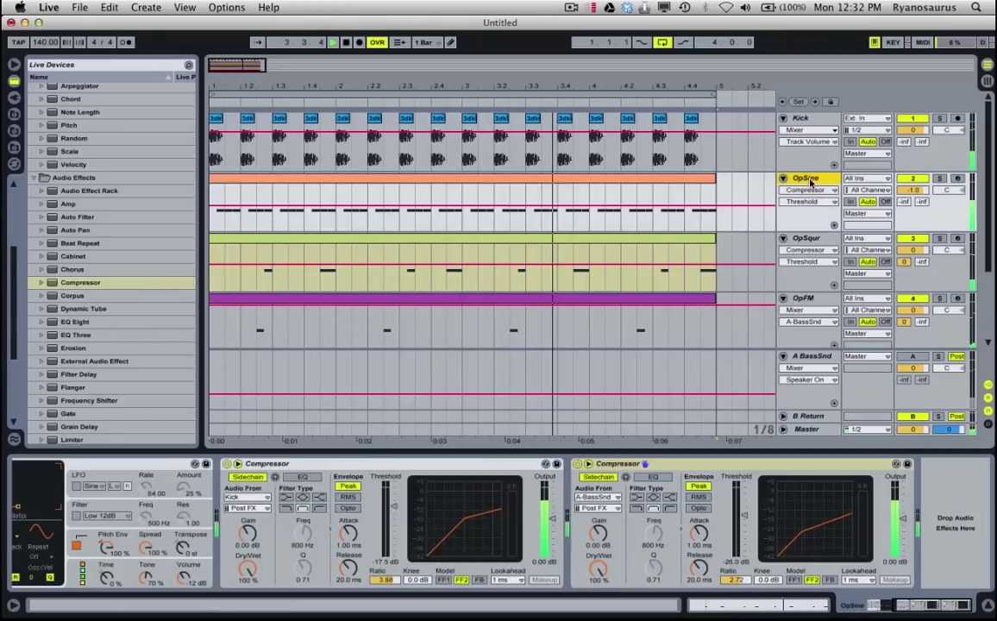
{"action": "left_click", "coordinate": [289, 465]}
{"action": "key", "text": "space"}
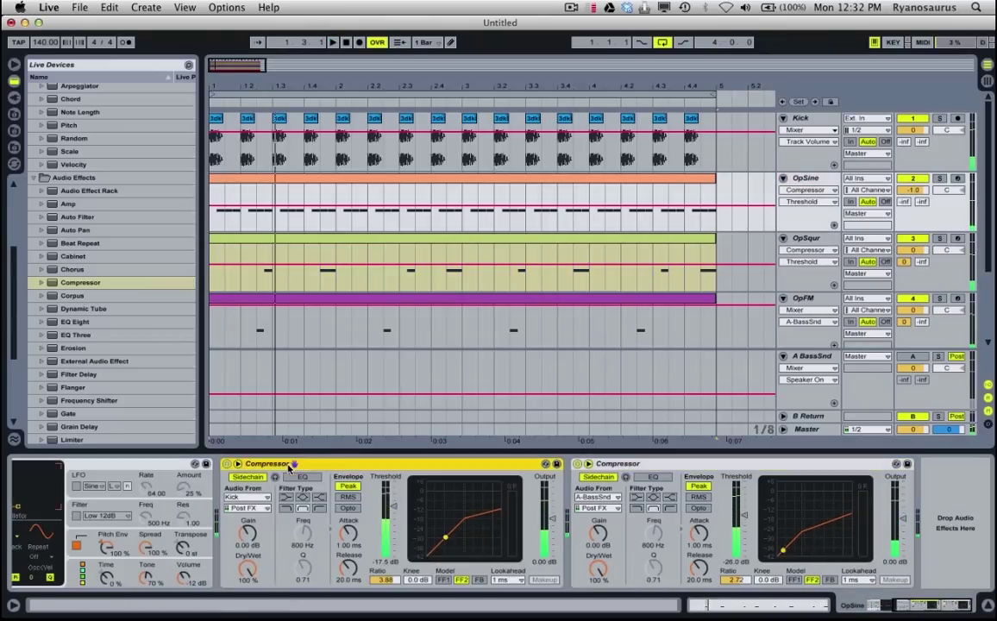
{"action": "left_click", "coordinate": [768, 274]}
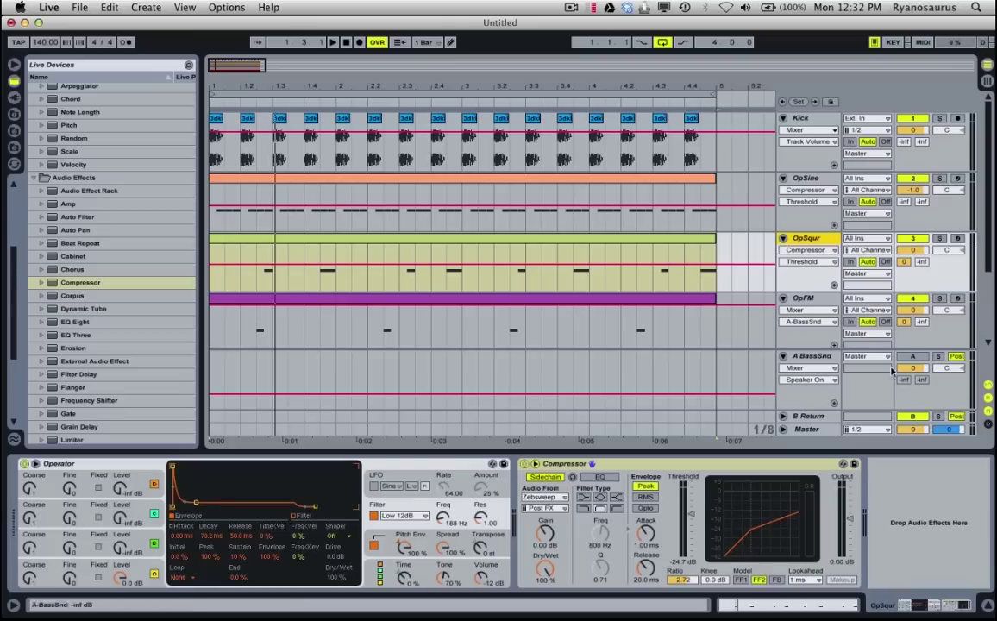
{"action": "left_click", "coordinate": [915, 545]}
{"action": "key", "text": "super+v"}
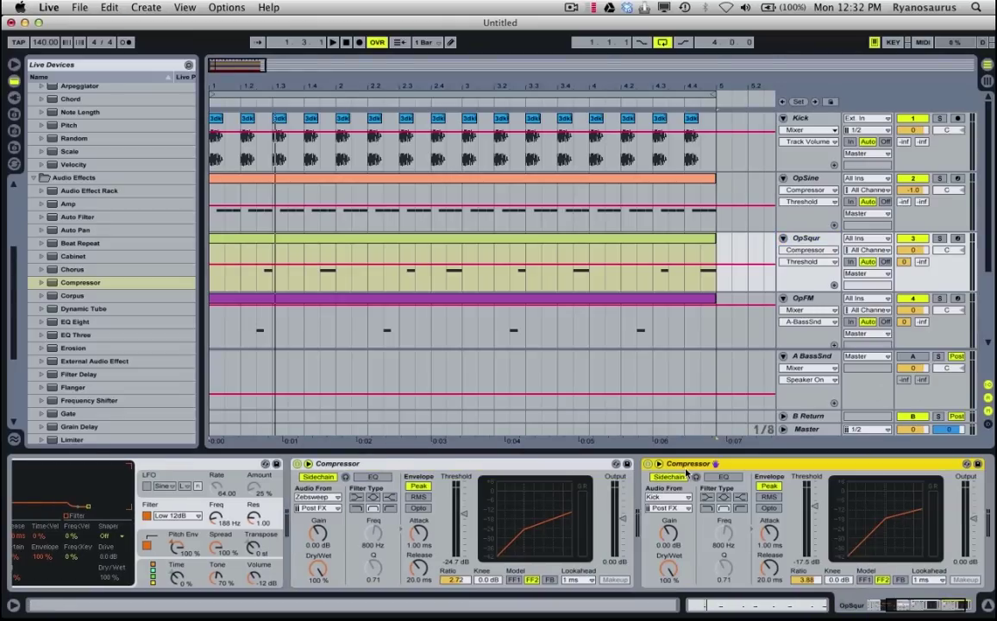
Paste the copied kick-sidechained Compressor onto the OpFM and Zebsweep tracks.
{"action": "left_click", "coordinate": [811, 306]}
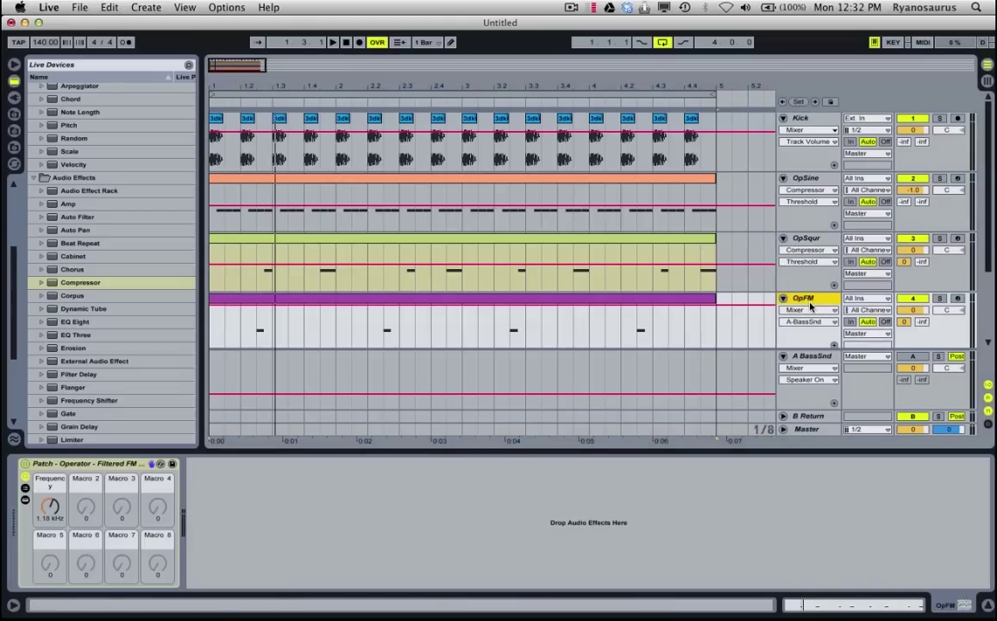
{"action": "key", "text": "super+v"}
{"action": "scroll", "coordinate": [474, 319], "scroll_direction": "down", "scroll_amount": 3}
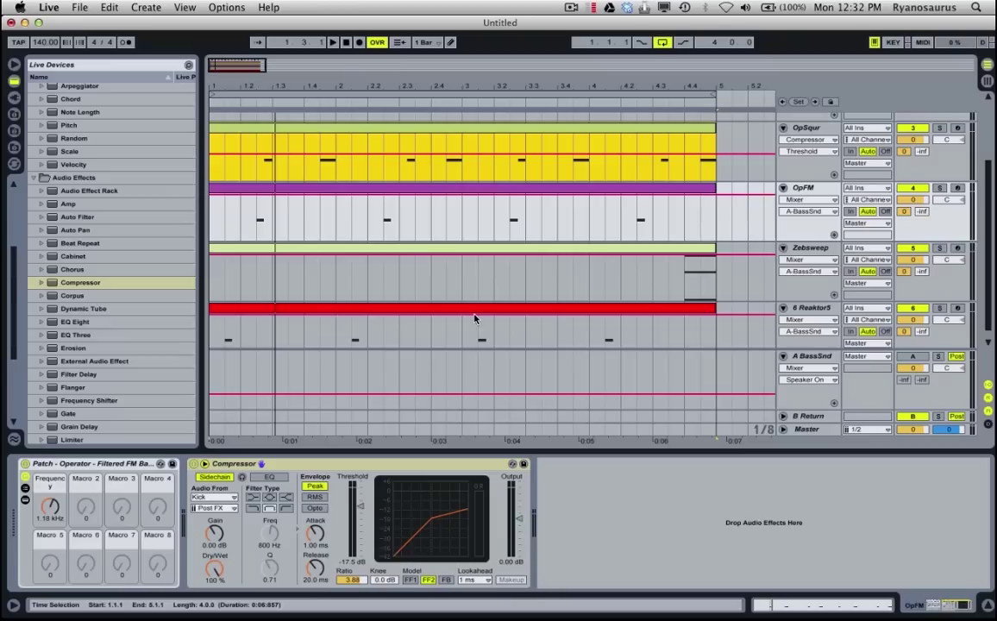
{"action": "left_click", "coordinate": [815, 252]}
{"action": "key", "text": "super+v"}
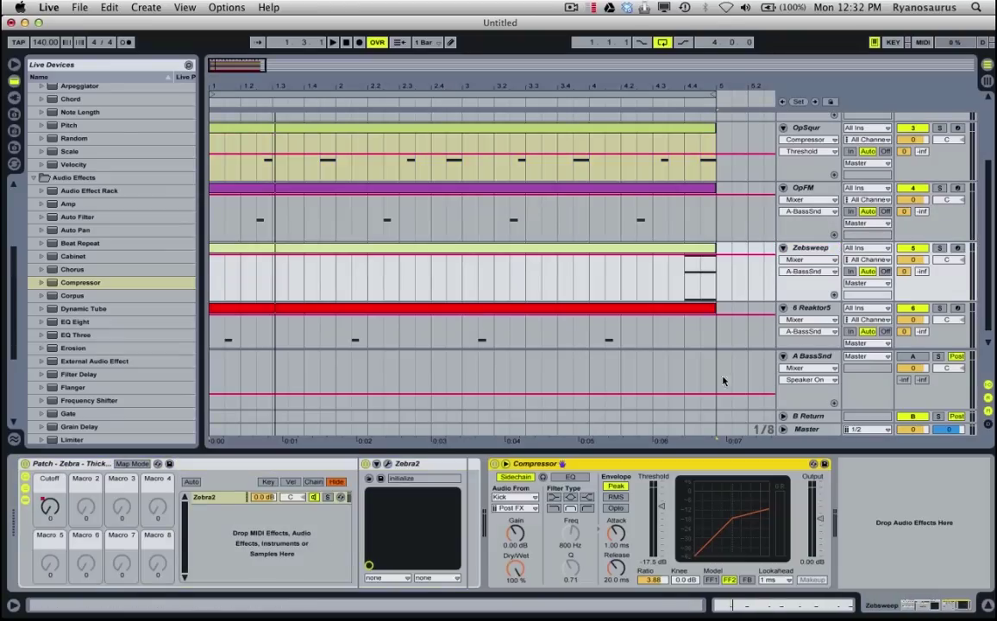
Paste the copied kick-sidechained Compressor after Reaktor5 on the 6 Reaktor5 track.
{"action": "scroll", "coordinate": [335, 241], "scroll_direction": "down", "scroll_amount": 1}
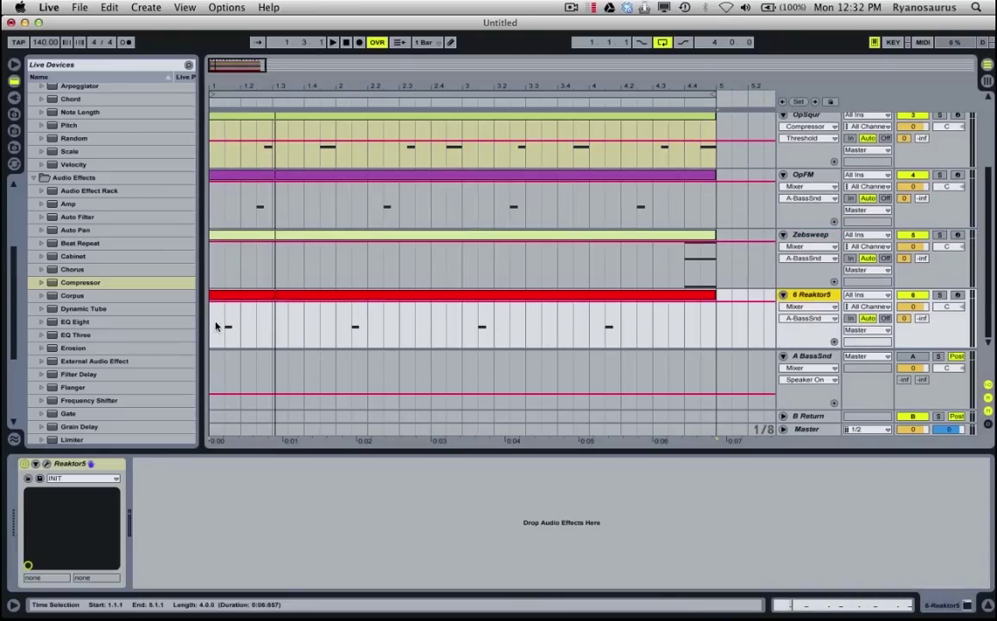
{"action": "left_click", "coordinate": [228, 331]}
{"action": "left_click", "coordinate": [281, 519]}
{"action": "key", "text": "Return"}
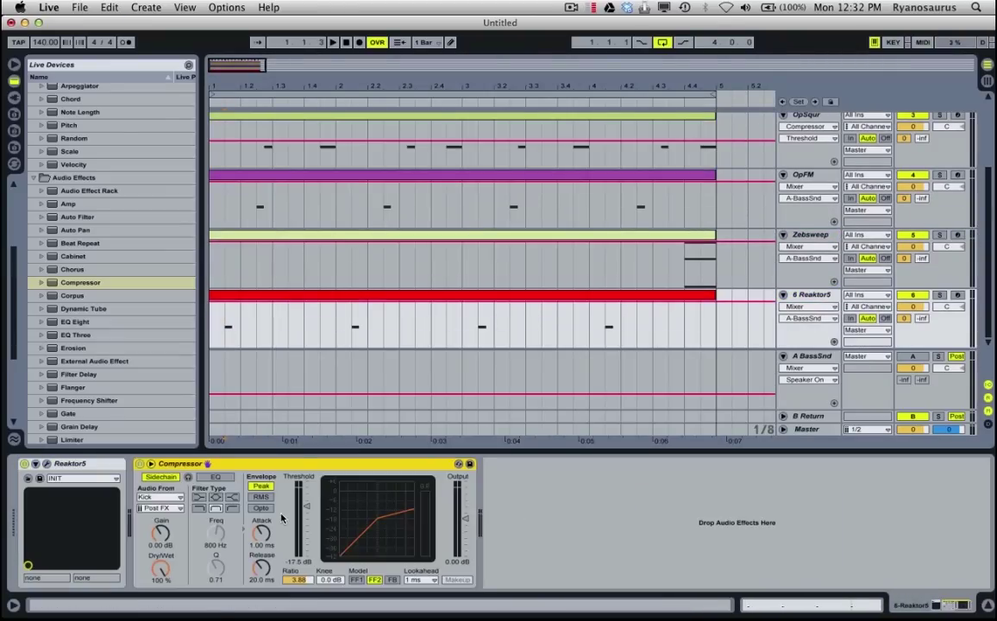
Play the loop from 1.1.1 and check how the Zebsweep track's Compressor responds to the kick.
{"action": "left_click", "coordinate": [226, 338]}
{"action": "left_click", "coordinate": [208, 333]}
{"action": "key", "text": "space"}
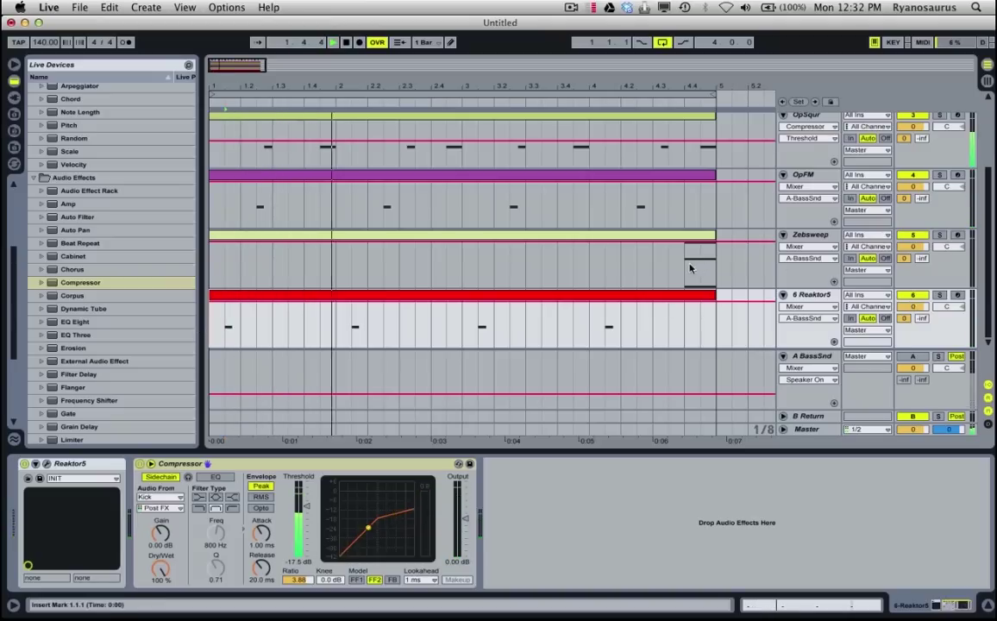
{"action": "left_click", "coordinate": [823, 242]}
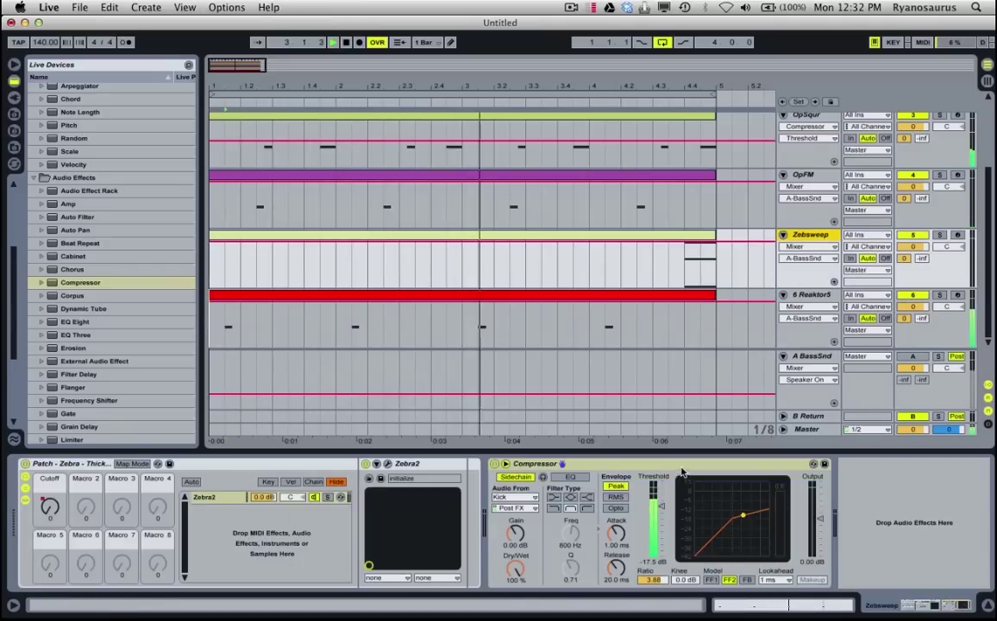
{"action": "scroll", "coordinate": [523, 240], "scroll_direction": "up", "scroll_amount": 1}
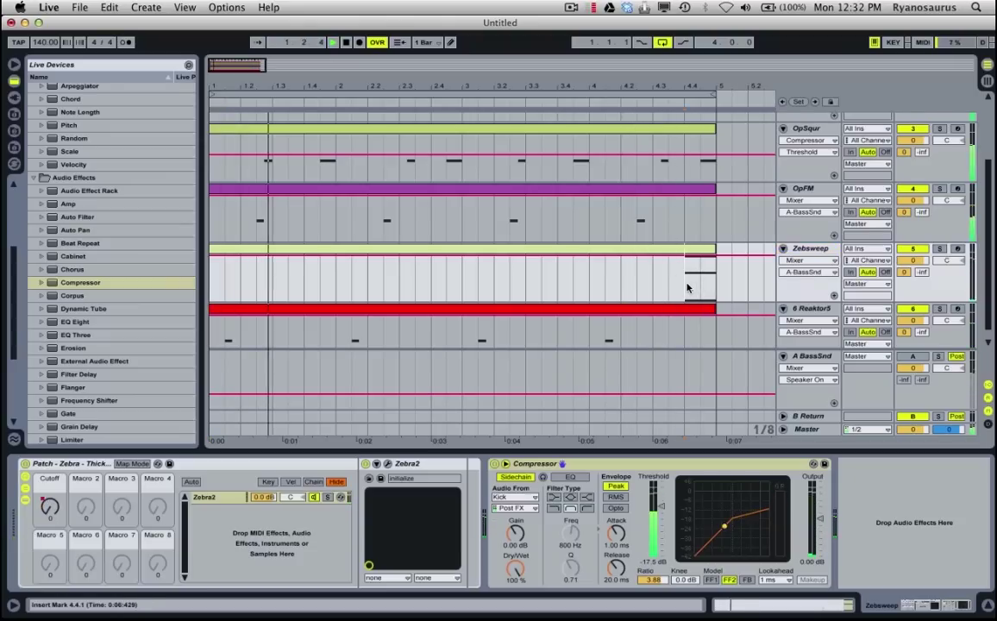
{"action": "scroll", "coordinate": [681, 289], "scroll_direction": "up", "scroll_amount": 4}
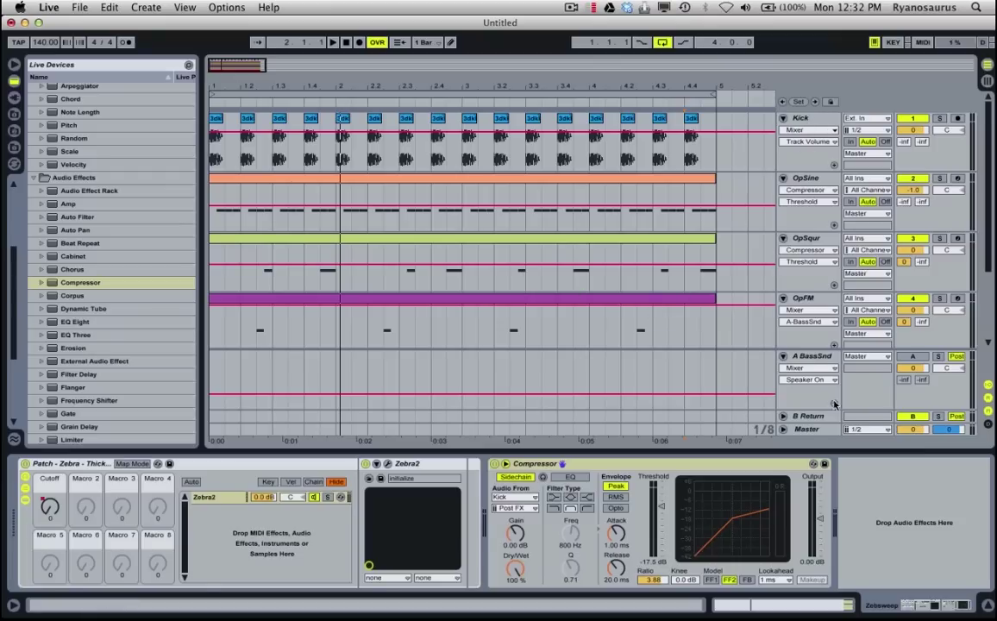
Examine the A BassSnd return track's device chain and review the bass tracks in the arrangement.
{"action": "left_click", "coordinate": [813, 368]}
{"action": "left_click", "coordinate": [814, 361]}
{"action": "left_click", "coordinate": [814, 357]}
{"action": "left_click", "coordinate": [811, 416]}
{"action": "left_click", "coordinate": [813, 357]}
{"action": "key", "text": "Up"}
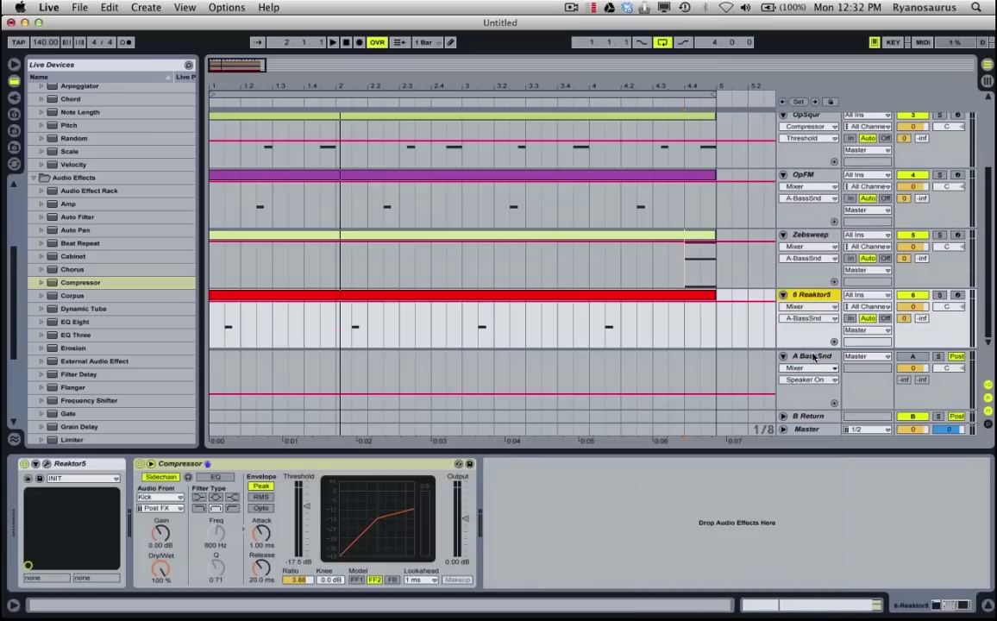
{"action": "key", "text": "Down"}
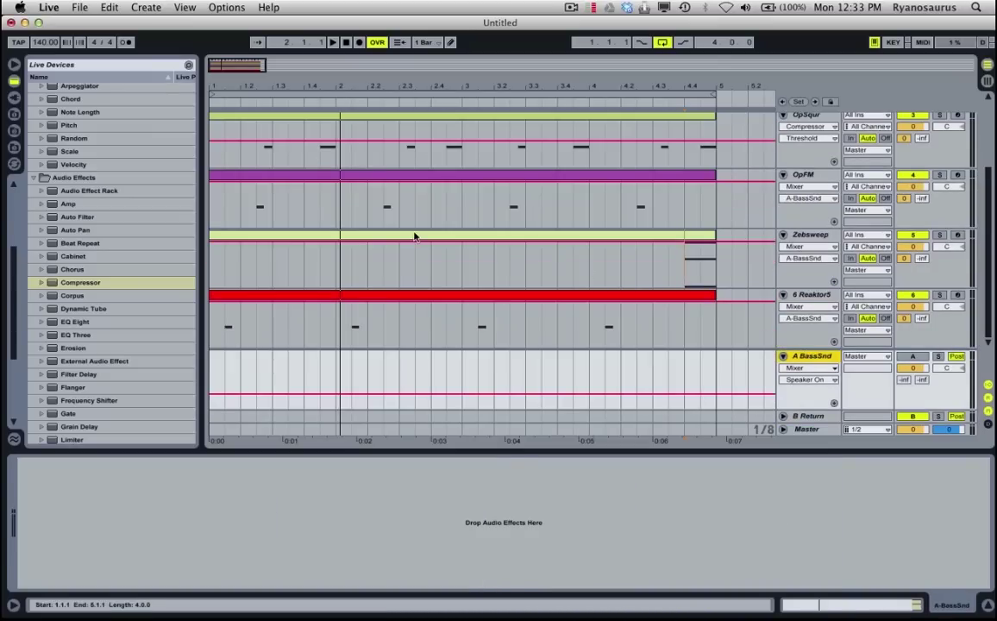
{"action": "scroll", "coordinate": [414, 233], "scroll_direction": "up", "scroll_amount": 3}
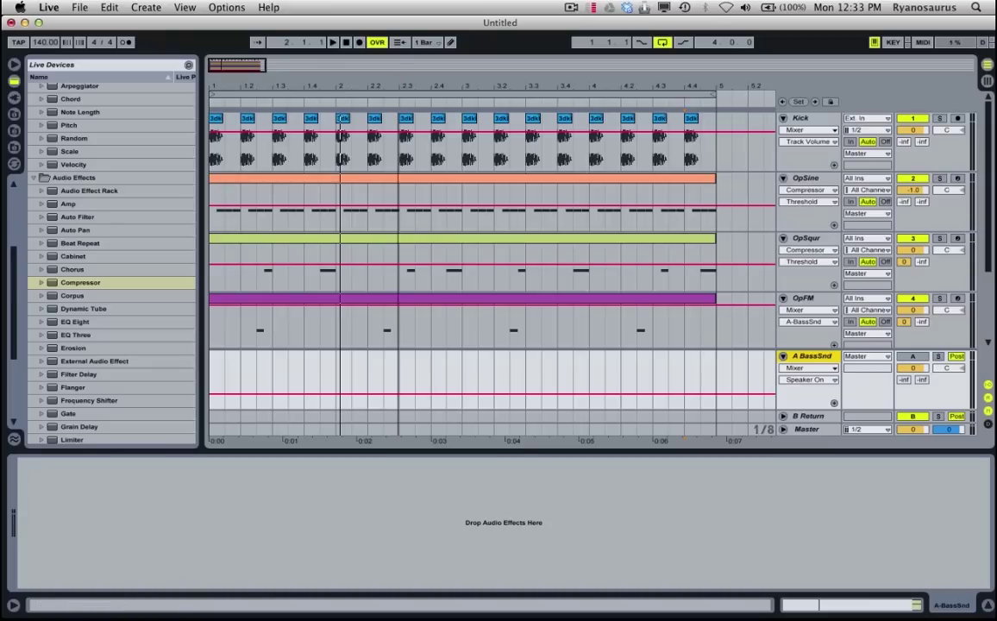
{"action": "scroll", "coordinate": [438, 256], "scroll_direction": "down", "scroll_amount": 4}
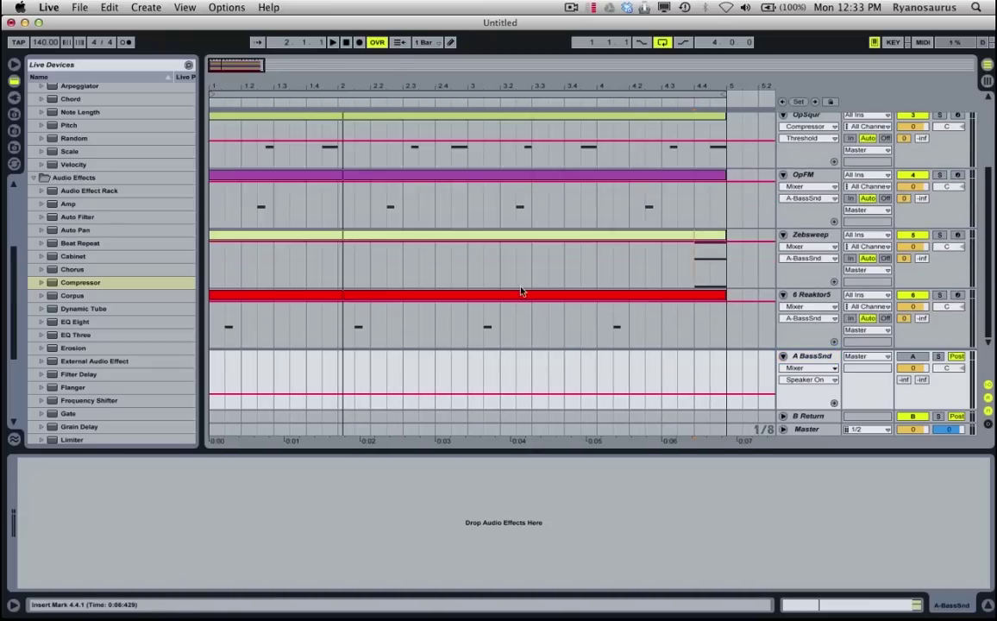